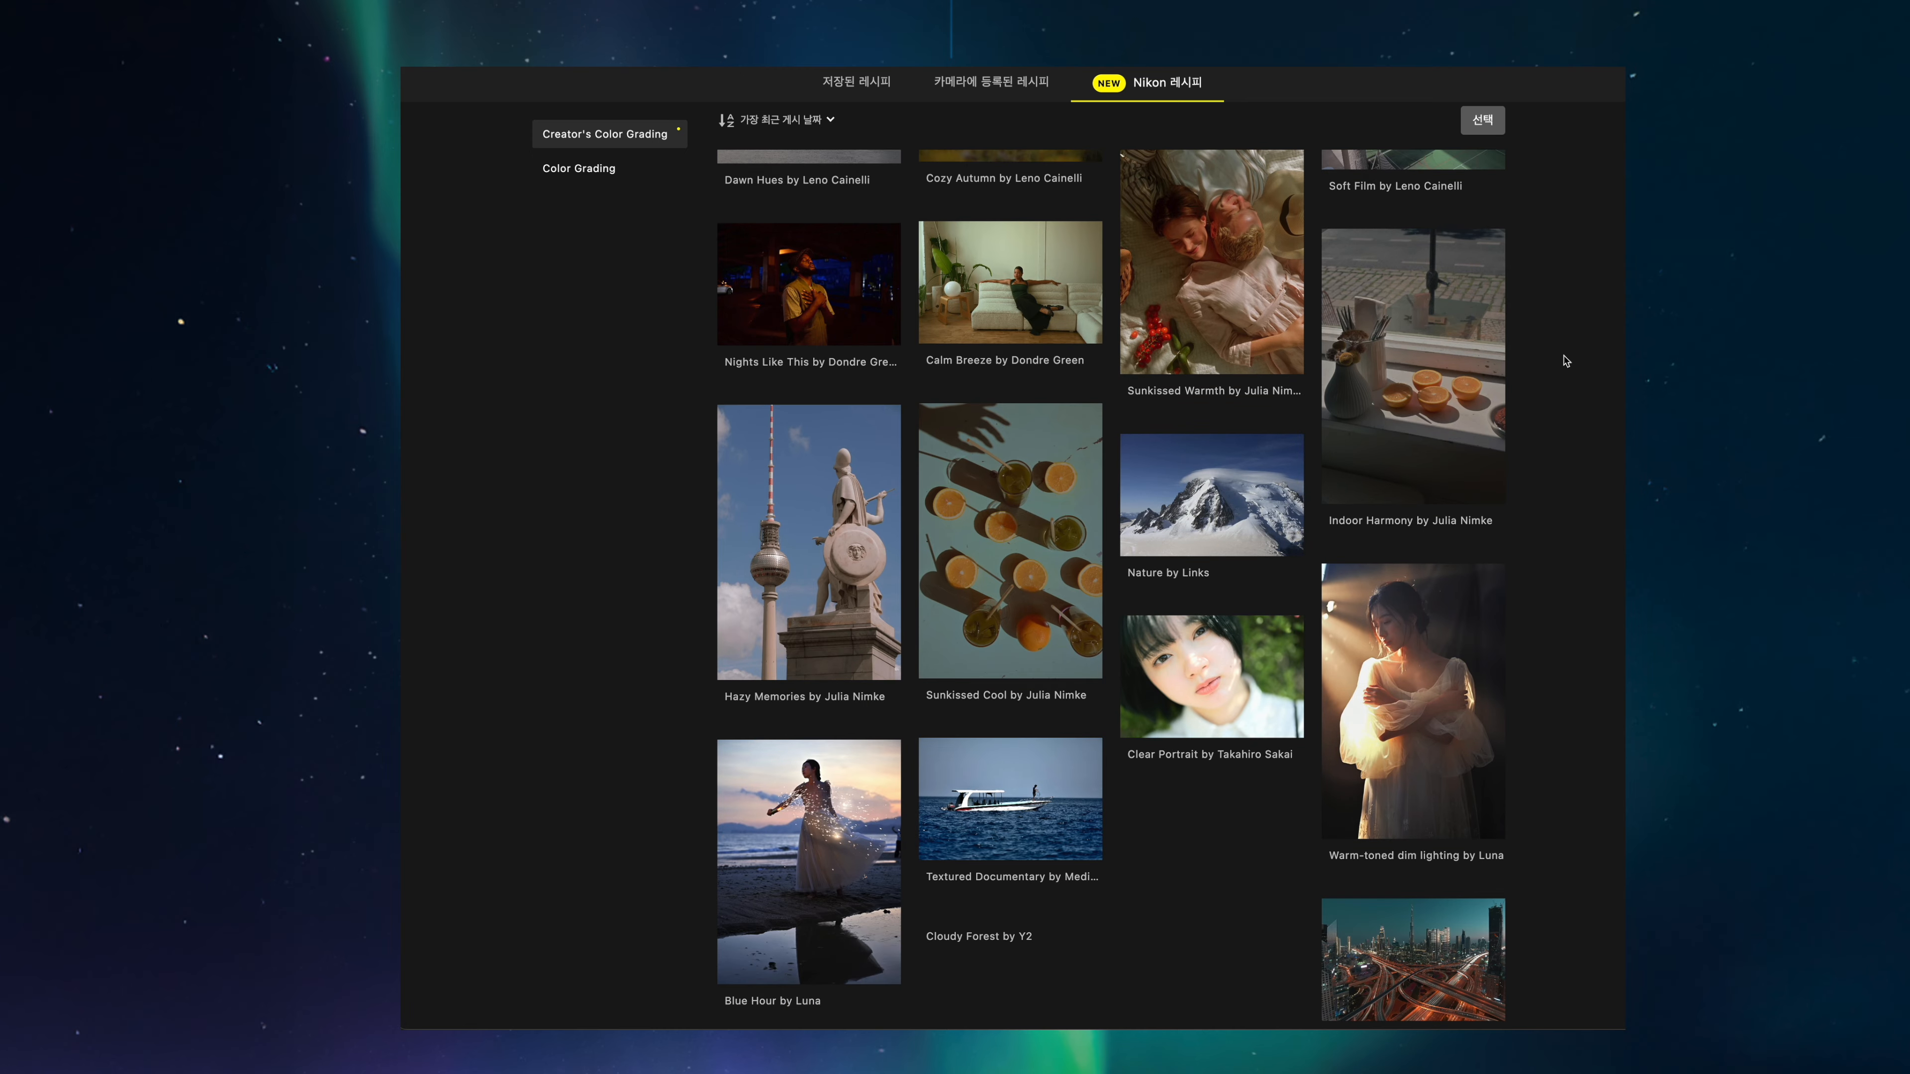
Browse the Creator's Color Grading collection of Nikon recipes from the most recently published entries
scroll(1566, 361, down, 10)
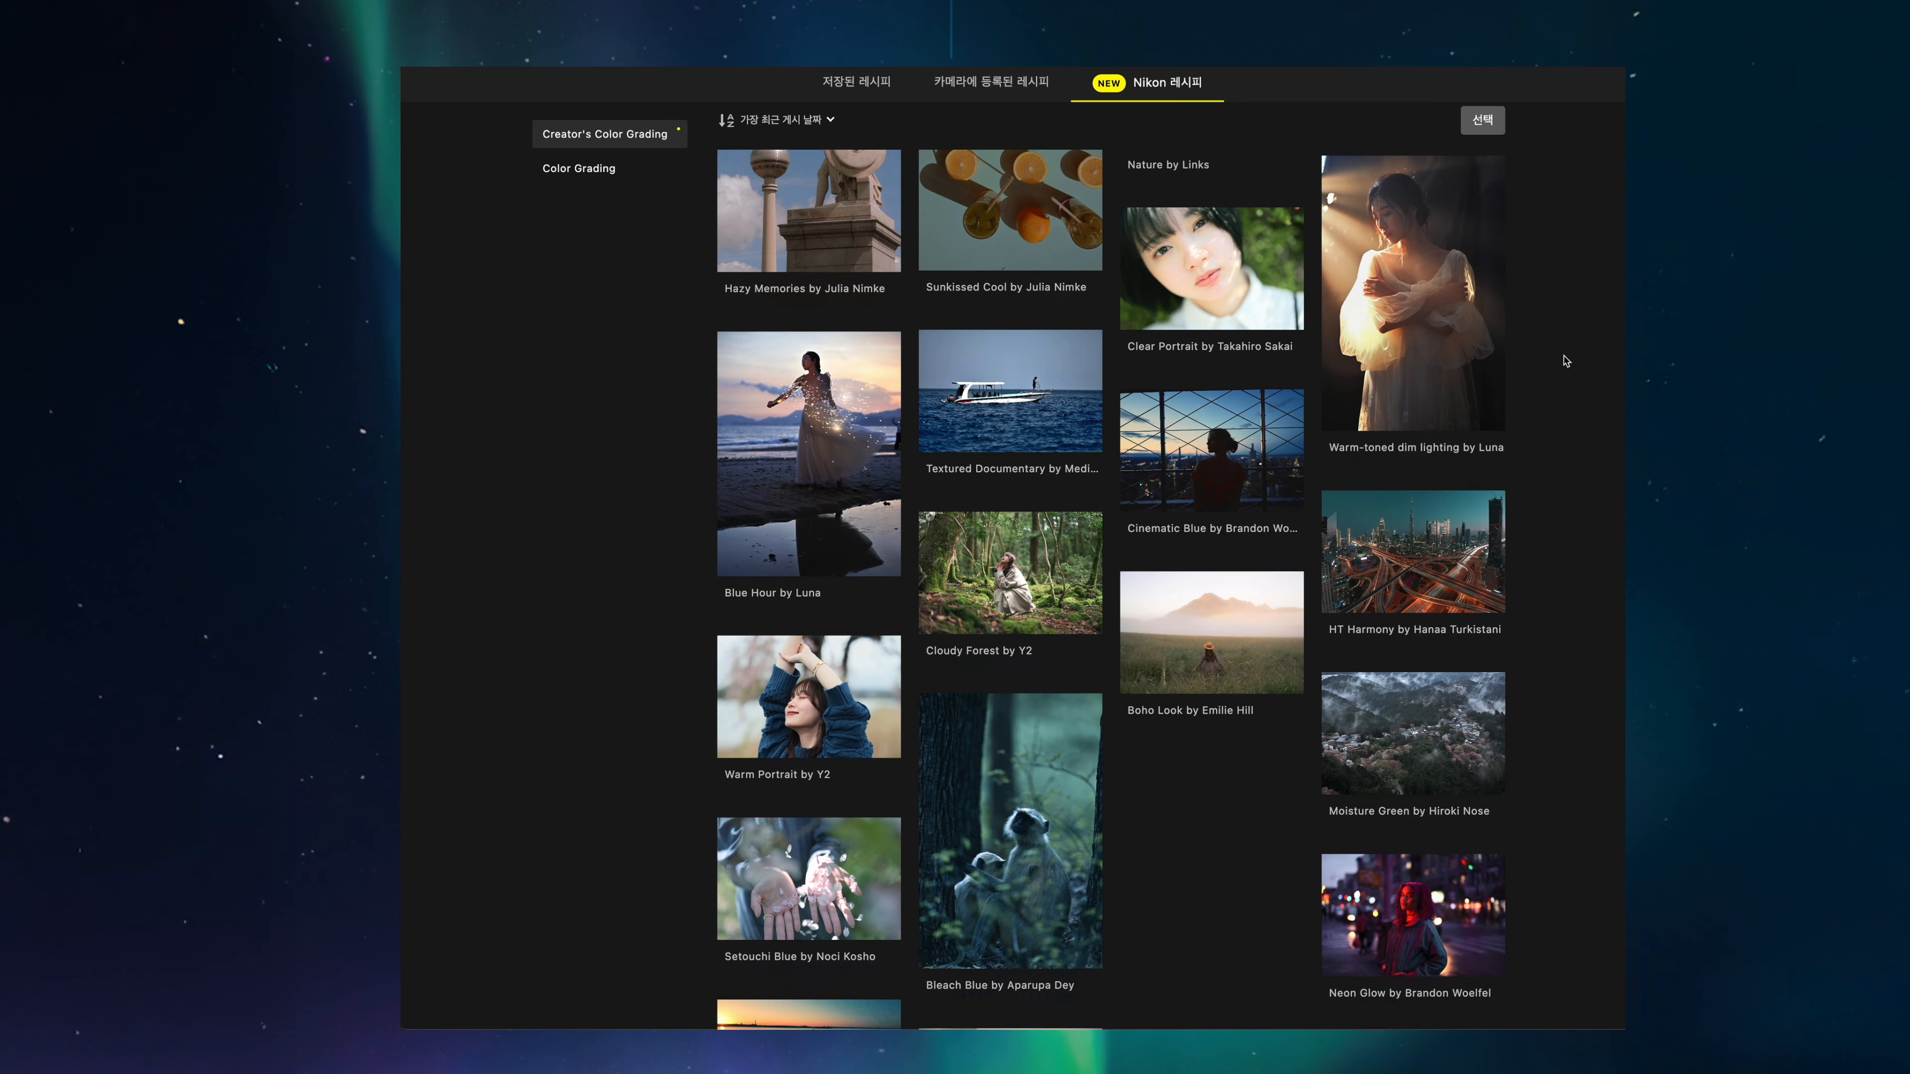
scroll(1566, 361, down, 4)
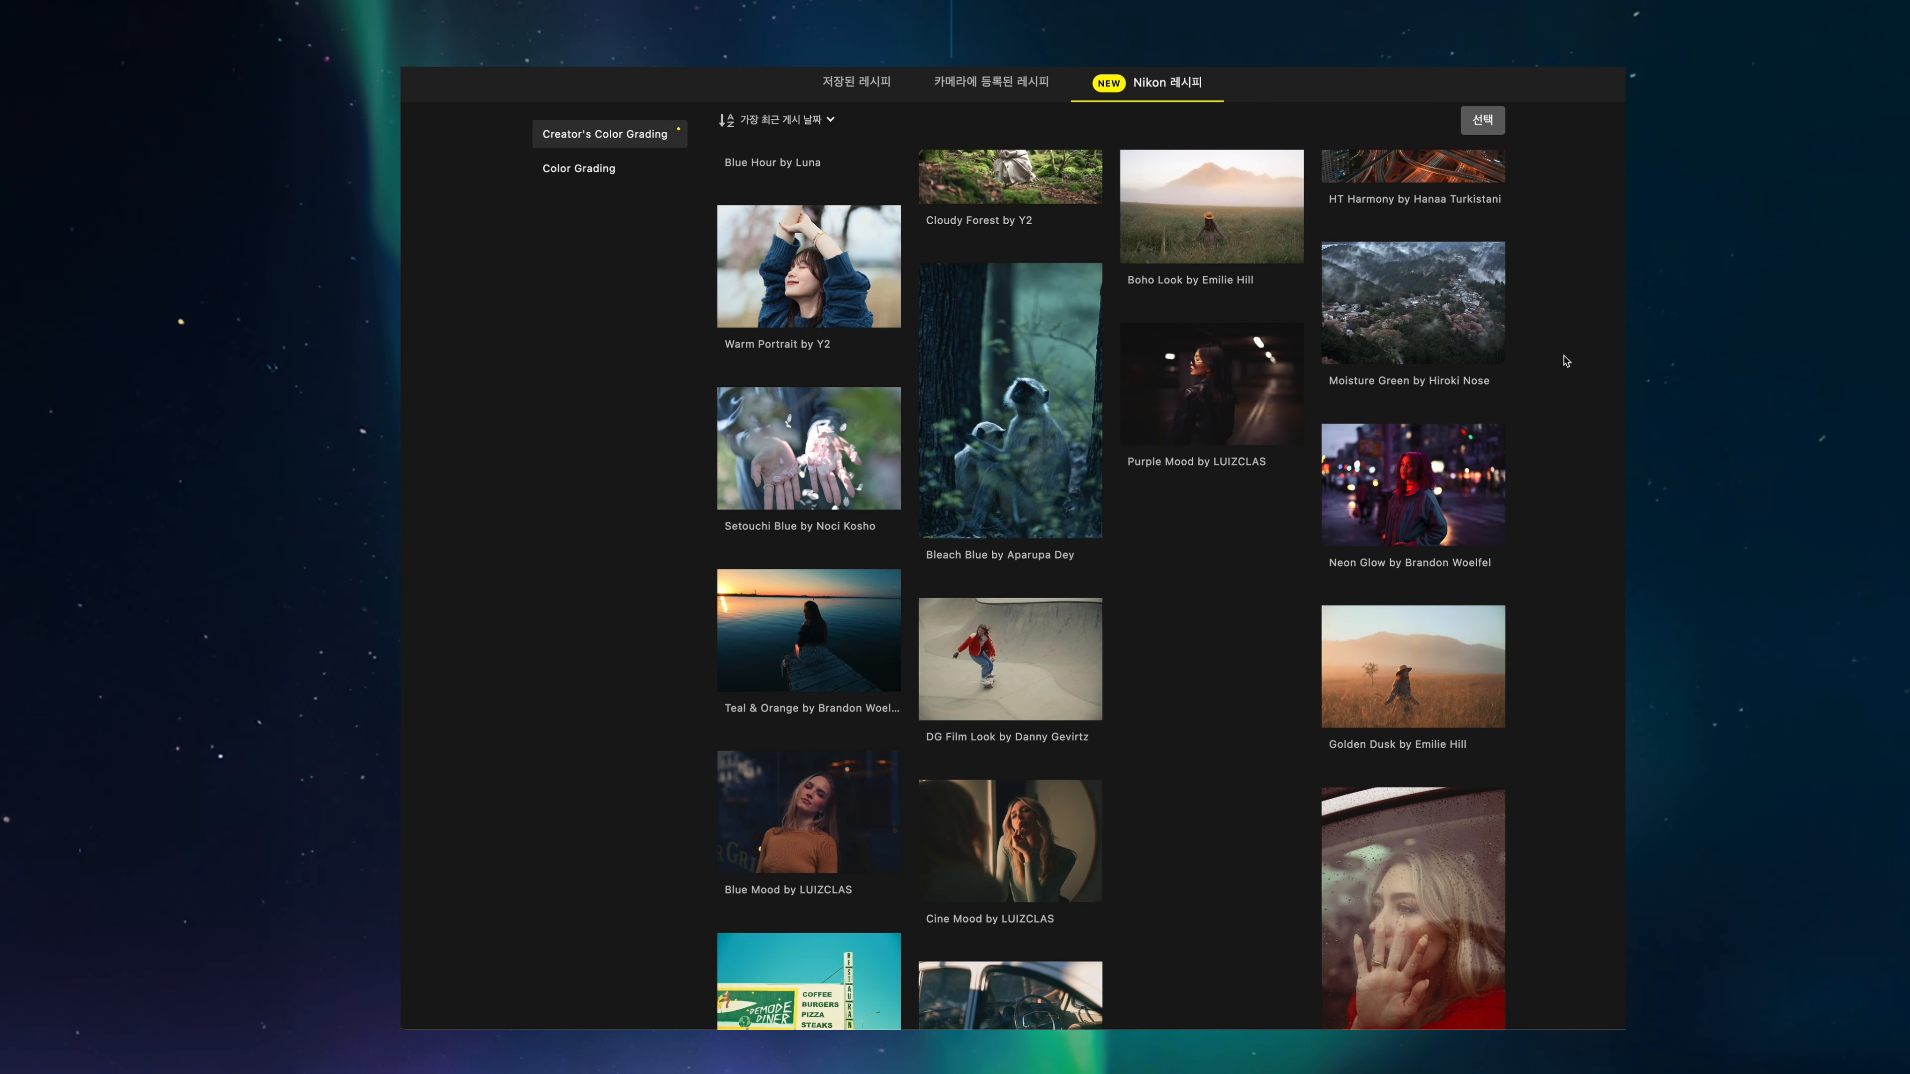
scroll(1566, 361, down, 5)
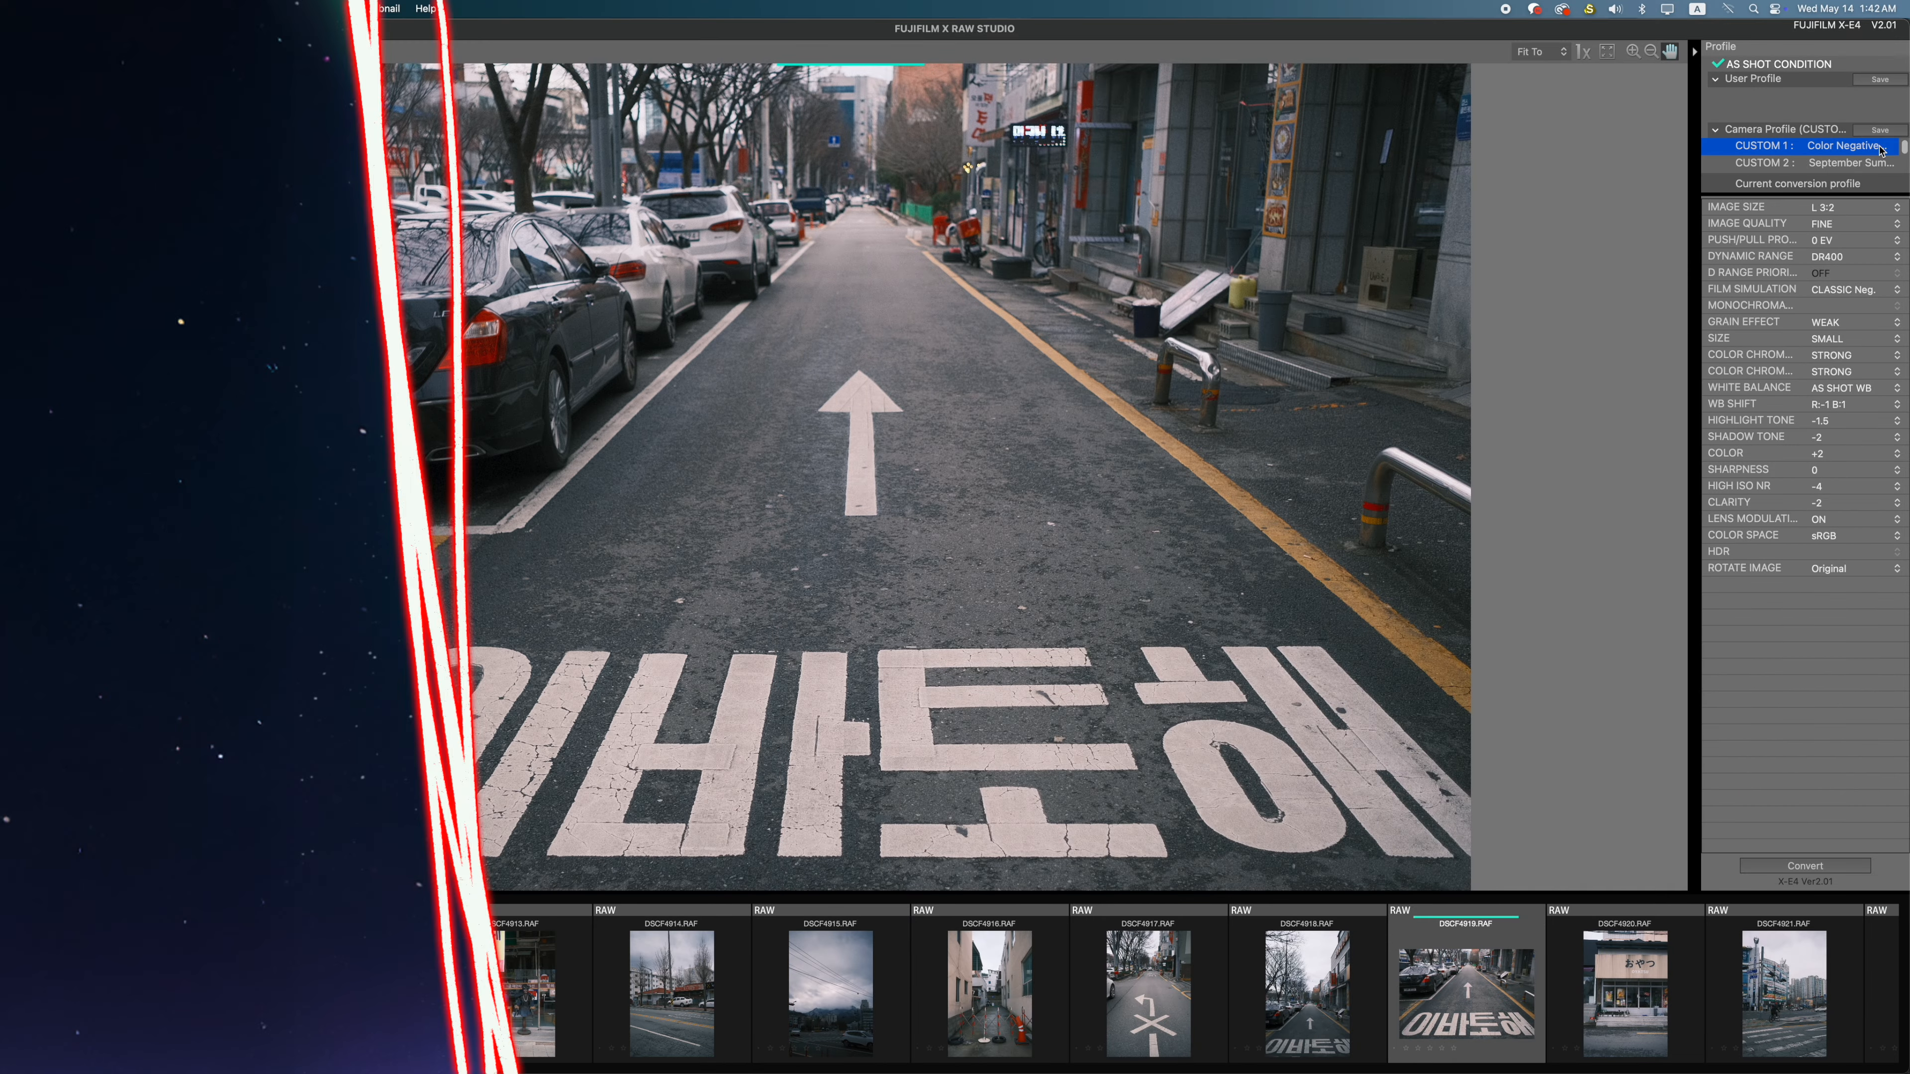
In FUJIFILM X RAW STUDIO, apply the CUSTOM 3 profile to DSCF4919.RAF and set its film simulation to PROVIA/STANDARD
click(1865, 164)
scroll(1862, 162, down, 1)
click(1860, 163)
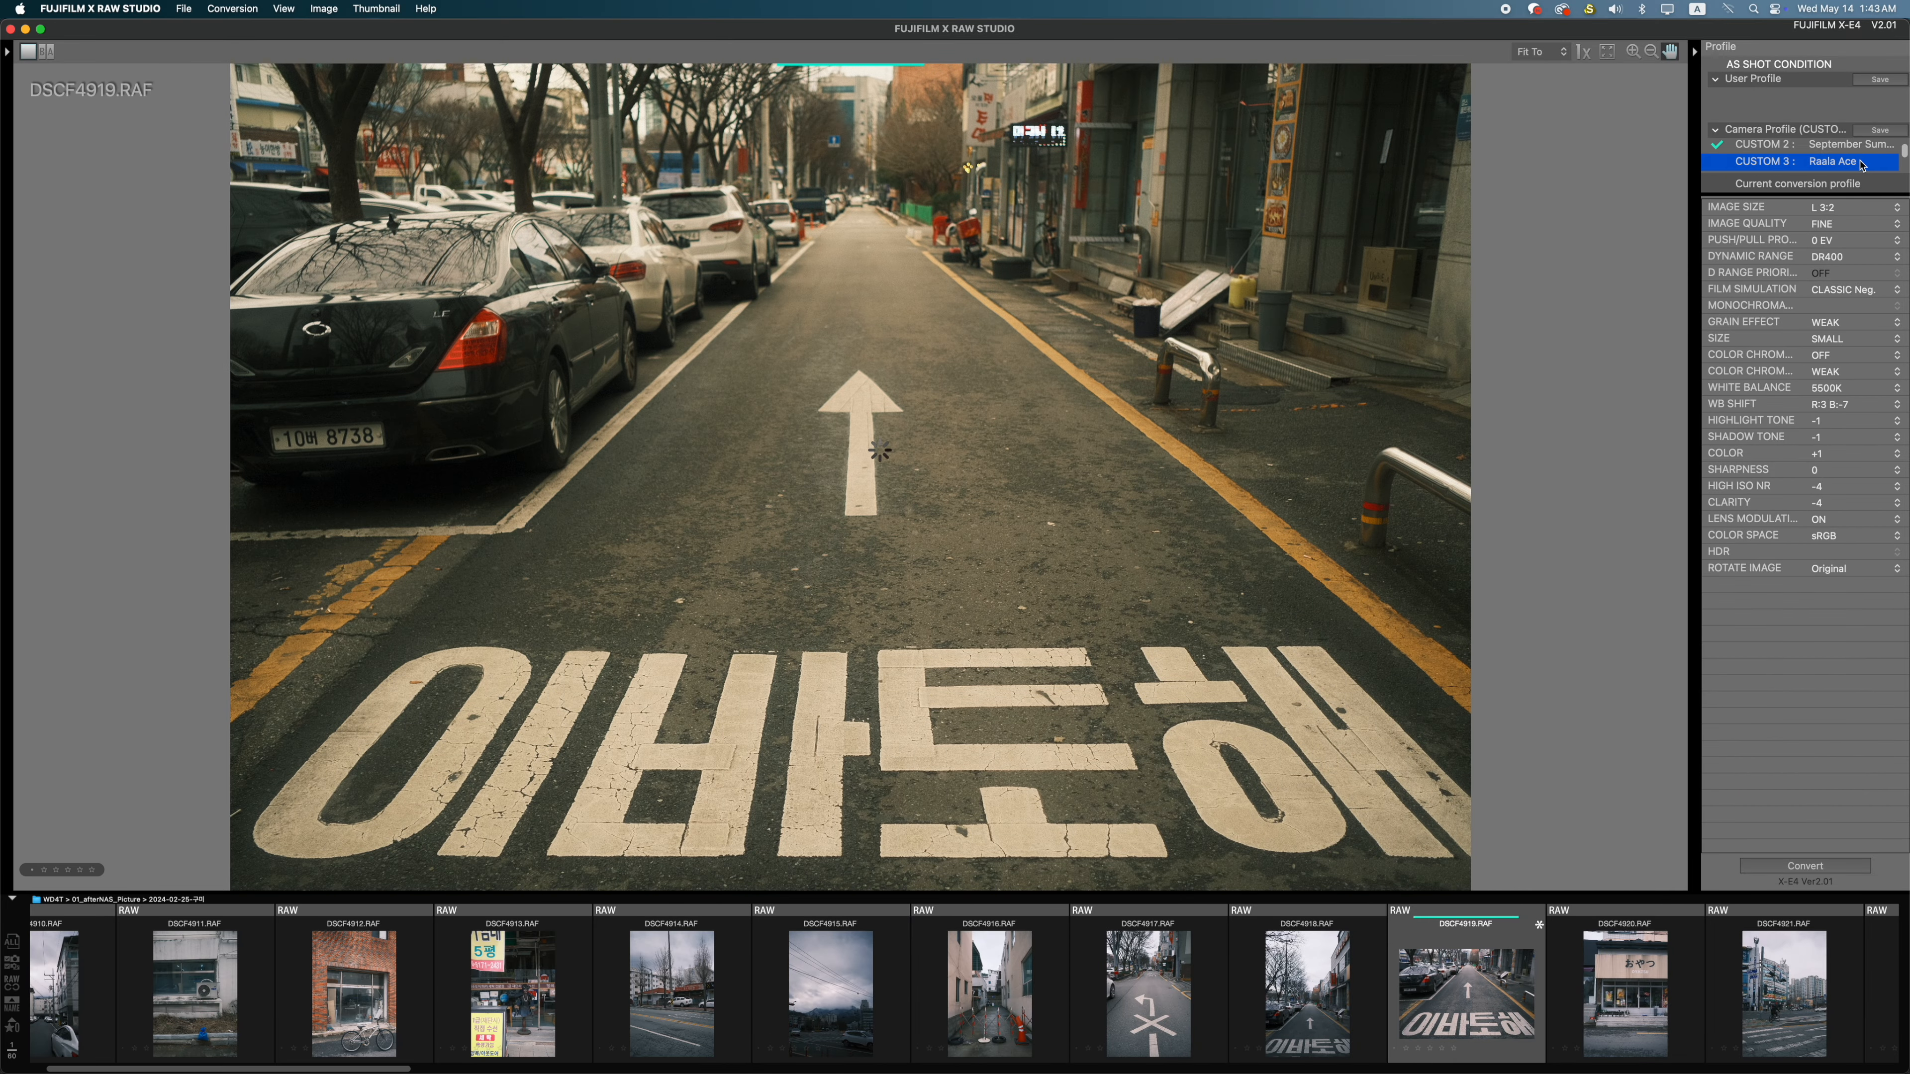
click(1898, 289)
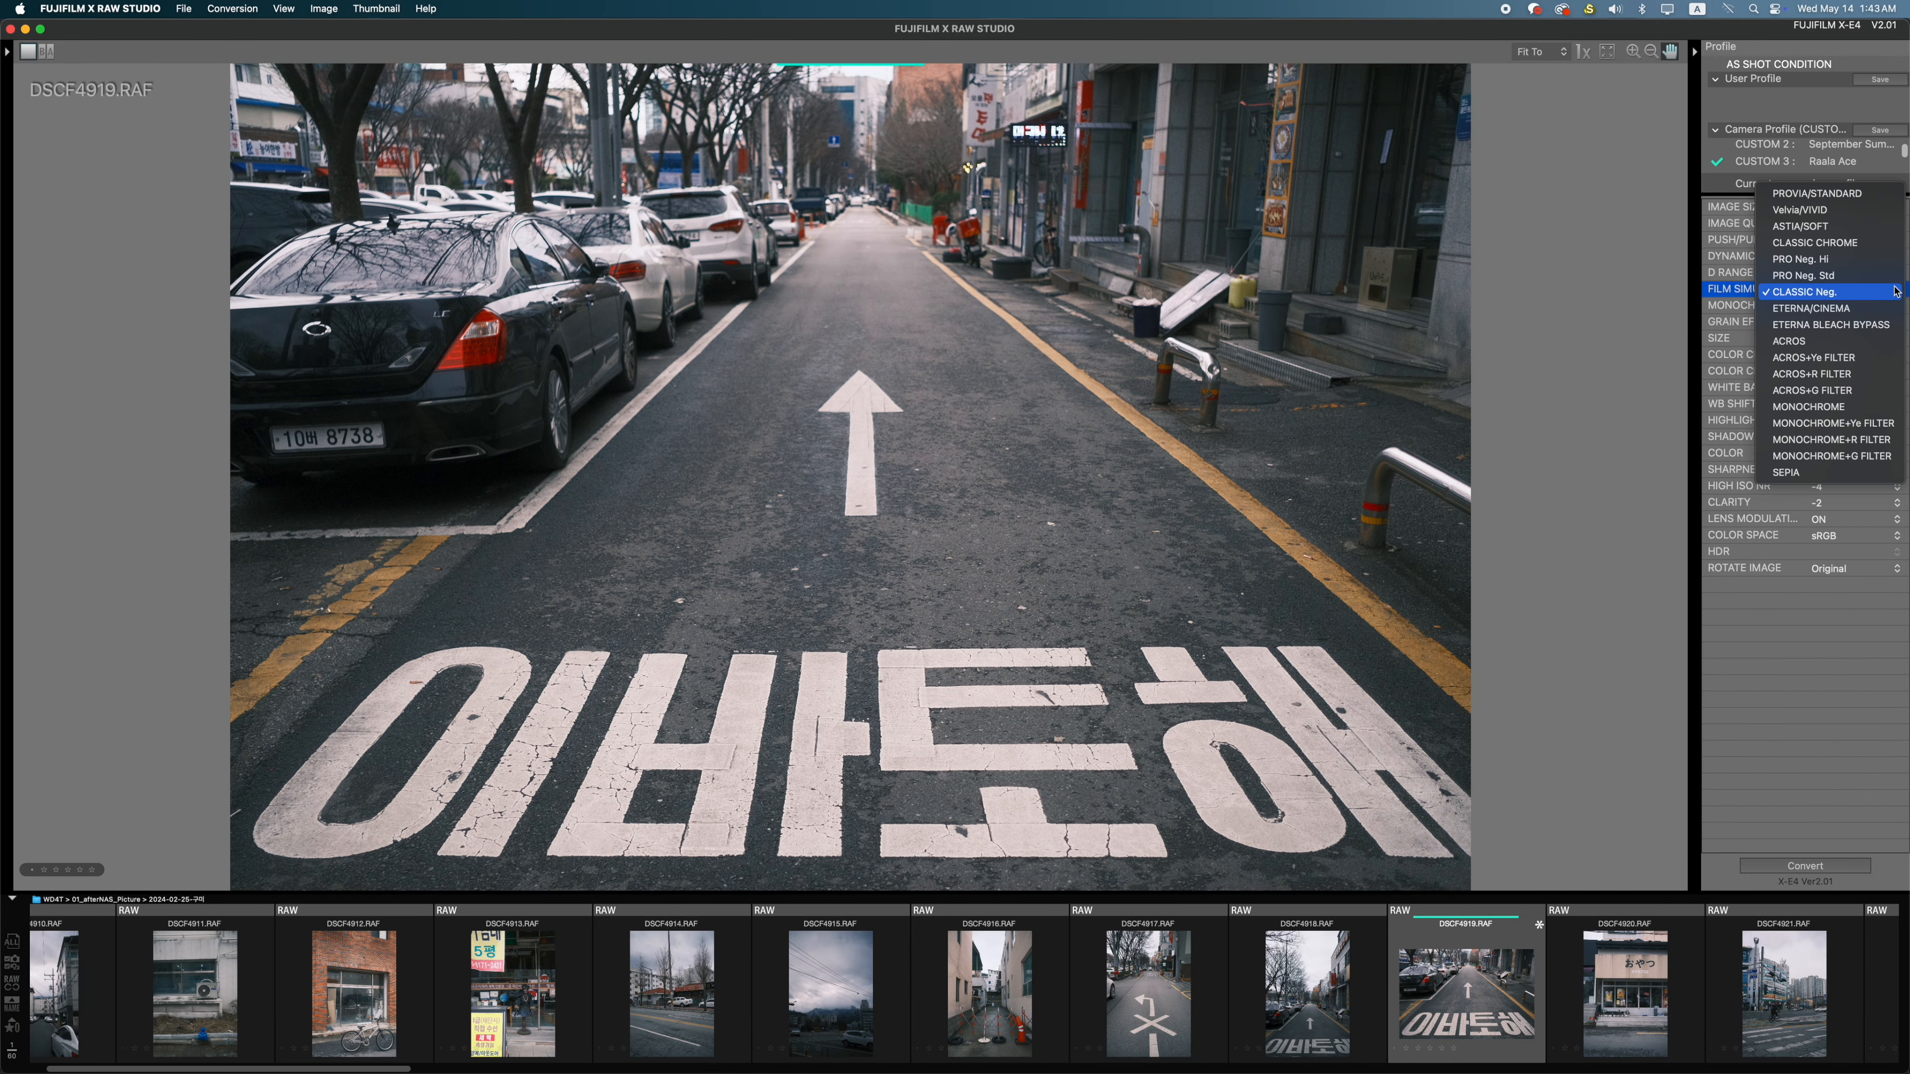
click(1836, 194)
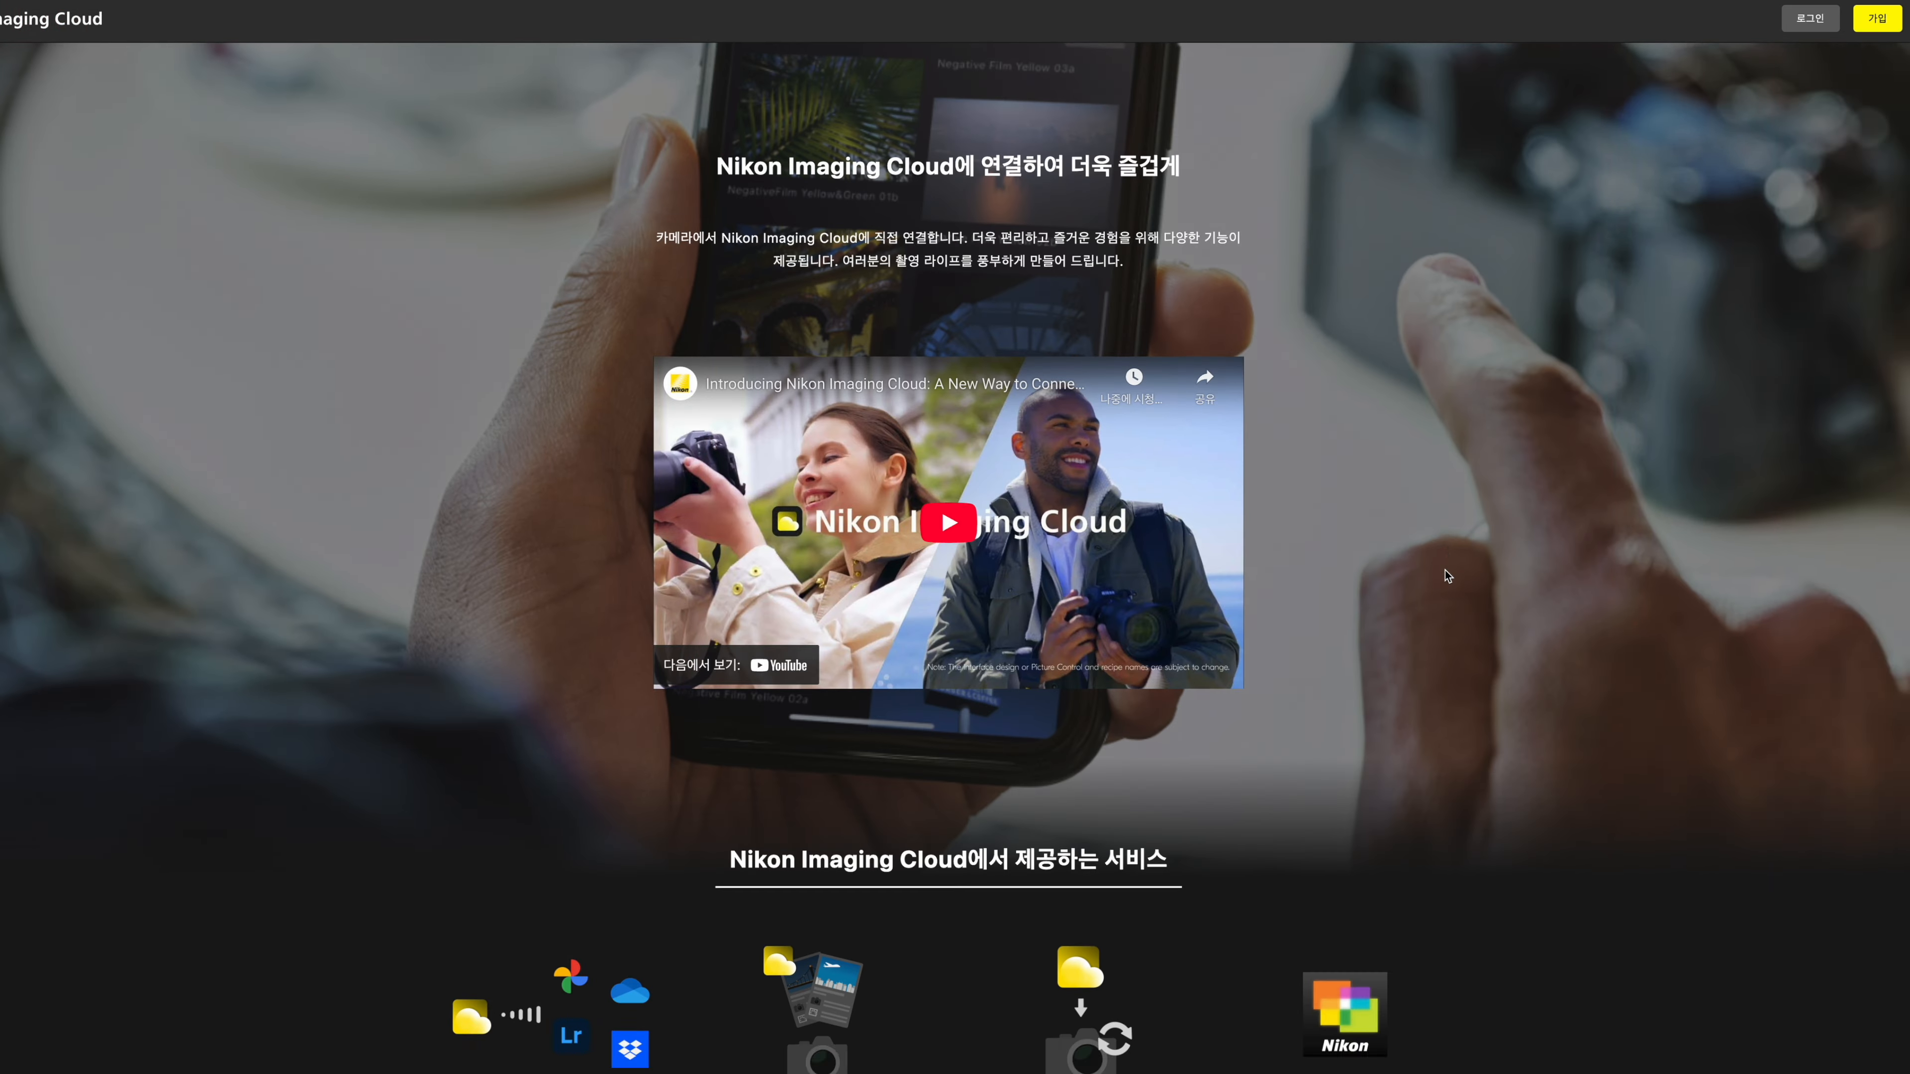
Switch to the Nikon Imaging Cloud site, review its services and compatible camera models, and log in
scroll(1238, 762, down, 15)
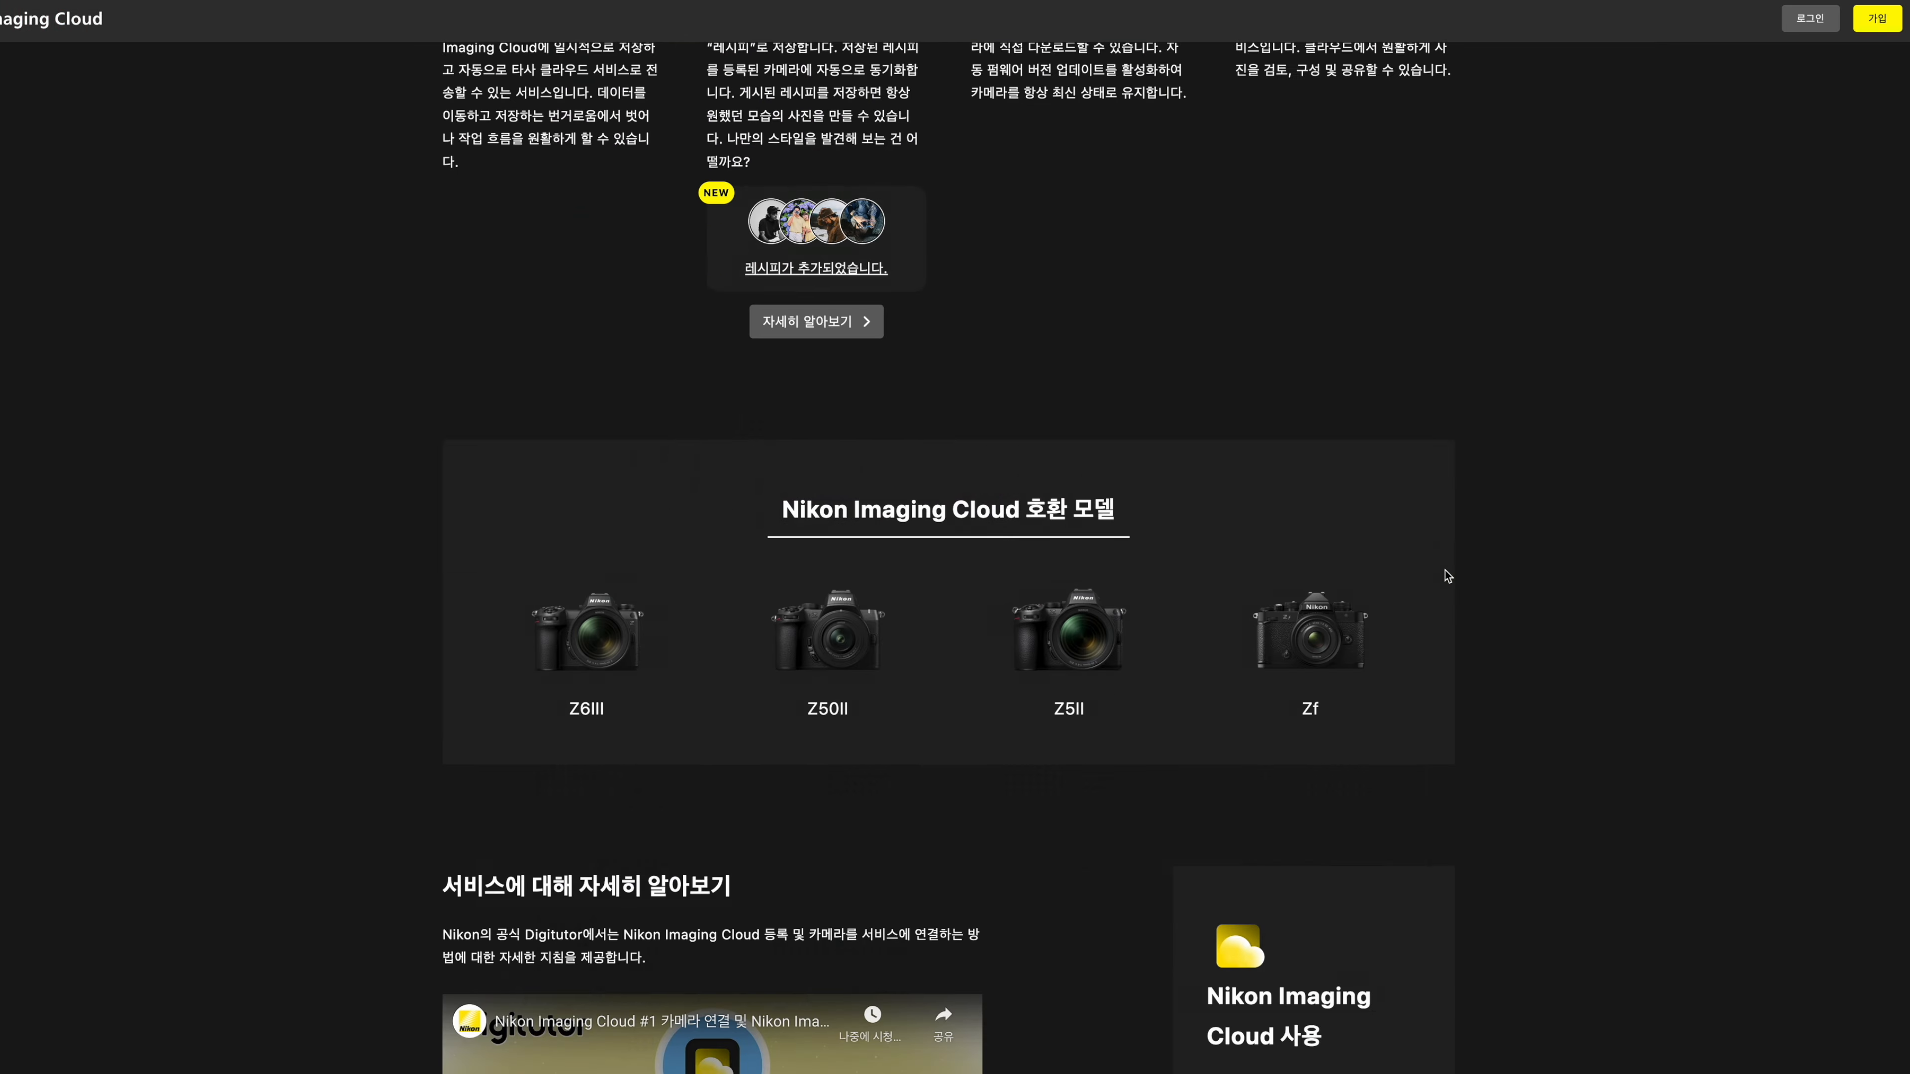
click(1237, 766)
click(973, 540)
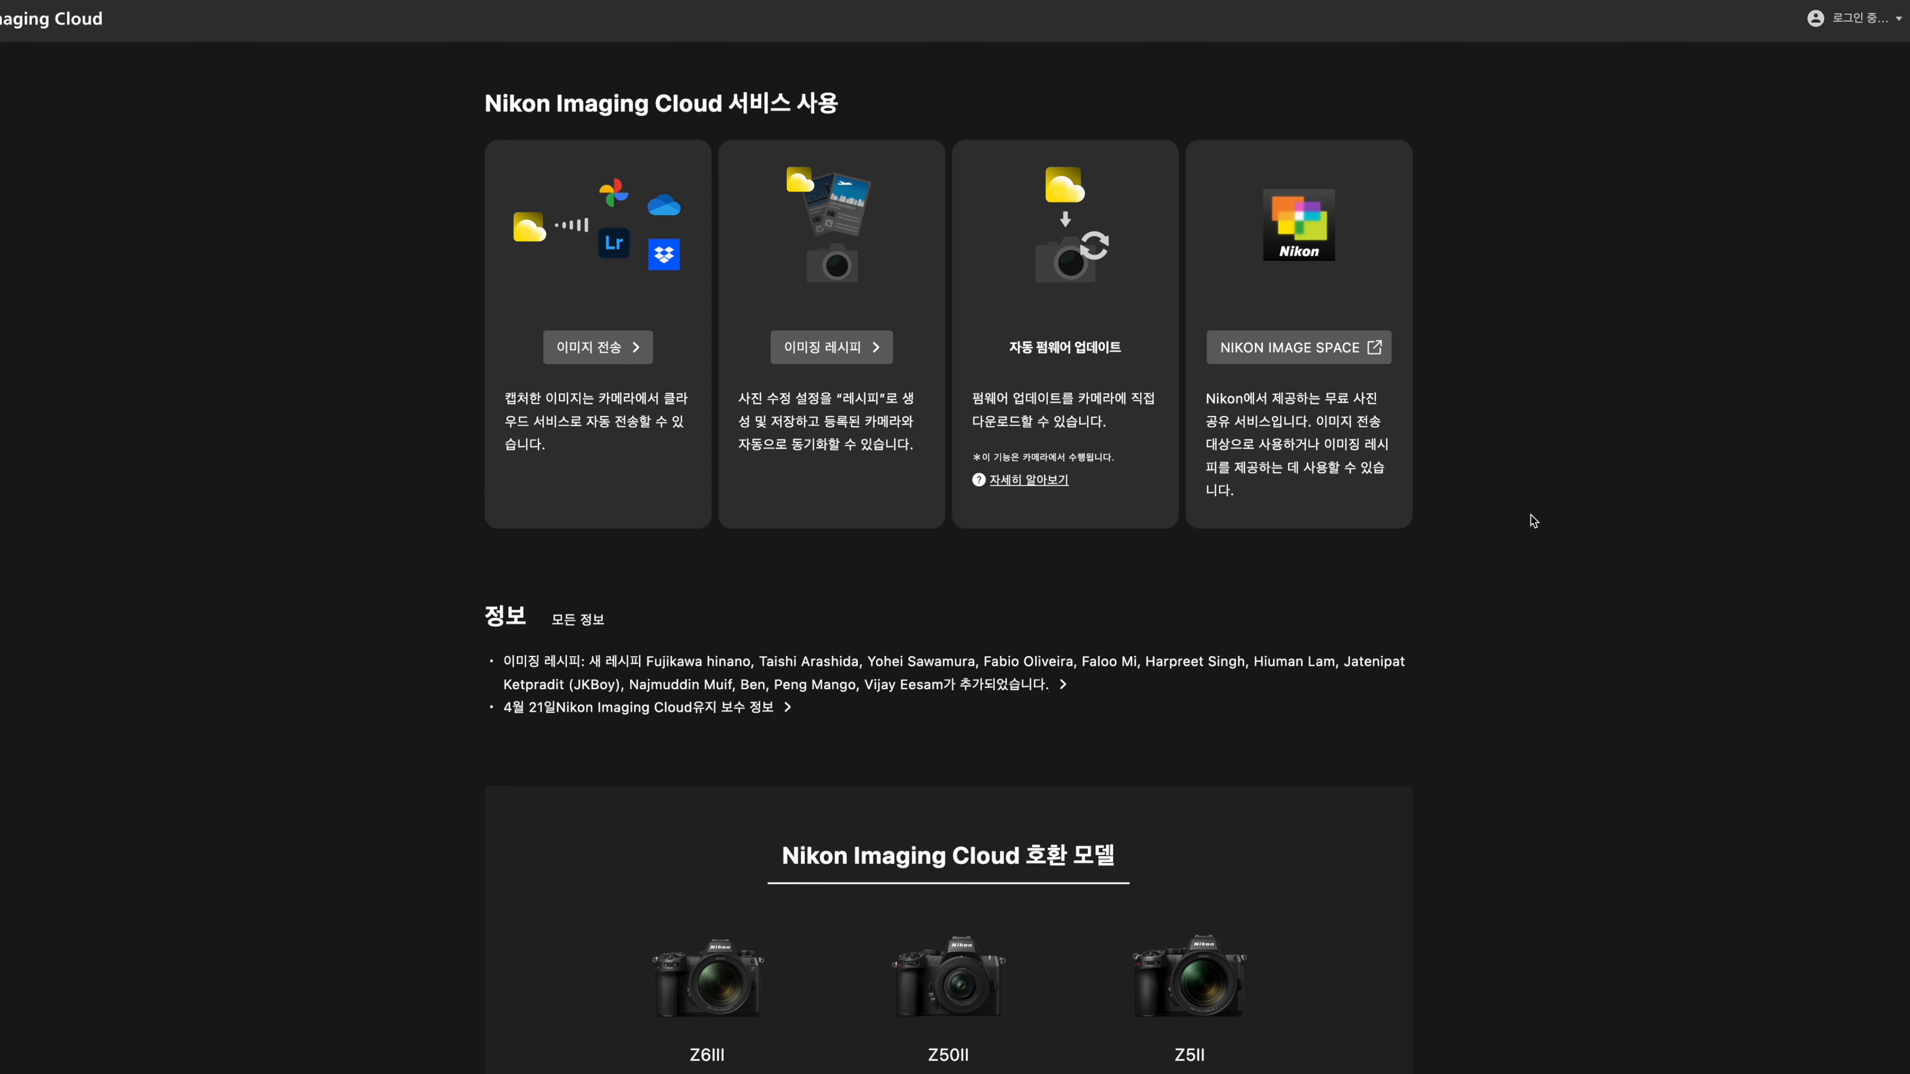
Open the imaging recipes published by Nikon and look through the Creator's Color Grading gallery
click(840, 338)
click(1128, 30)
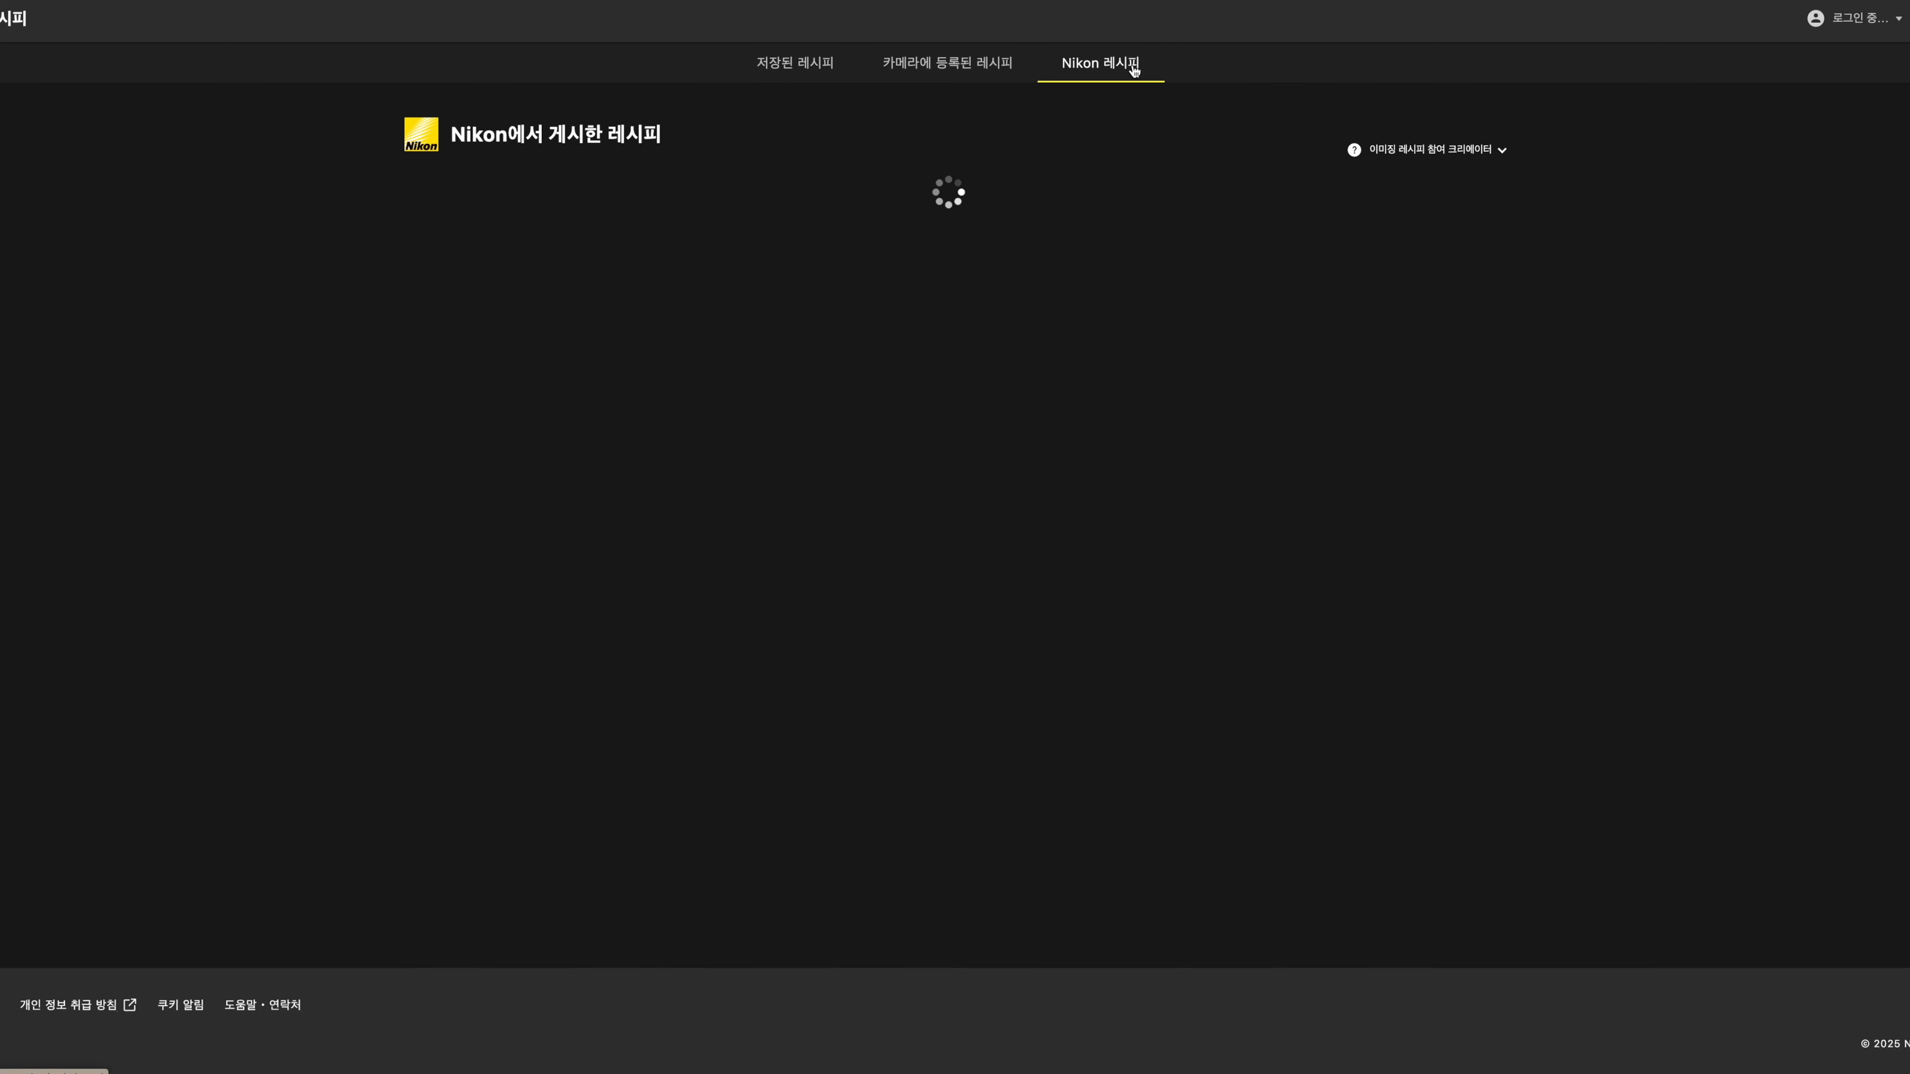
scroll(1732, 467, down, 20)
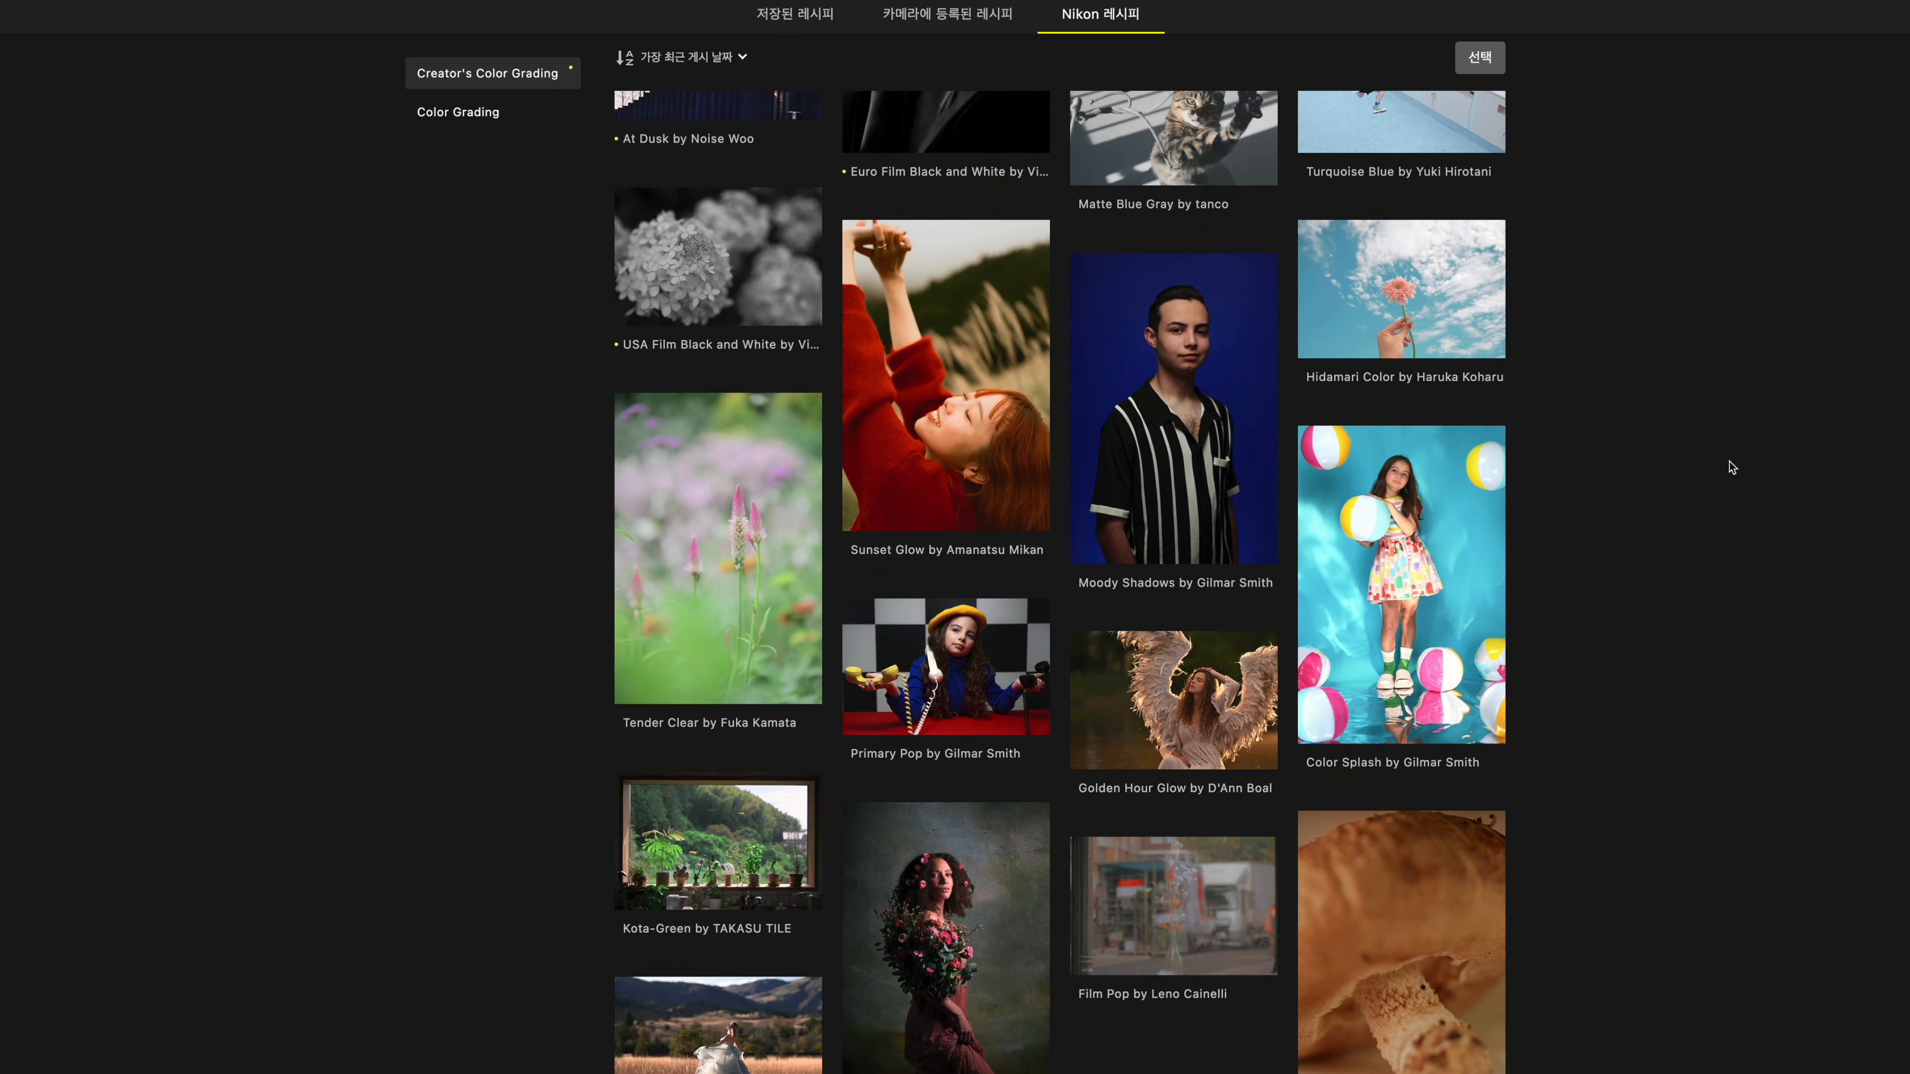
scroll(1732, 466, down, 15)
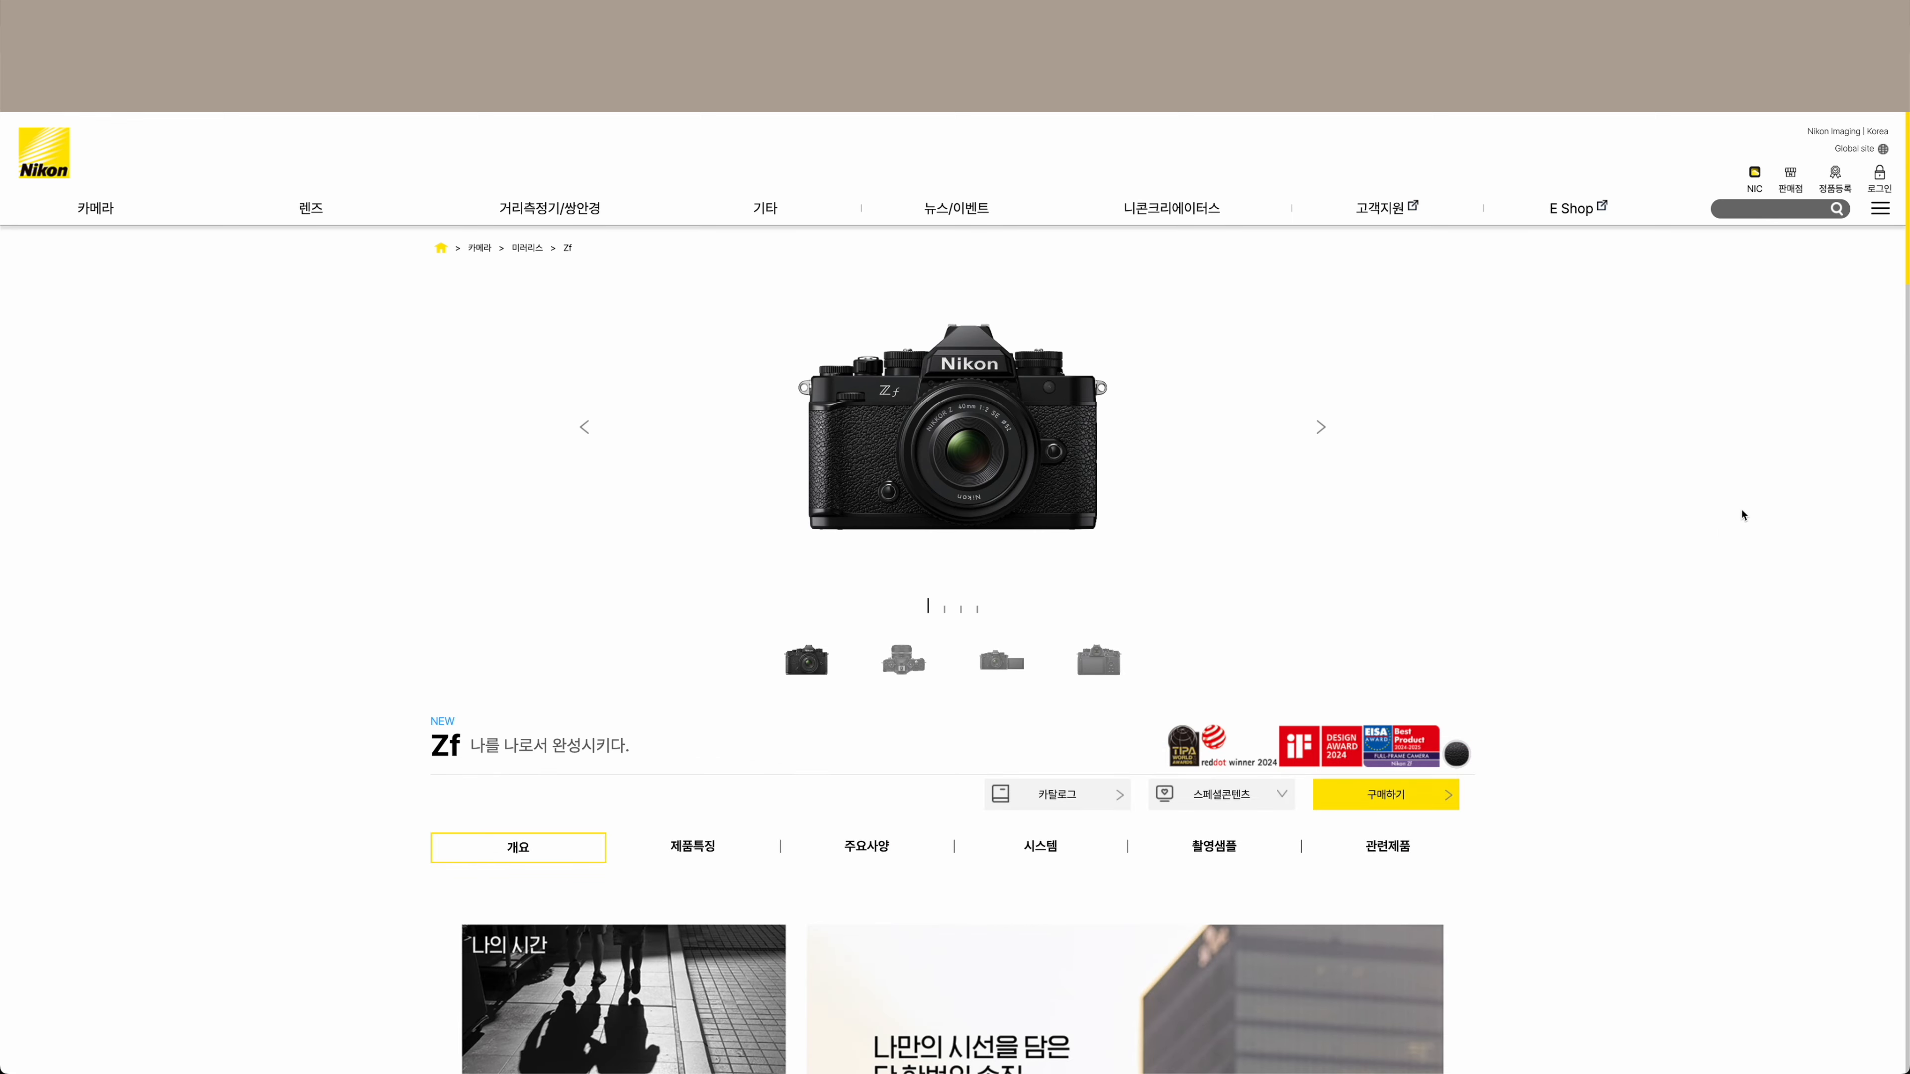
Read through the Nikon Zf product page to its main features and mark the firmware update notice about Nikon Imaging Cloud
scroll(1743, 516, down, 3)
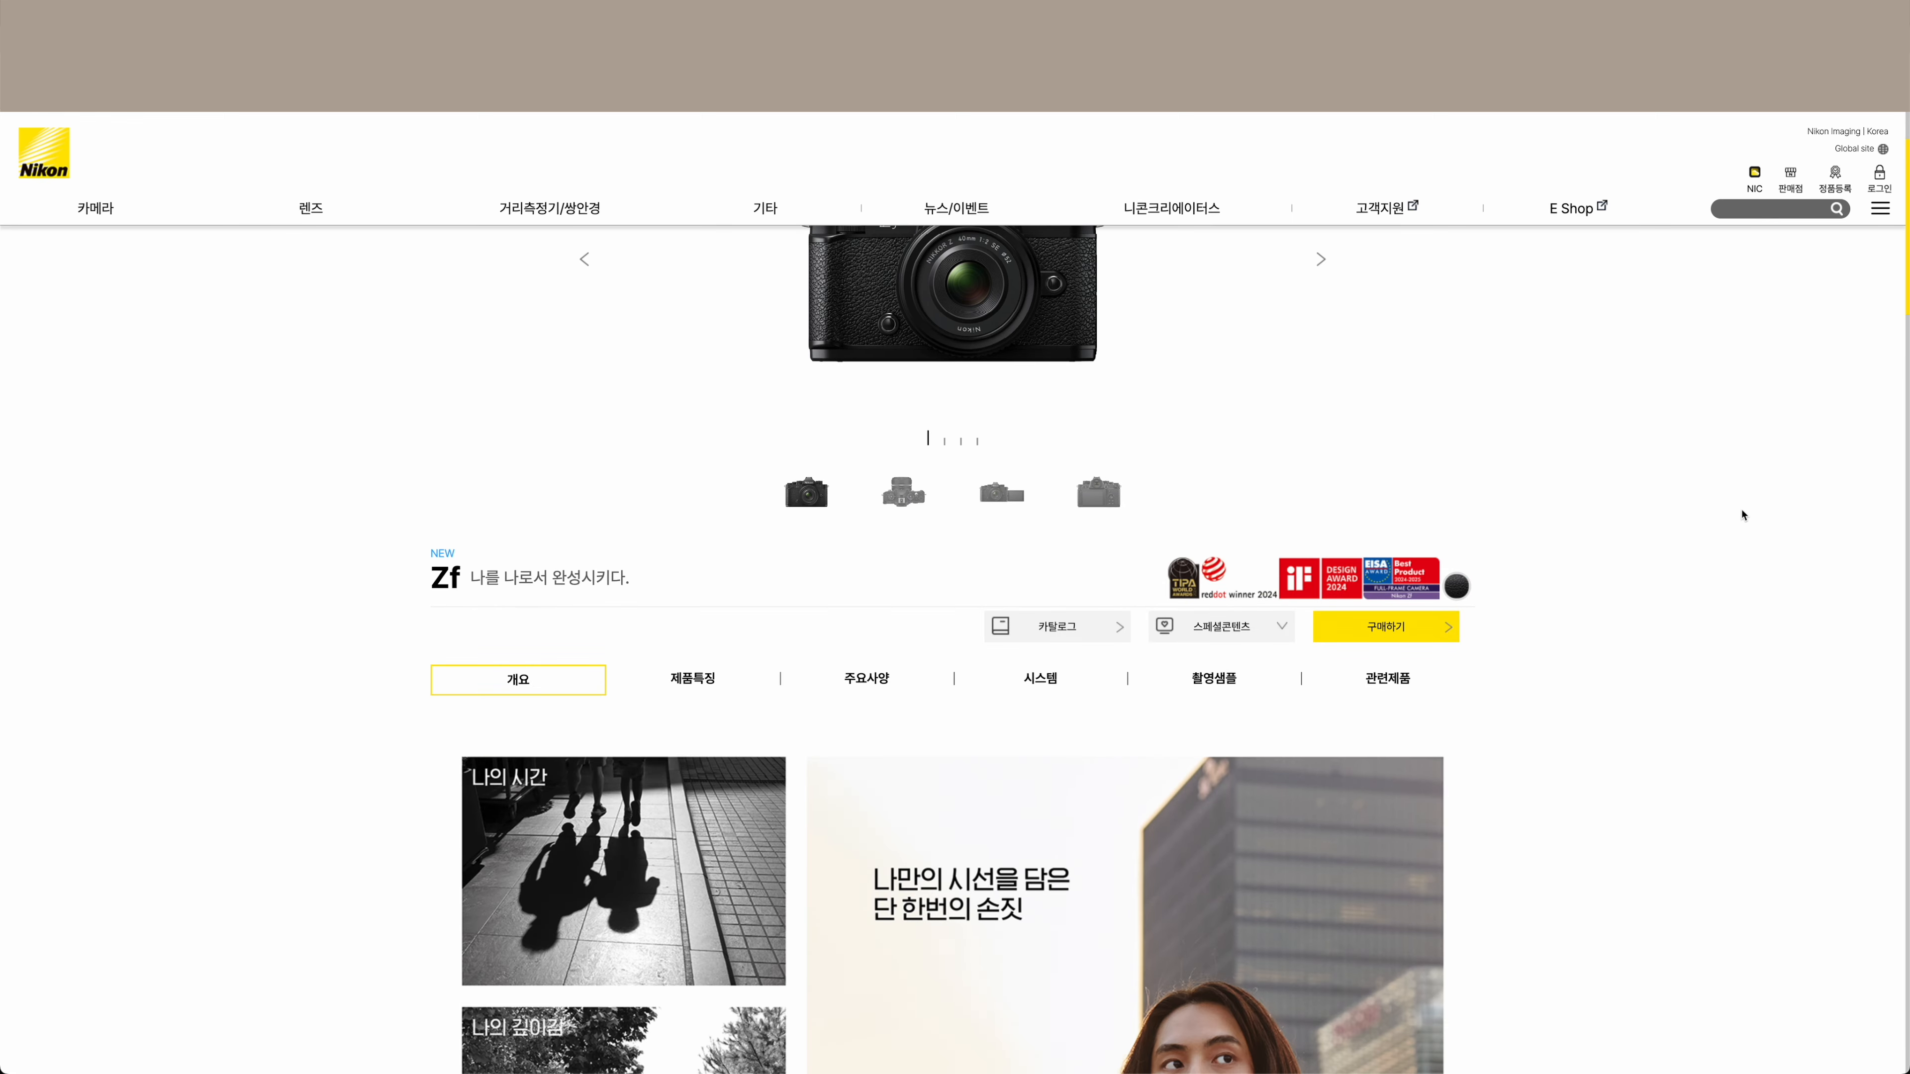
scroll(1743, 515, down, 10)
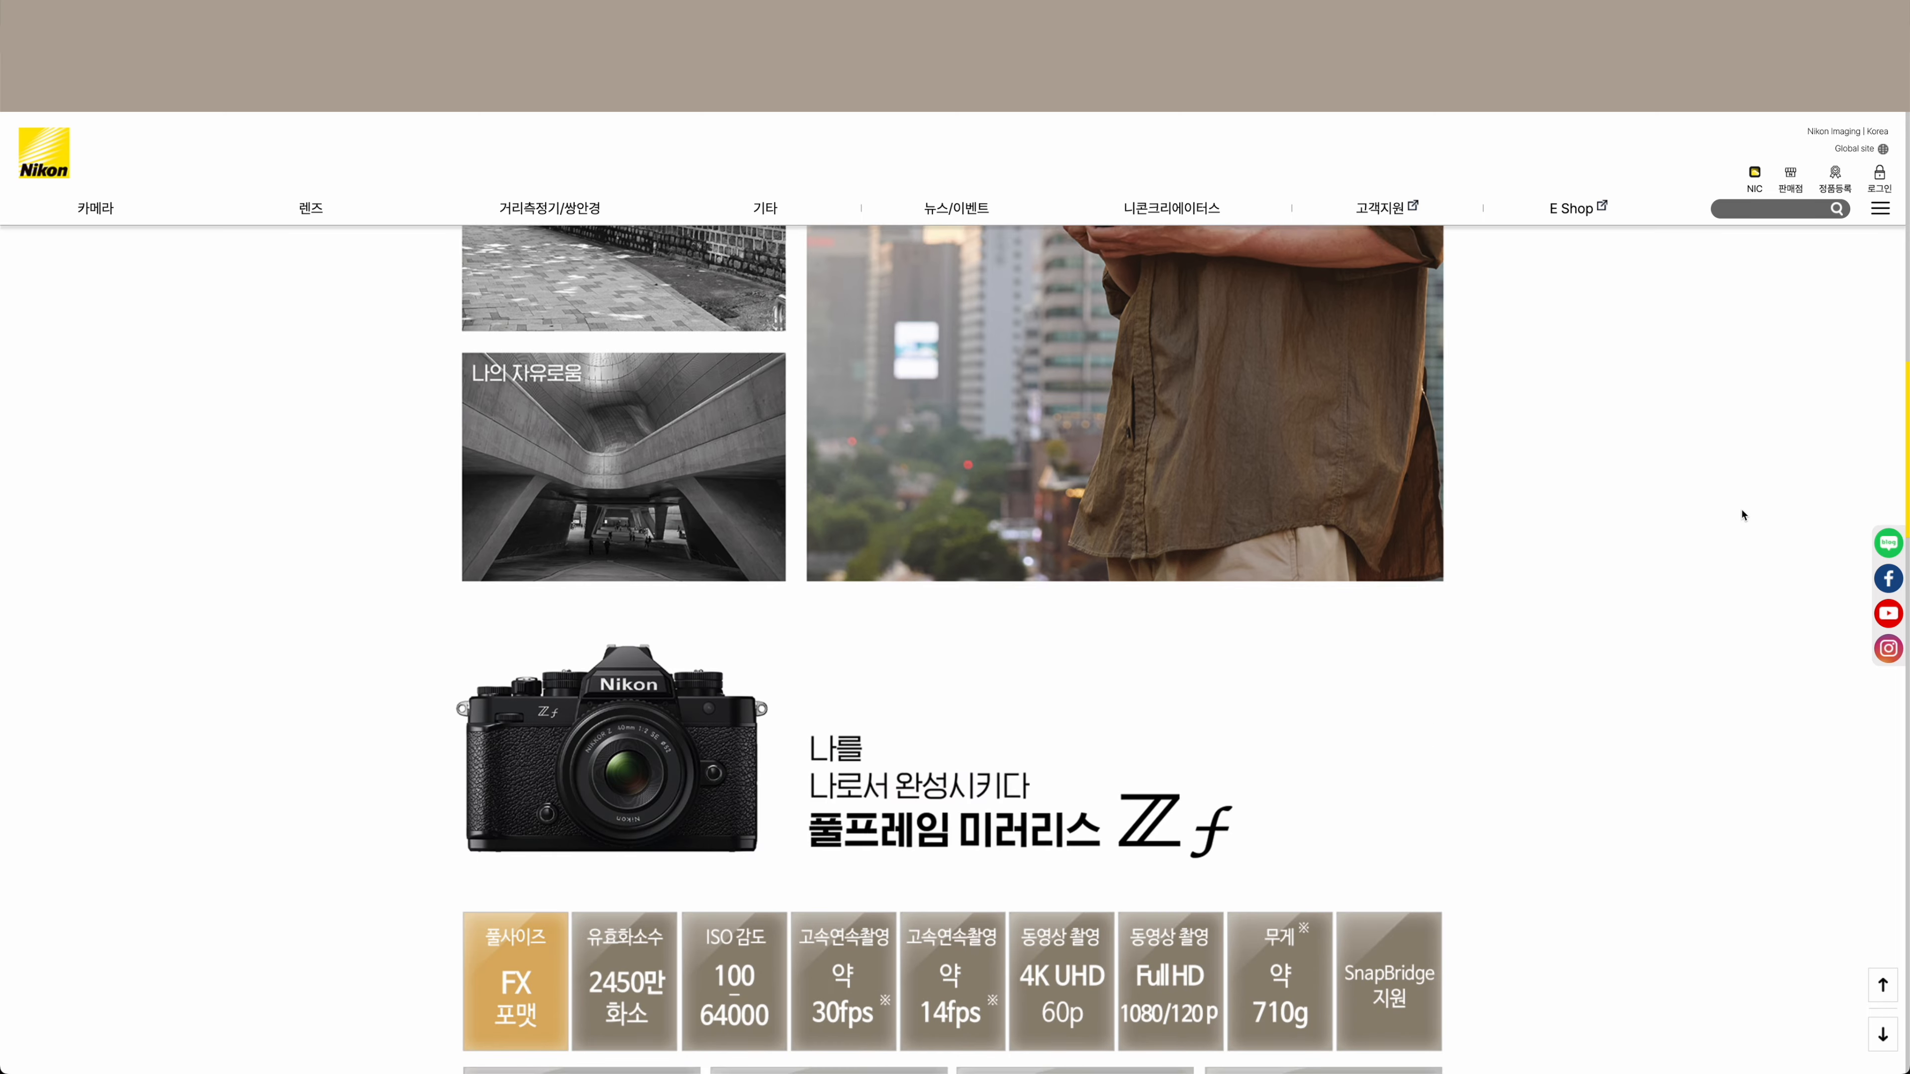
scroll(1743, 516, down, 8)
scroll(1743, 516, down, 5)
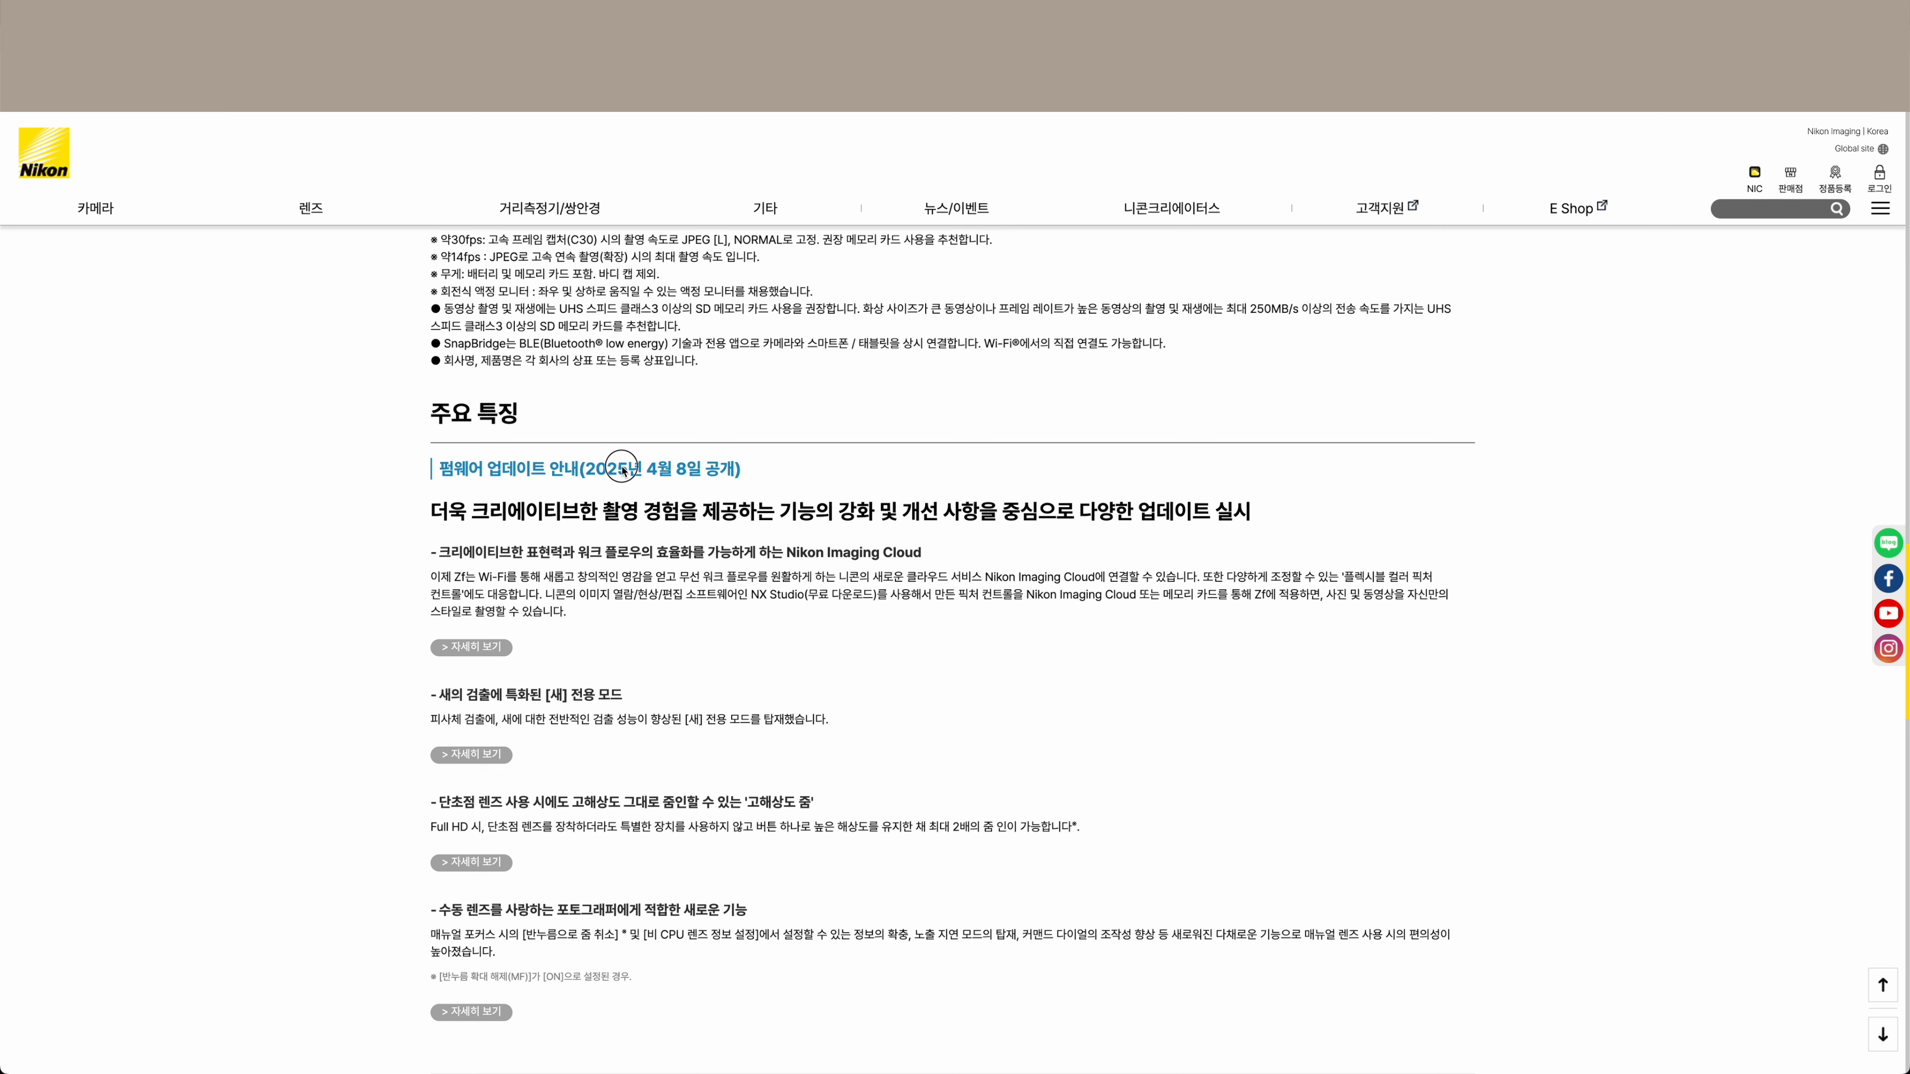
drag(433, 421, 1482, 633)
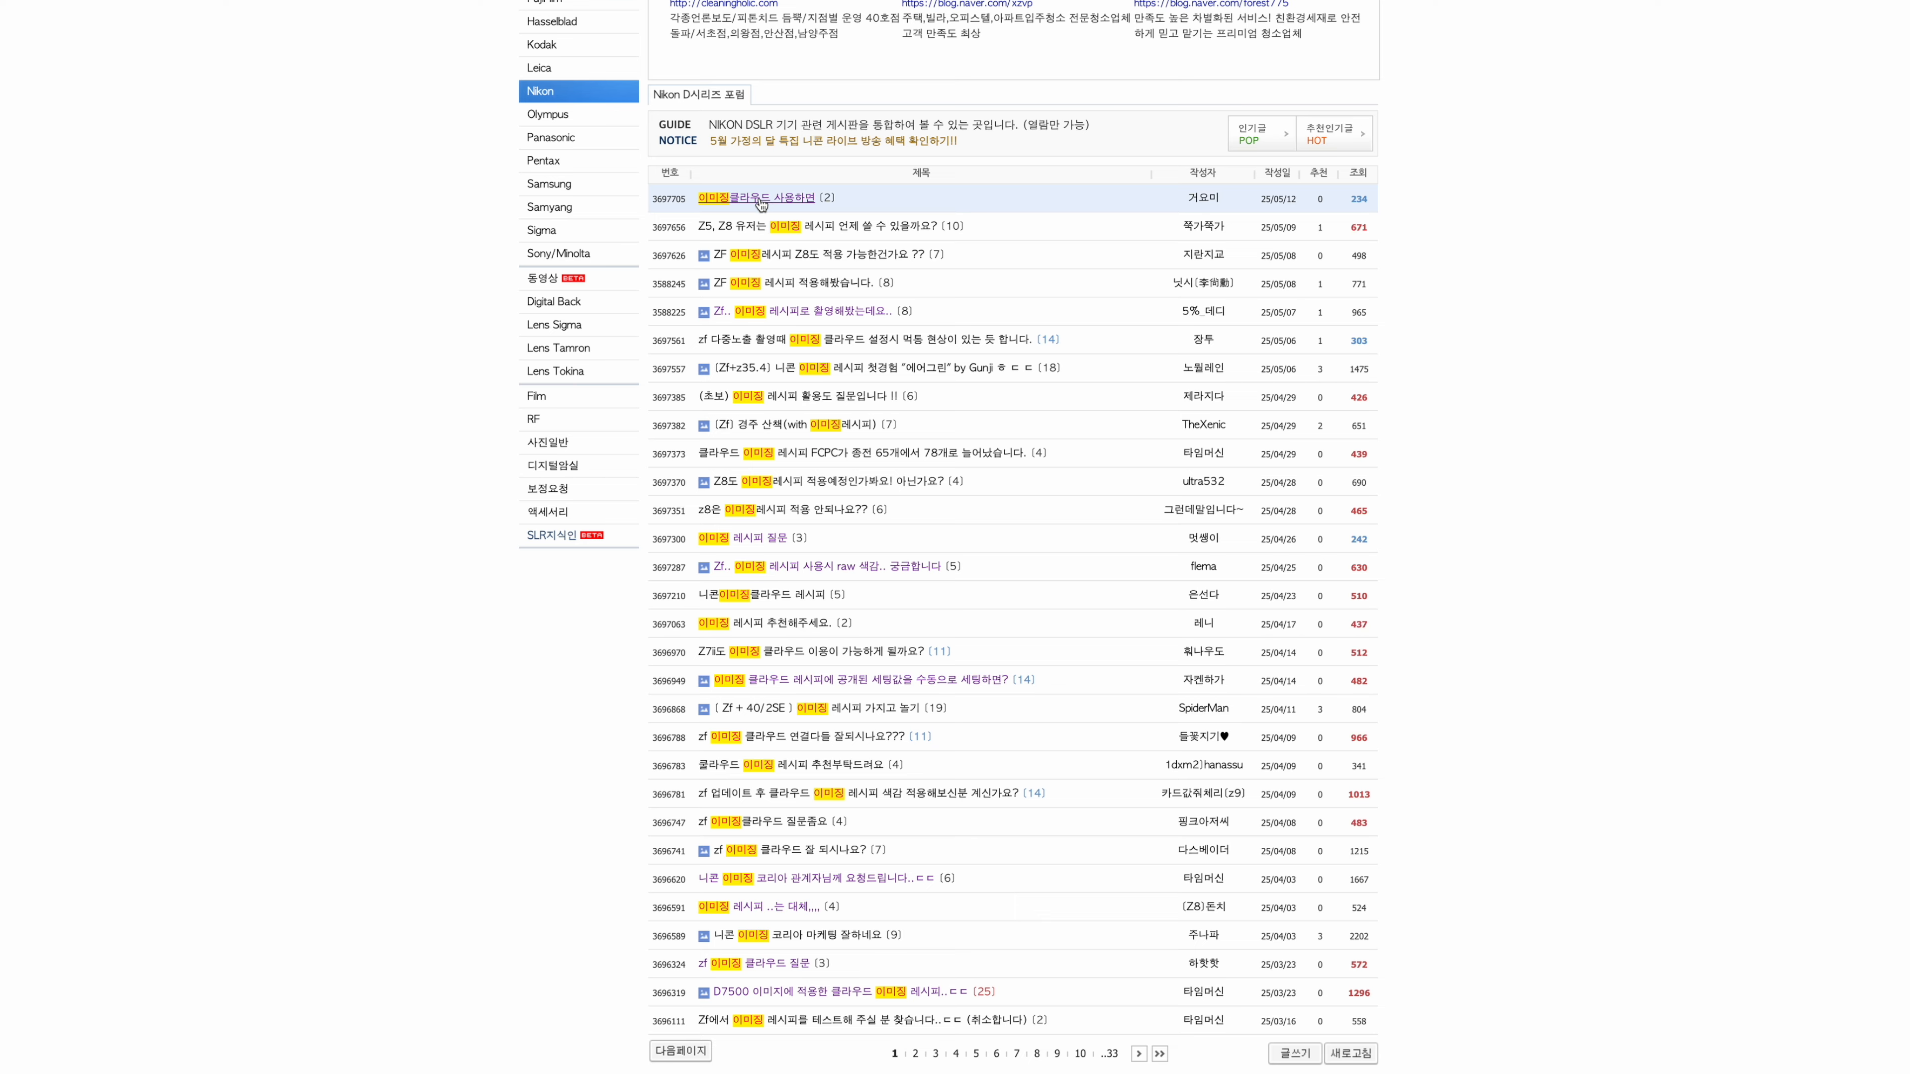
Read the SLR forum post "이미징클라우드 사용하면" with its comments and return to the Nikon post list
click(760, 199)
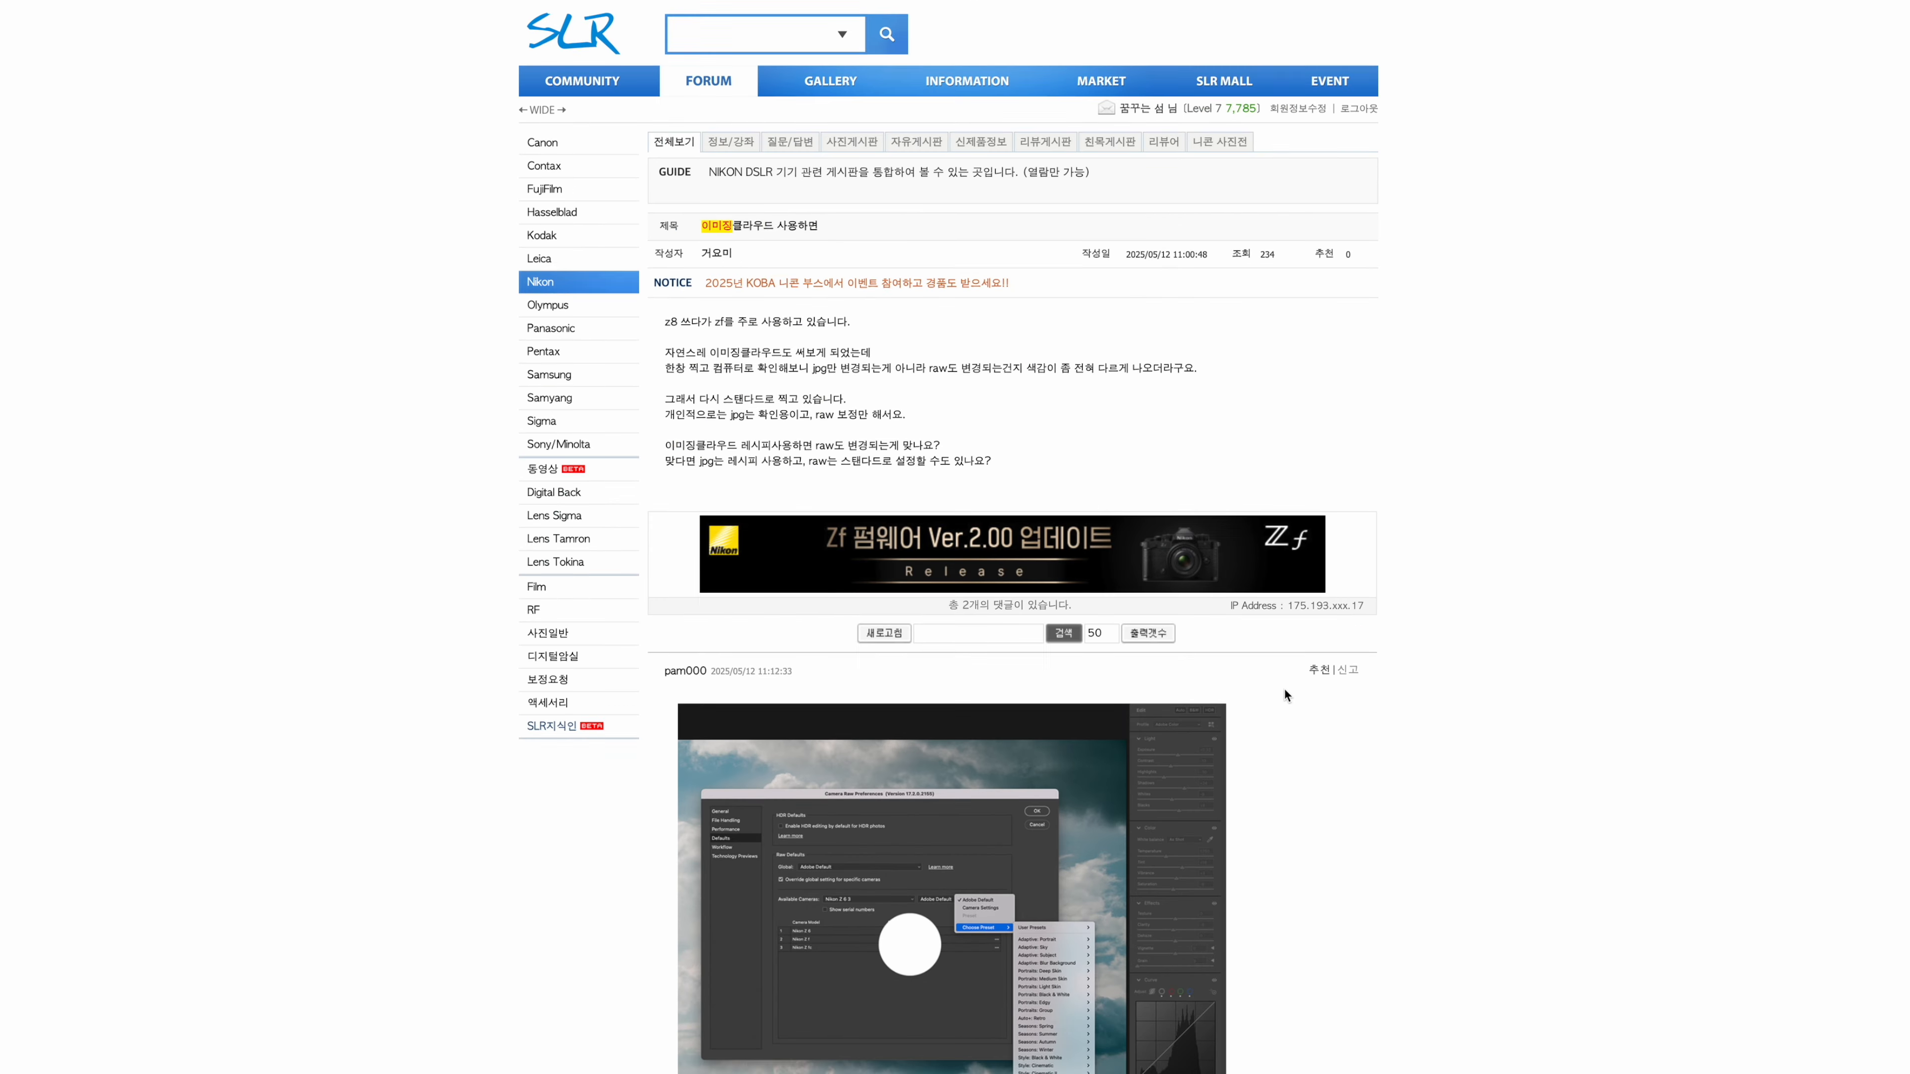
scroll(1286, 689, down, 6)
key(super+Left)
Read the forum post about raw colours when using imaging recipes on the Zf, including its sample photos, and return to the list
click(813, 565)
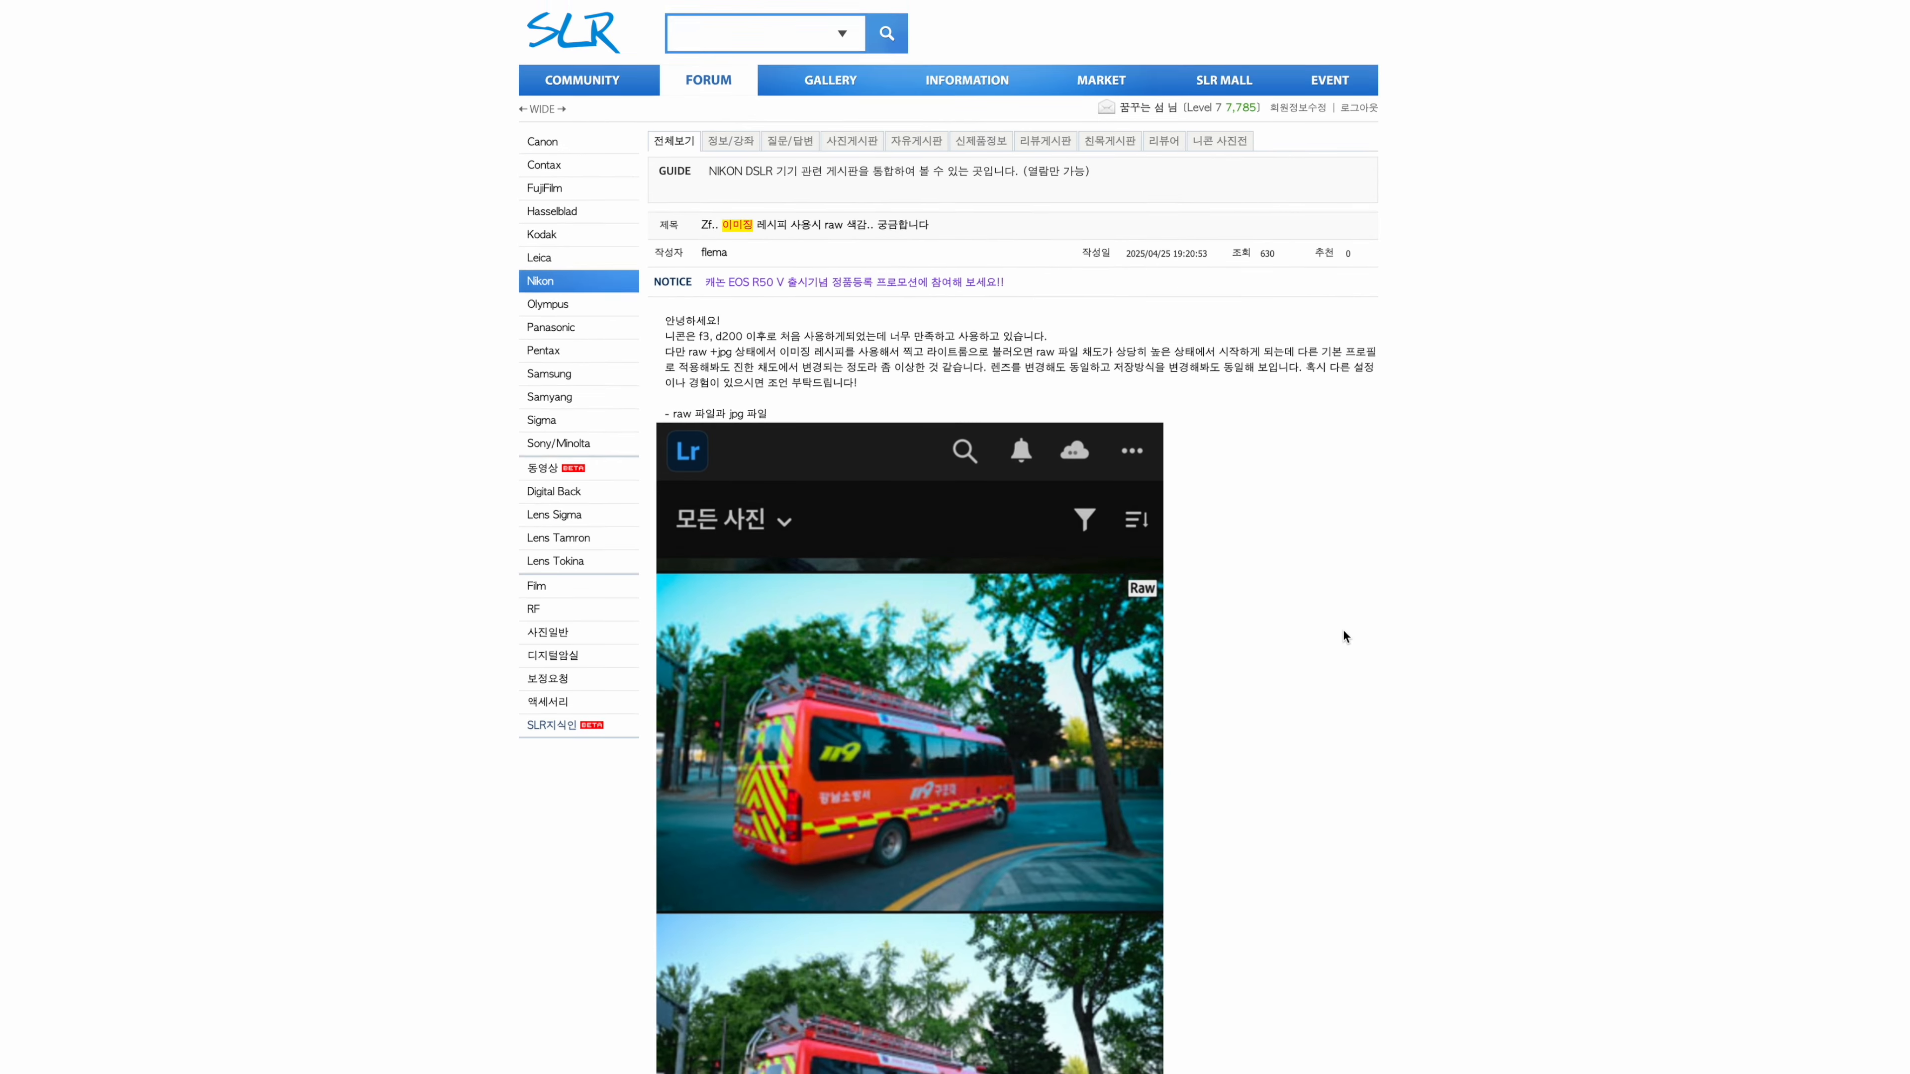
scroll(1343, 630, down, 15)
scroll(1343, 629, down, 2)
key(super+Left)
Examine the landscape comparison photos in another forum post about imaging recipes
scroll(1399, 705, down, 6)
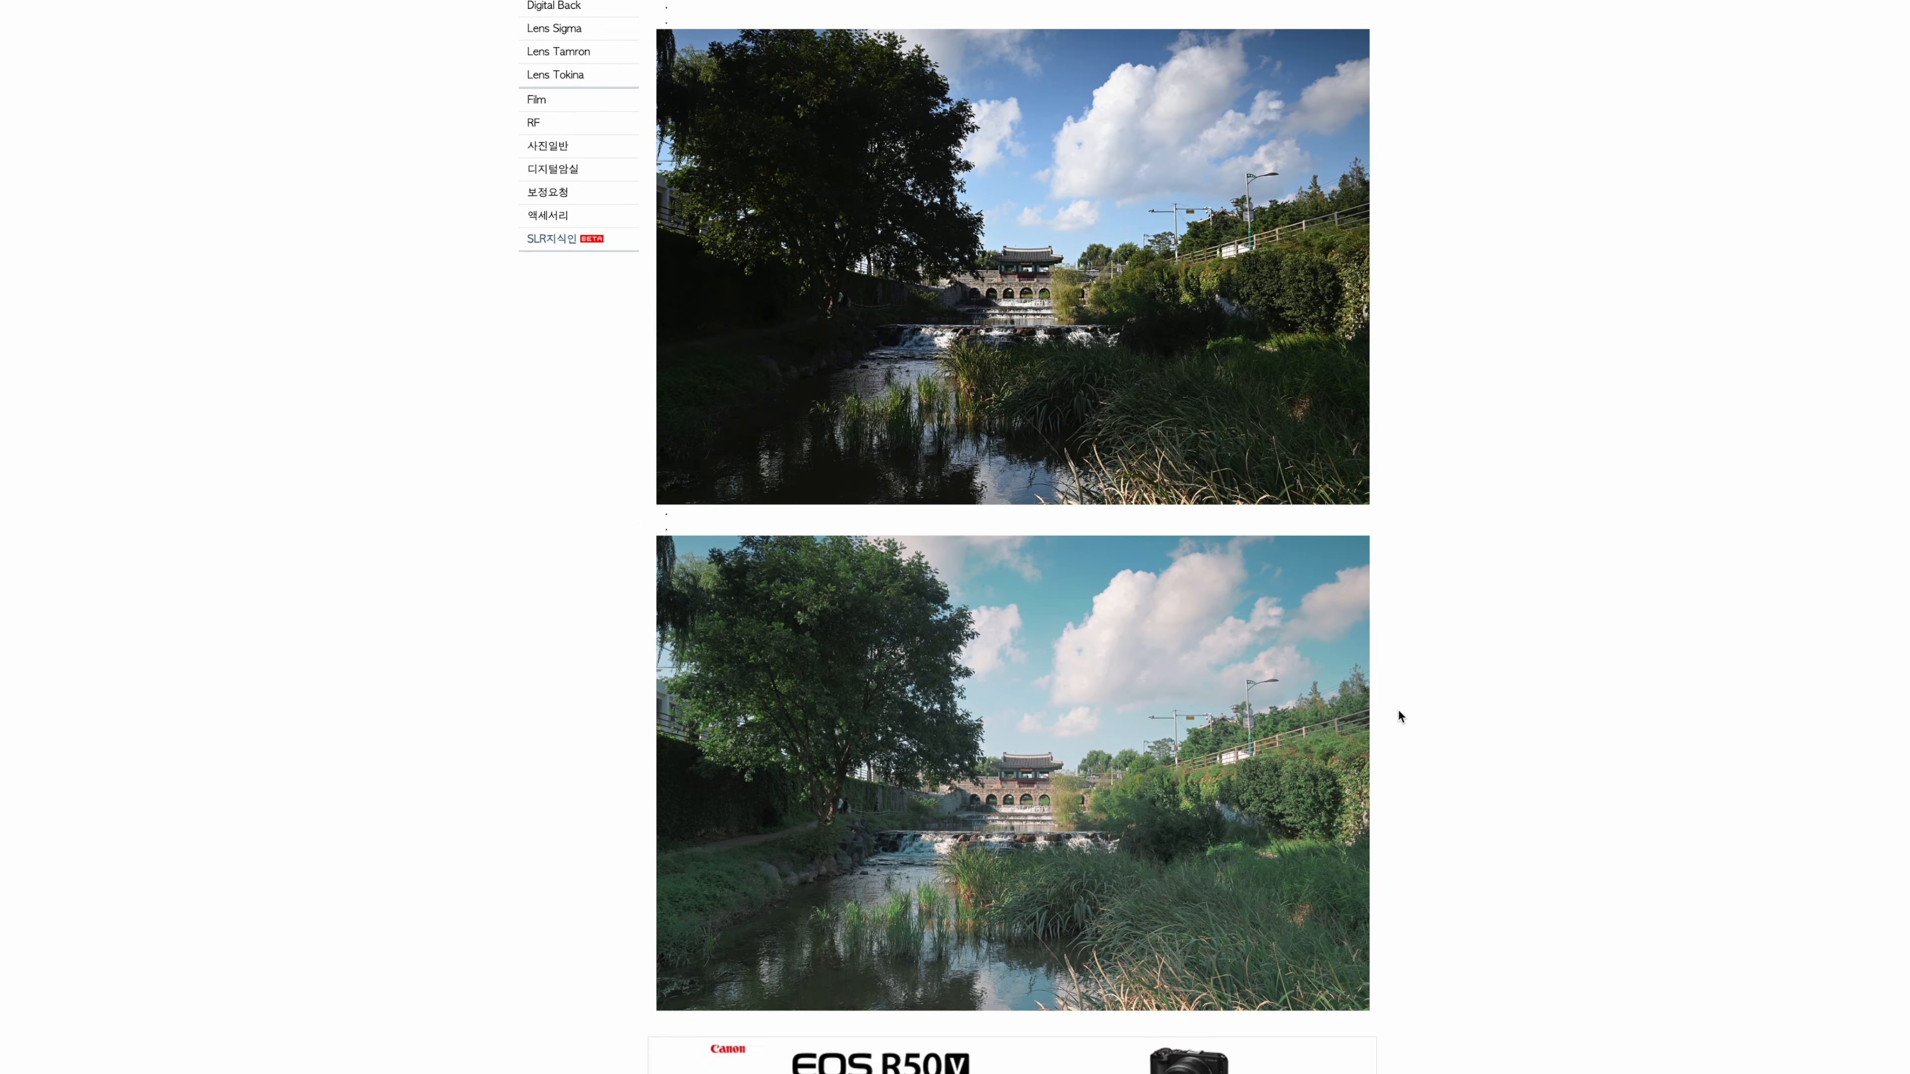
scroll(1399, 712, down, 15)
scroll(1399, 712, up, 14)
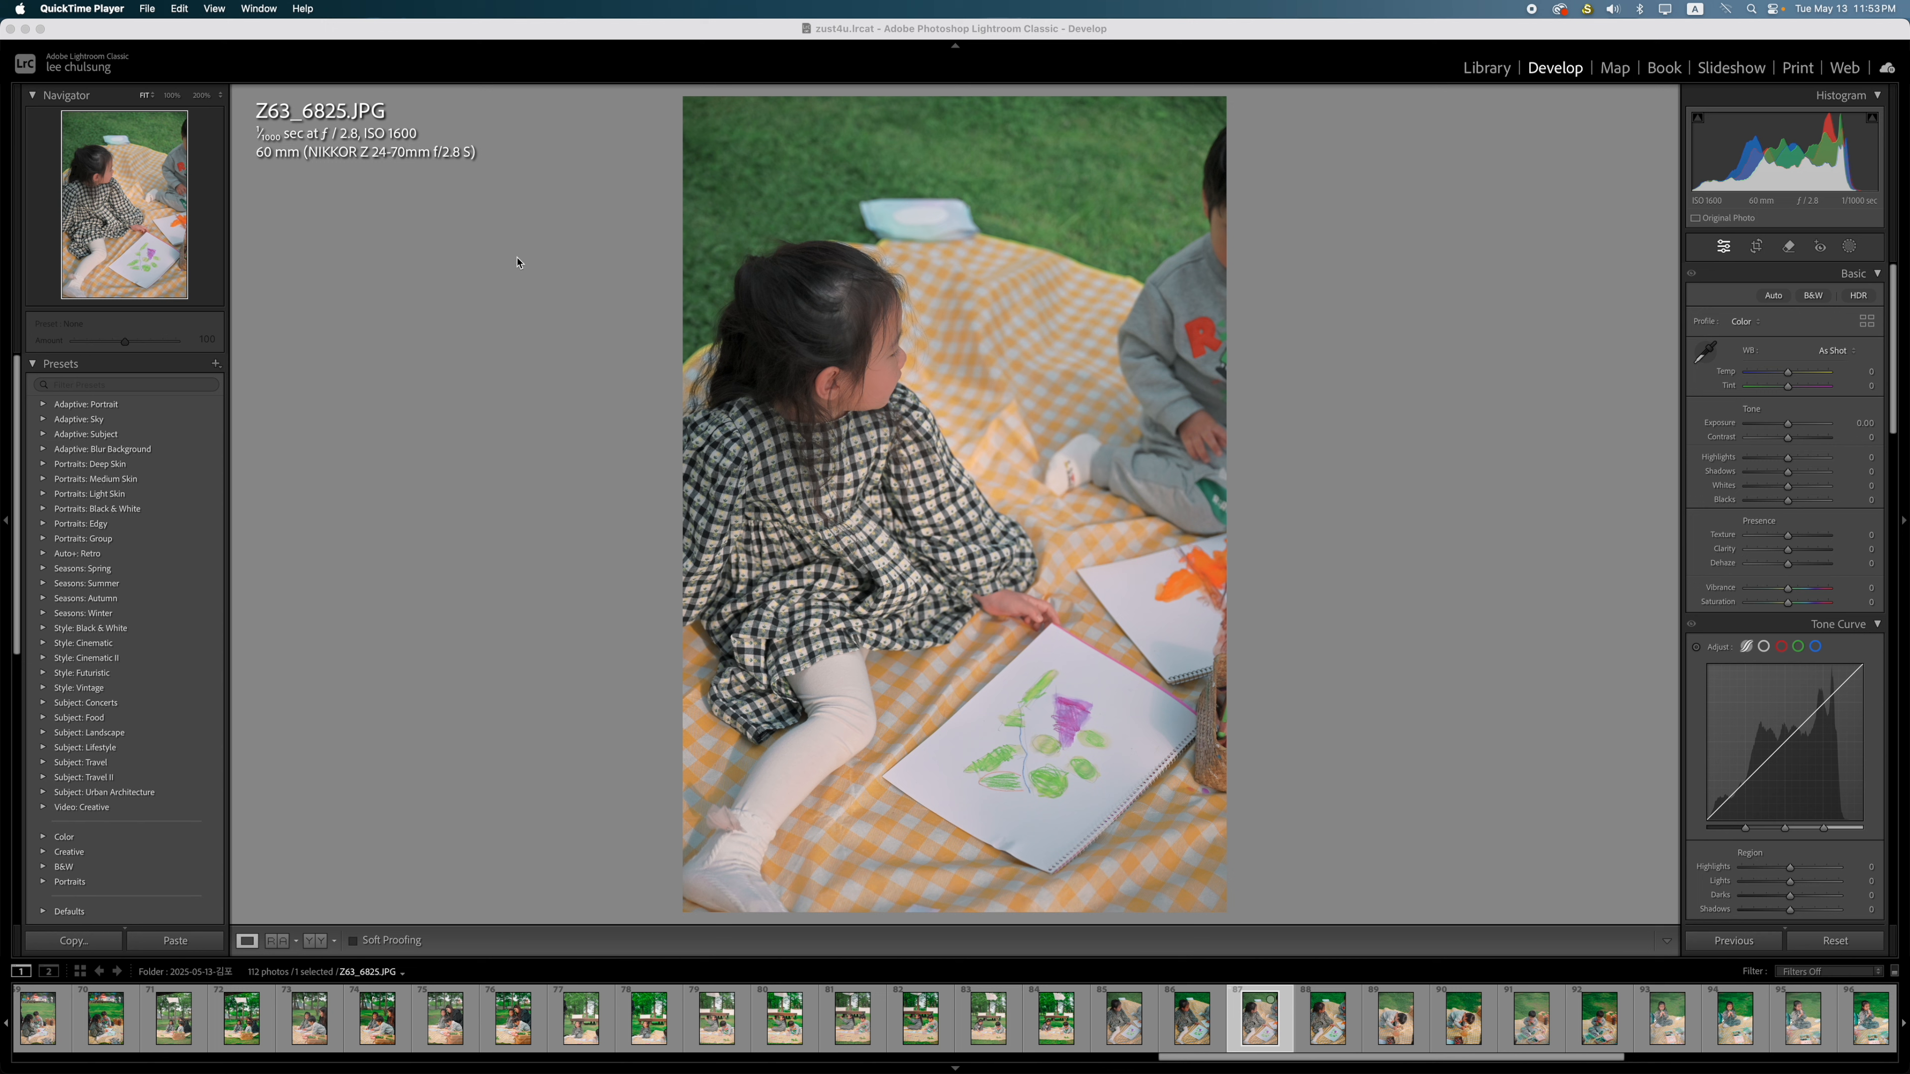
Switch to Lightroom Classic, open its preferences, and keep JPEG files next to raw files treated as separate photos
click(129, 24)
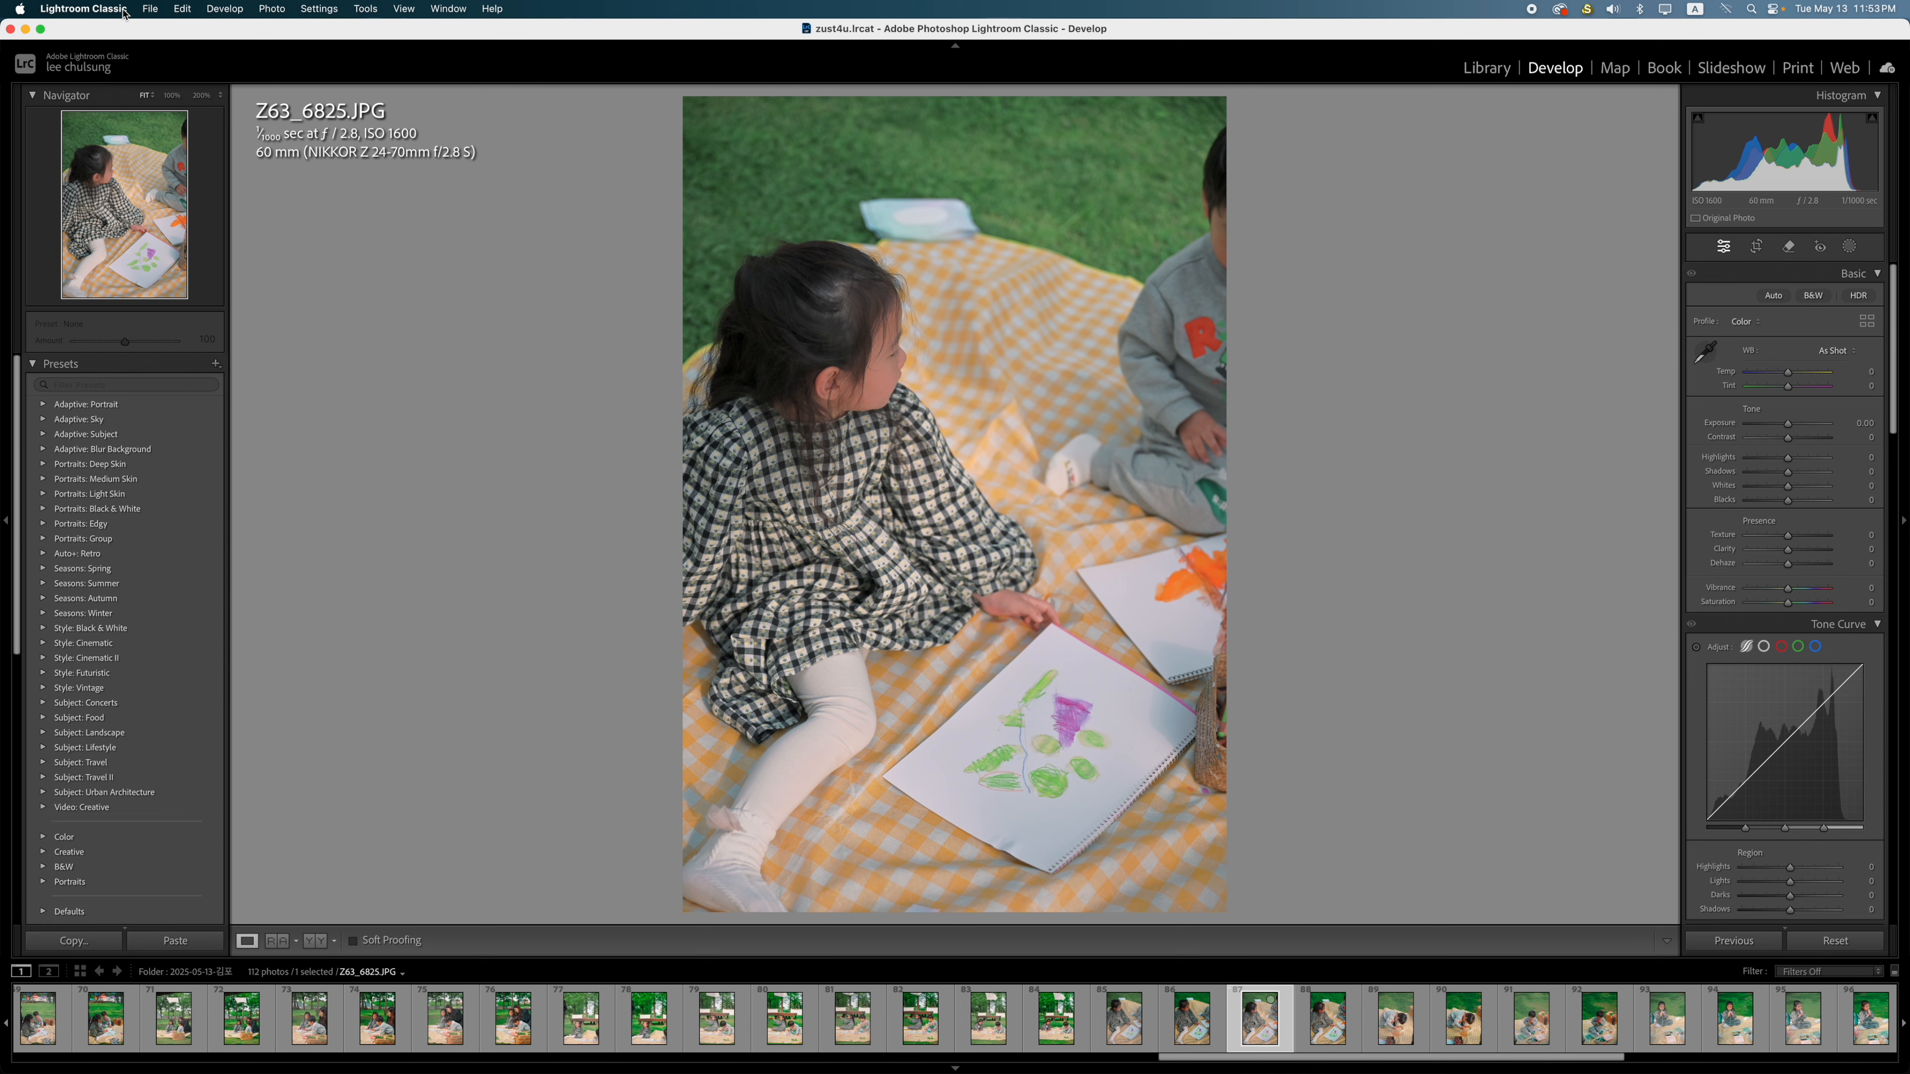
click(124, 10)
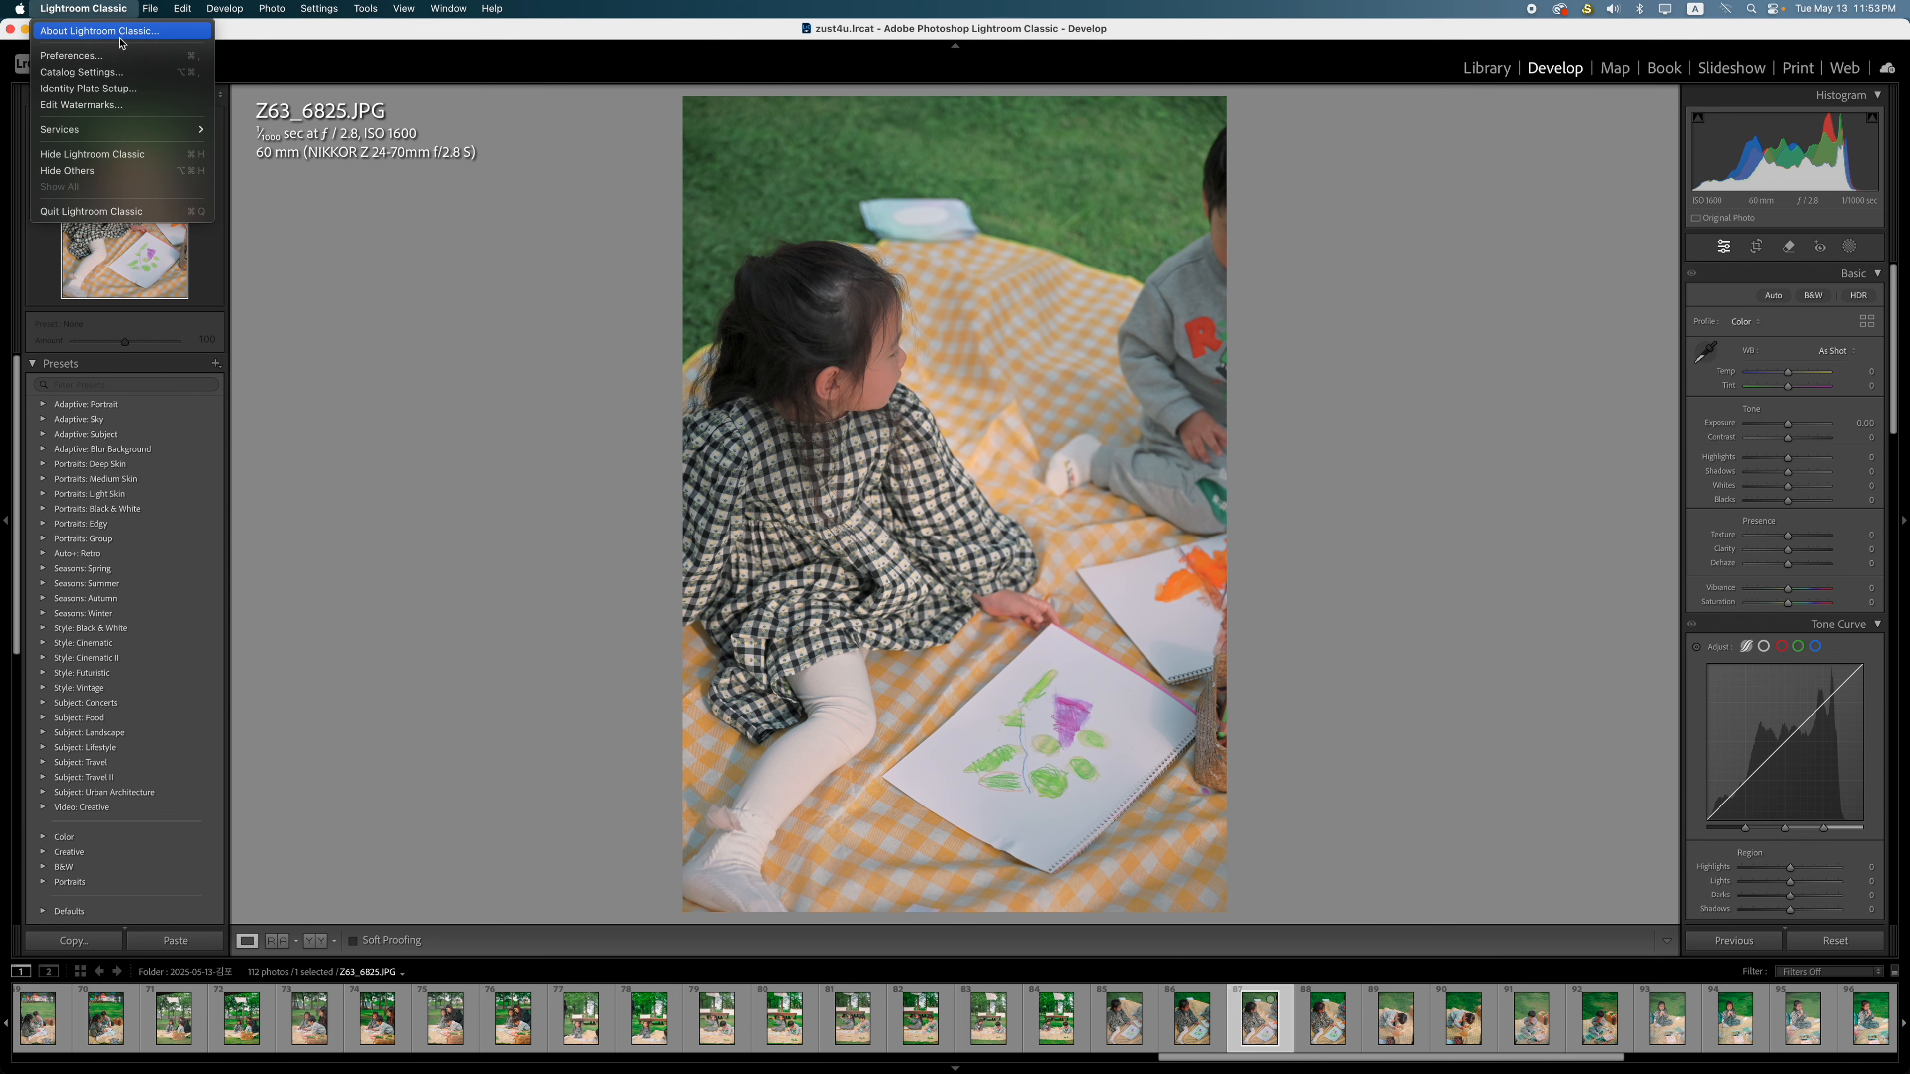
click(113, 54)
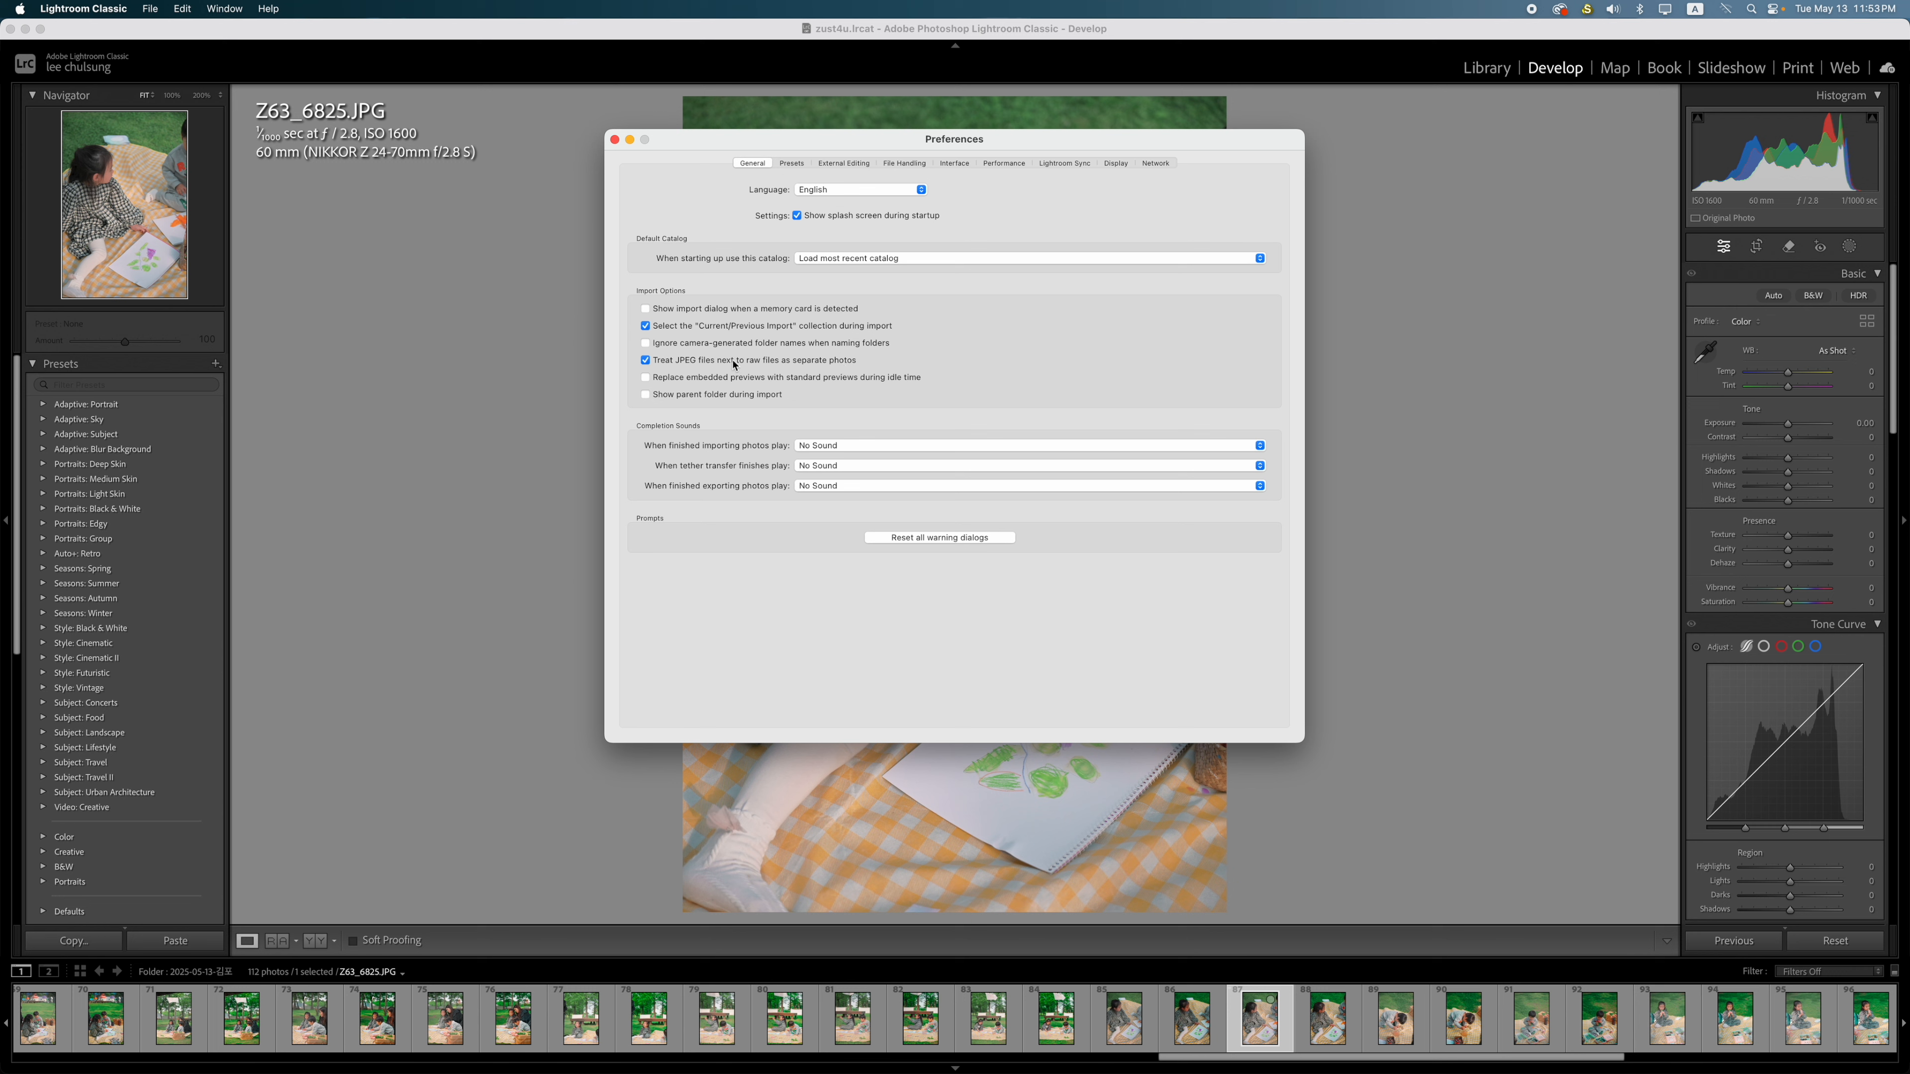
click(649, 361)
click(648, 362)
Set the global raw default in the preset preferences to Camera Settings and close the preferences
click(795, 166)
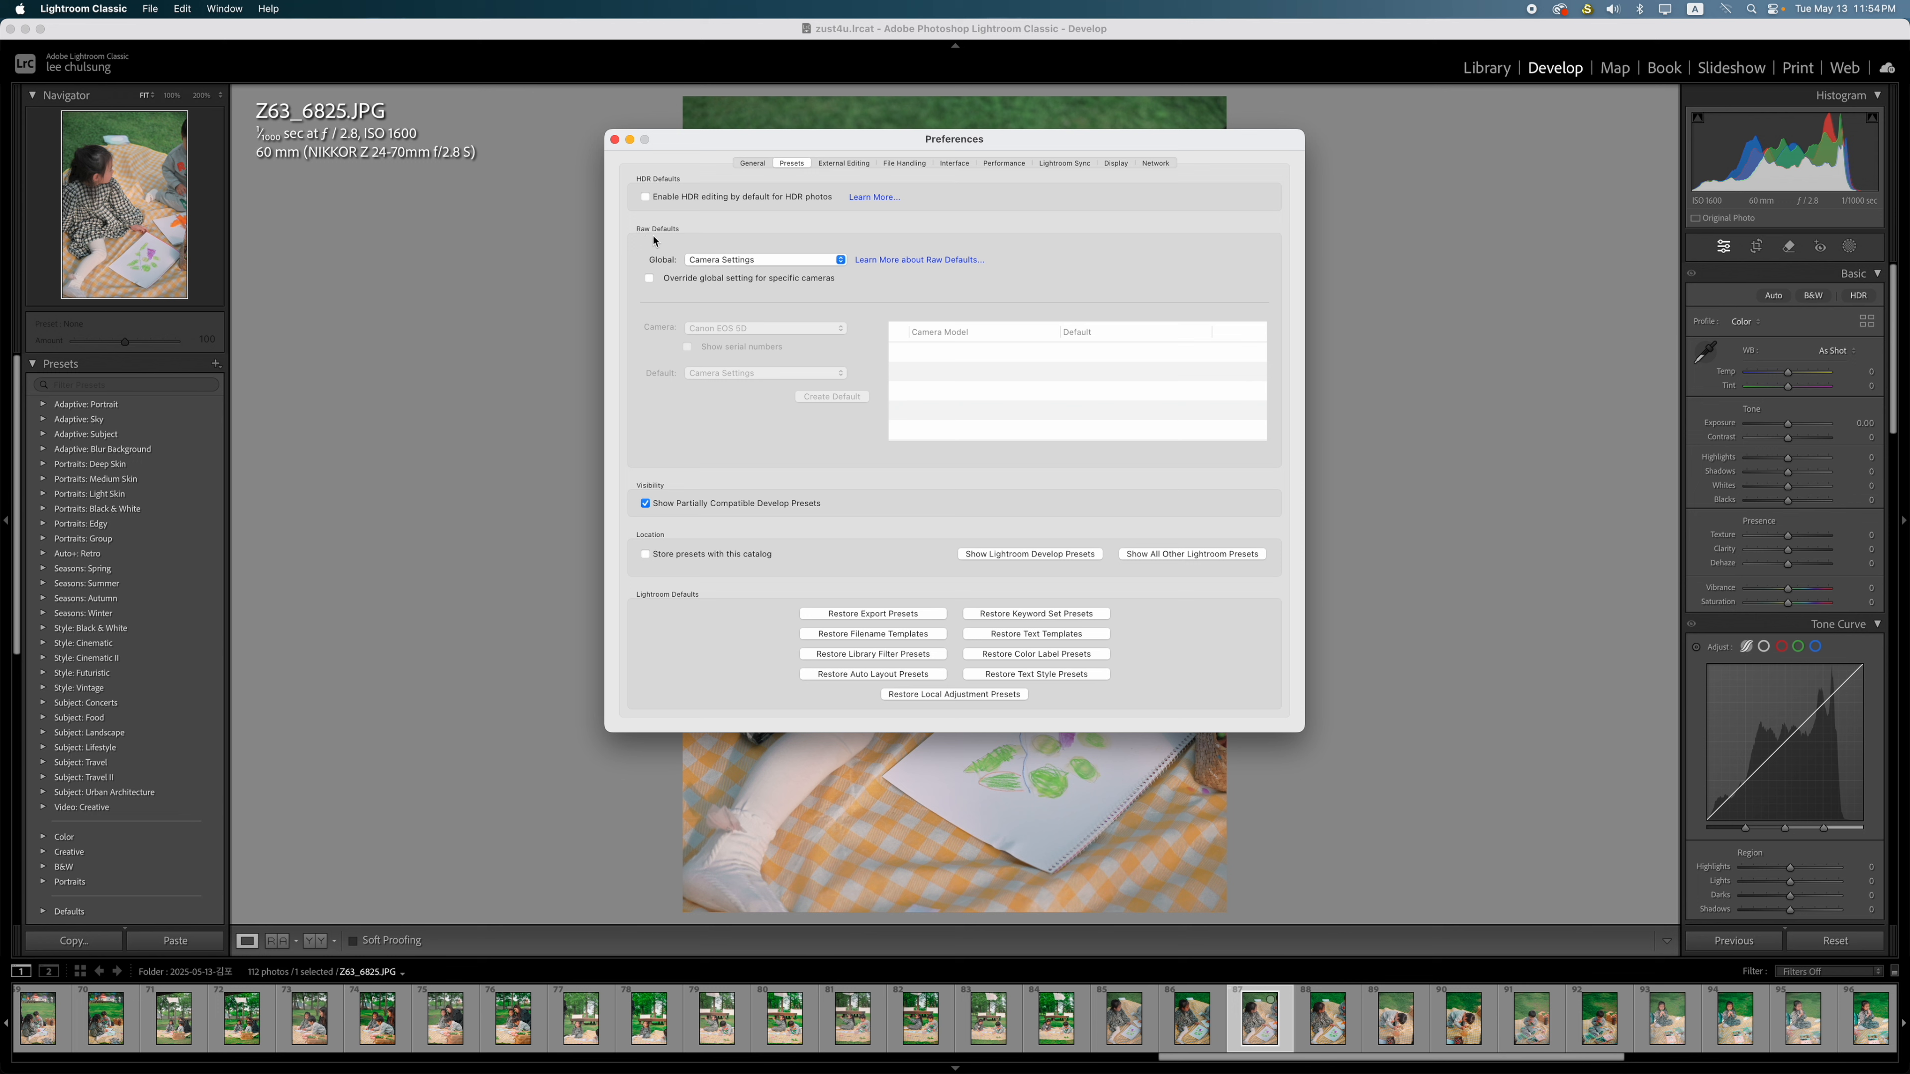
click(797, 263)
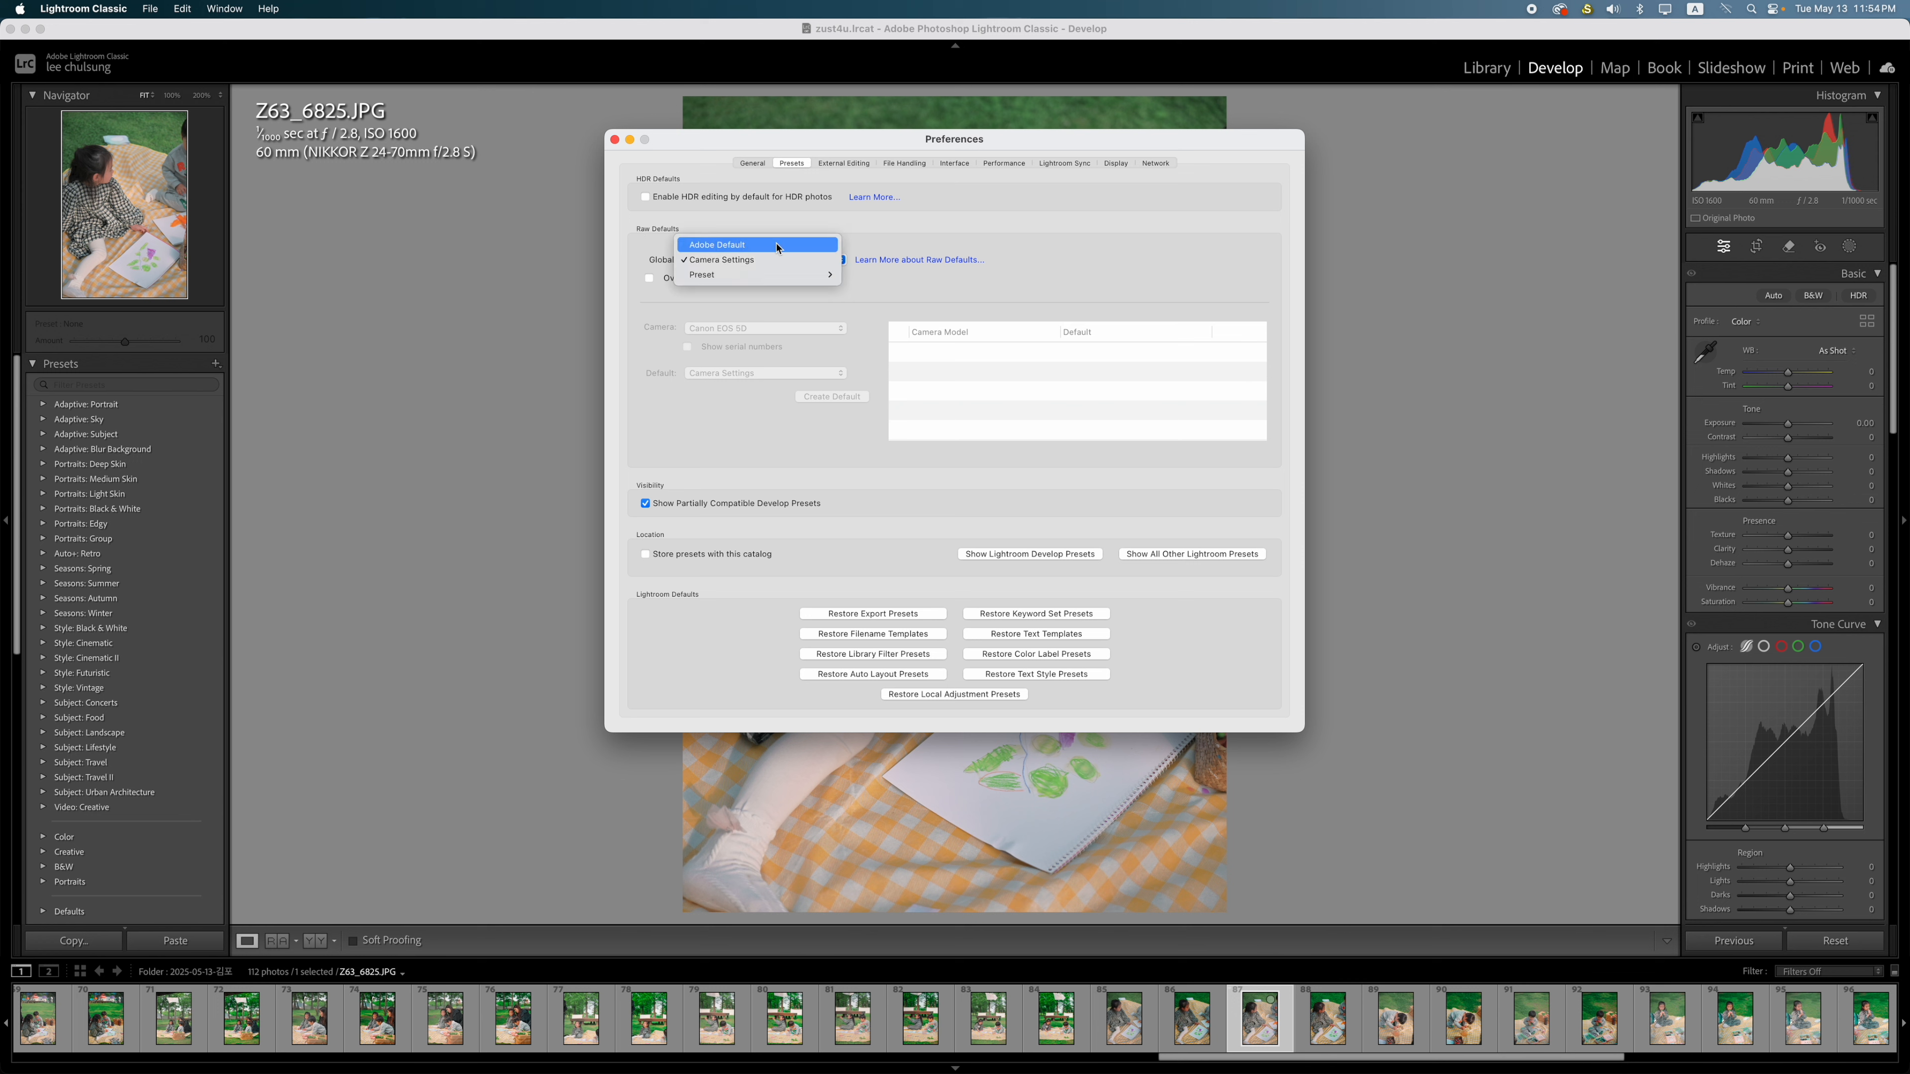
click(761, 260)
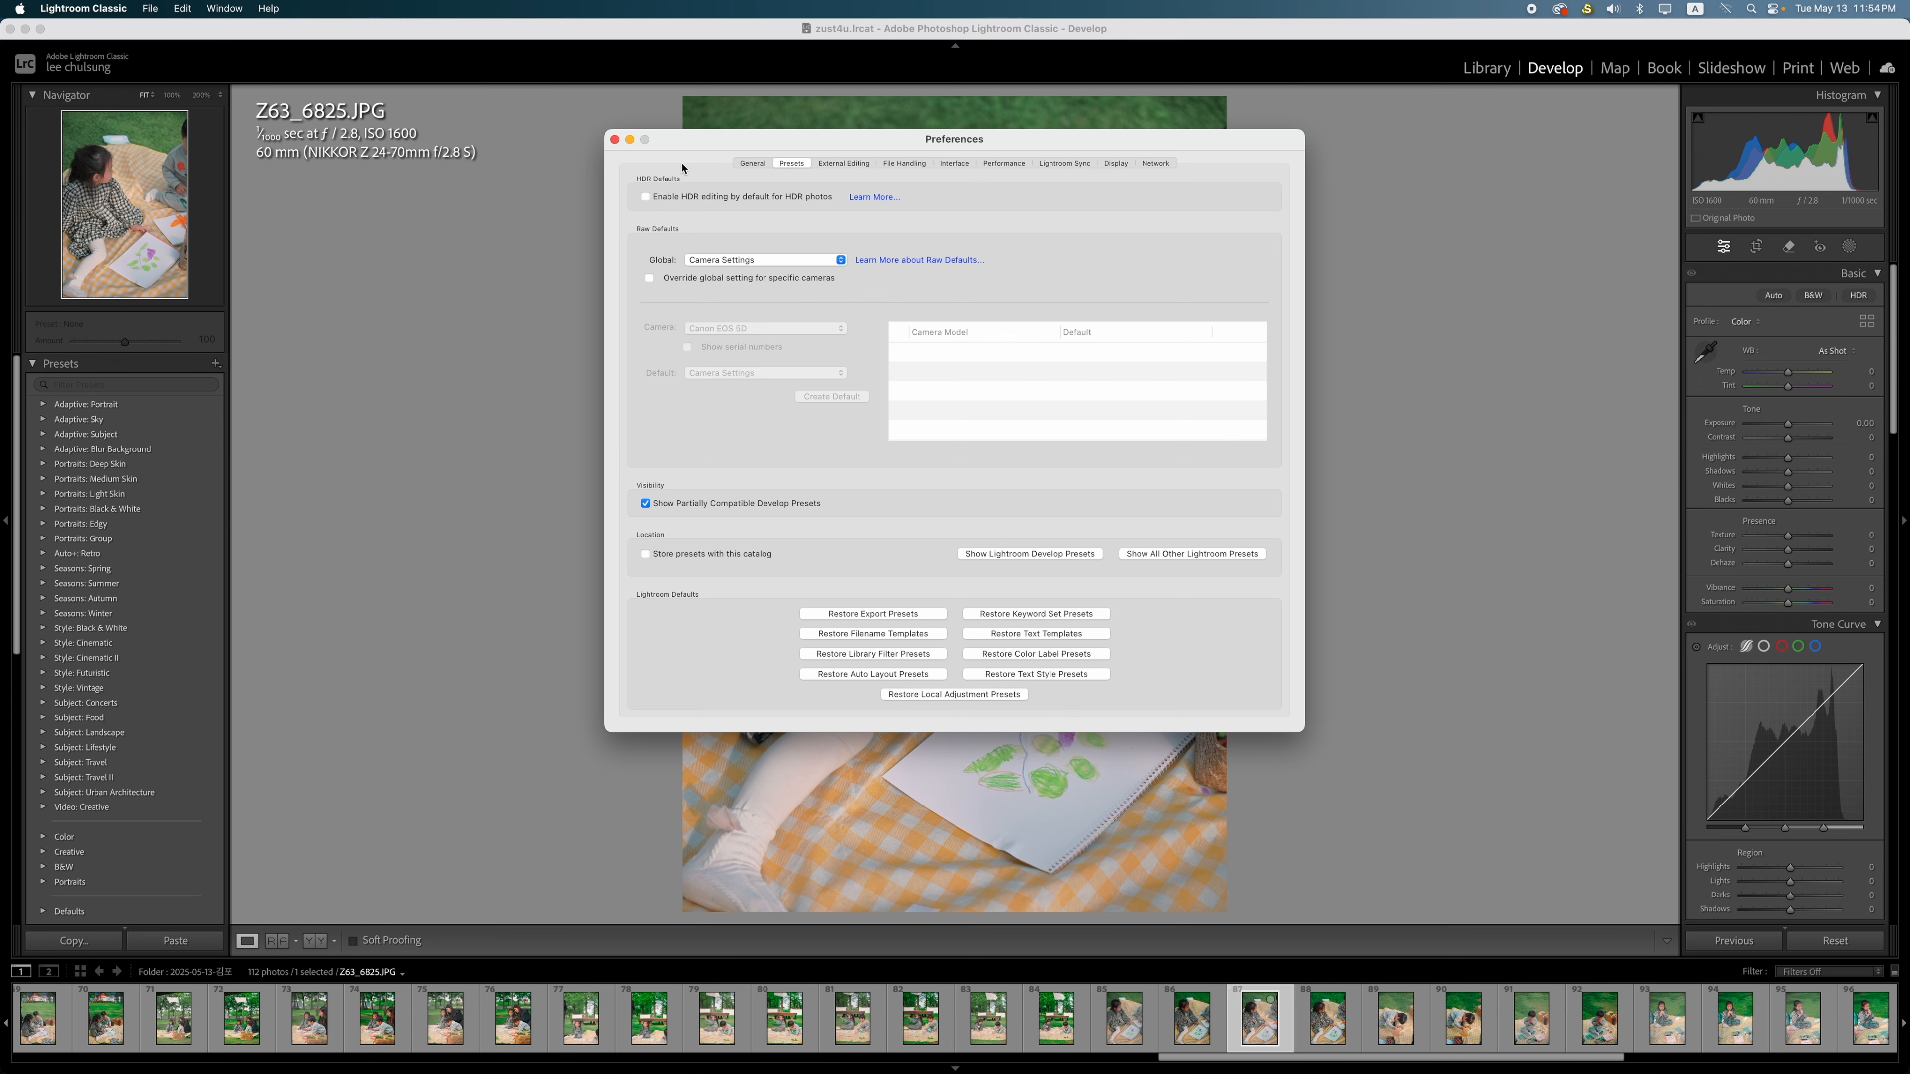
click(614, 140)
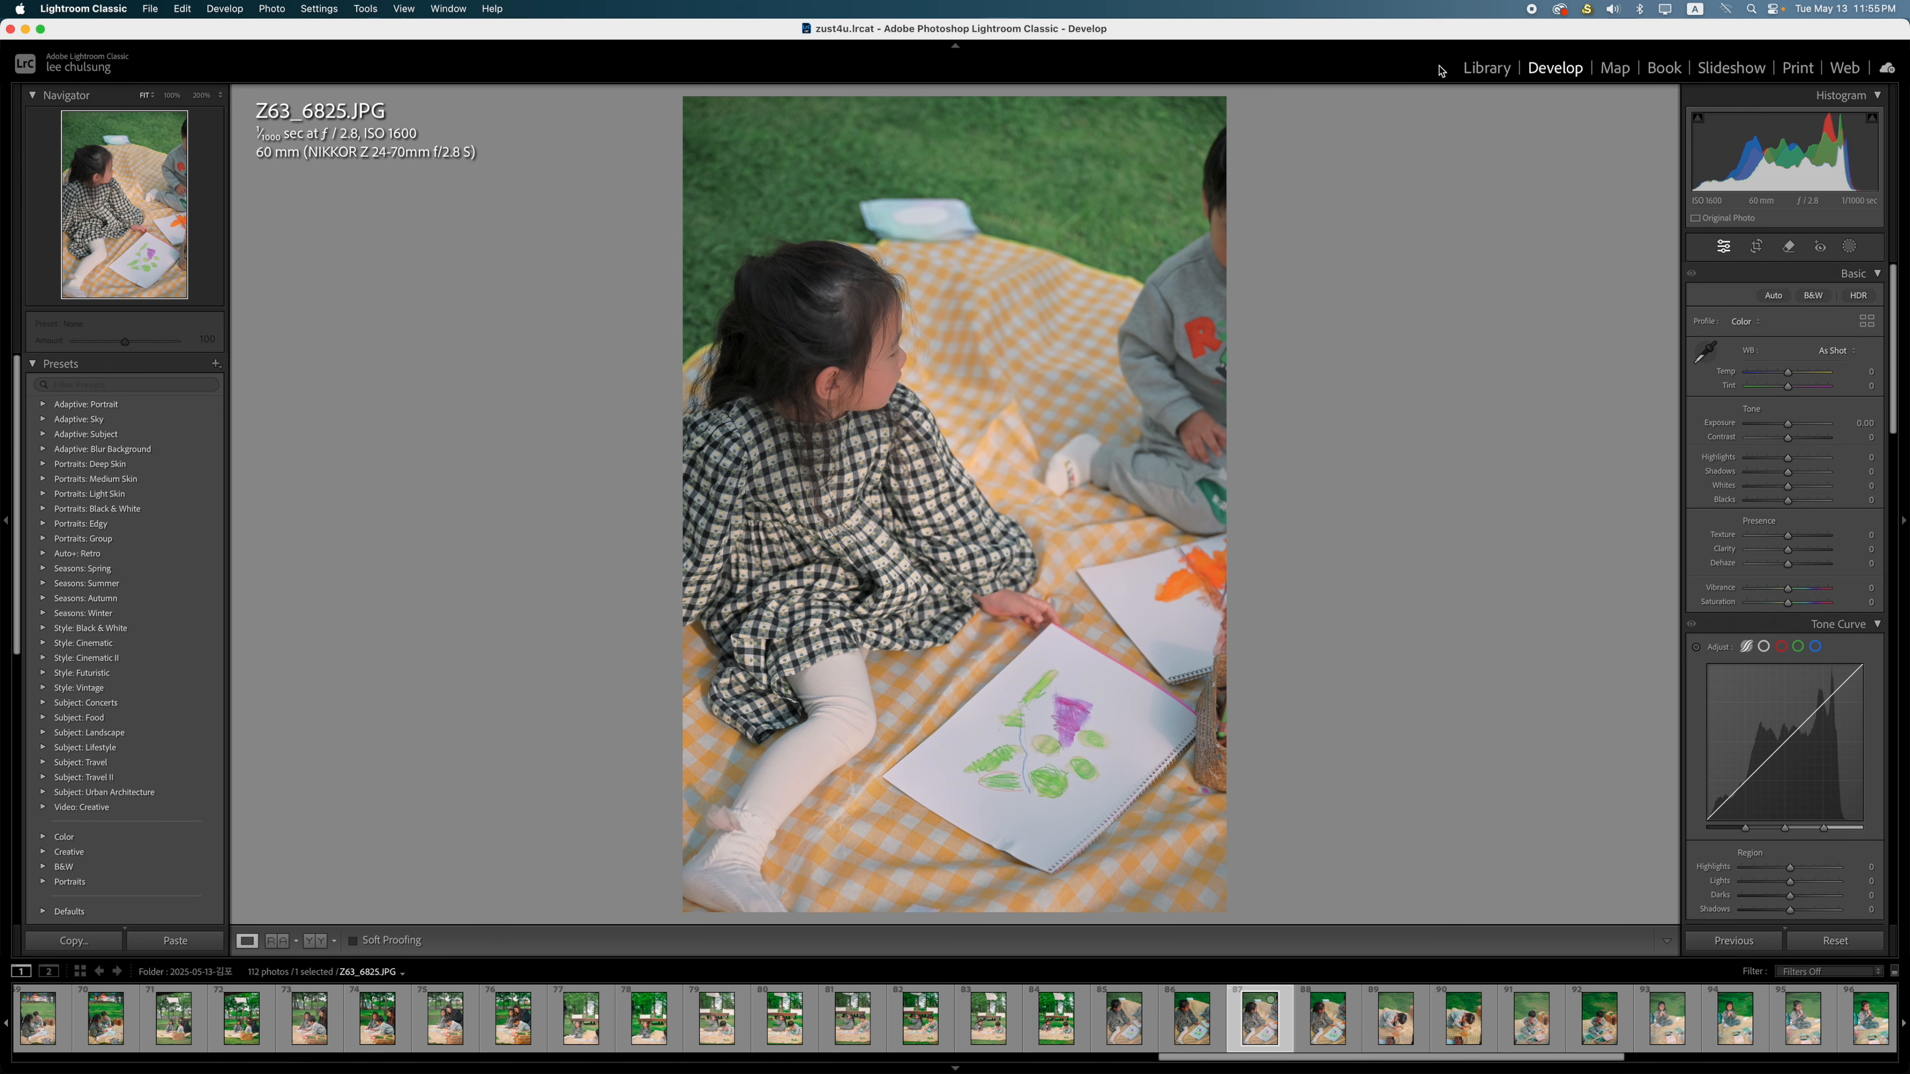
View the folder's JPEG and raw pairs in the Library and open Z63_6825.NEF in Develop
click(1487, 67)
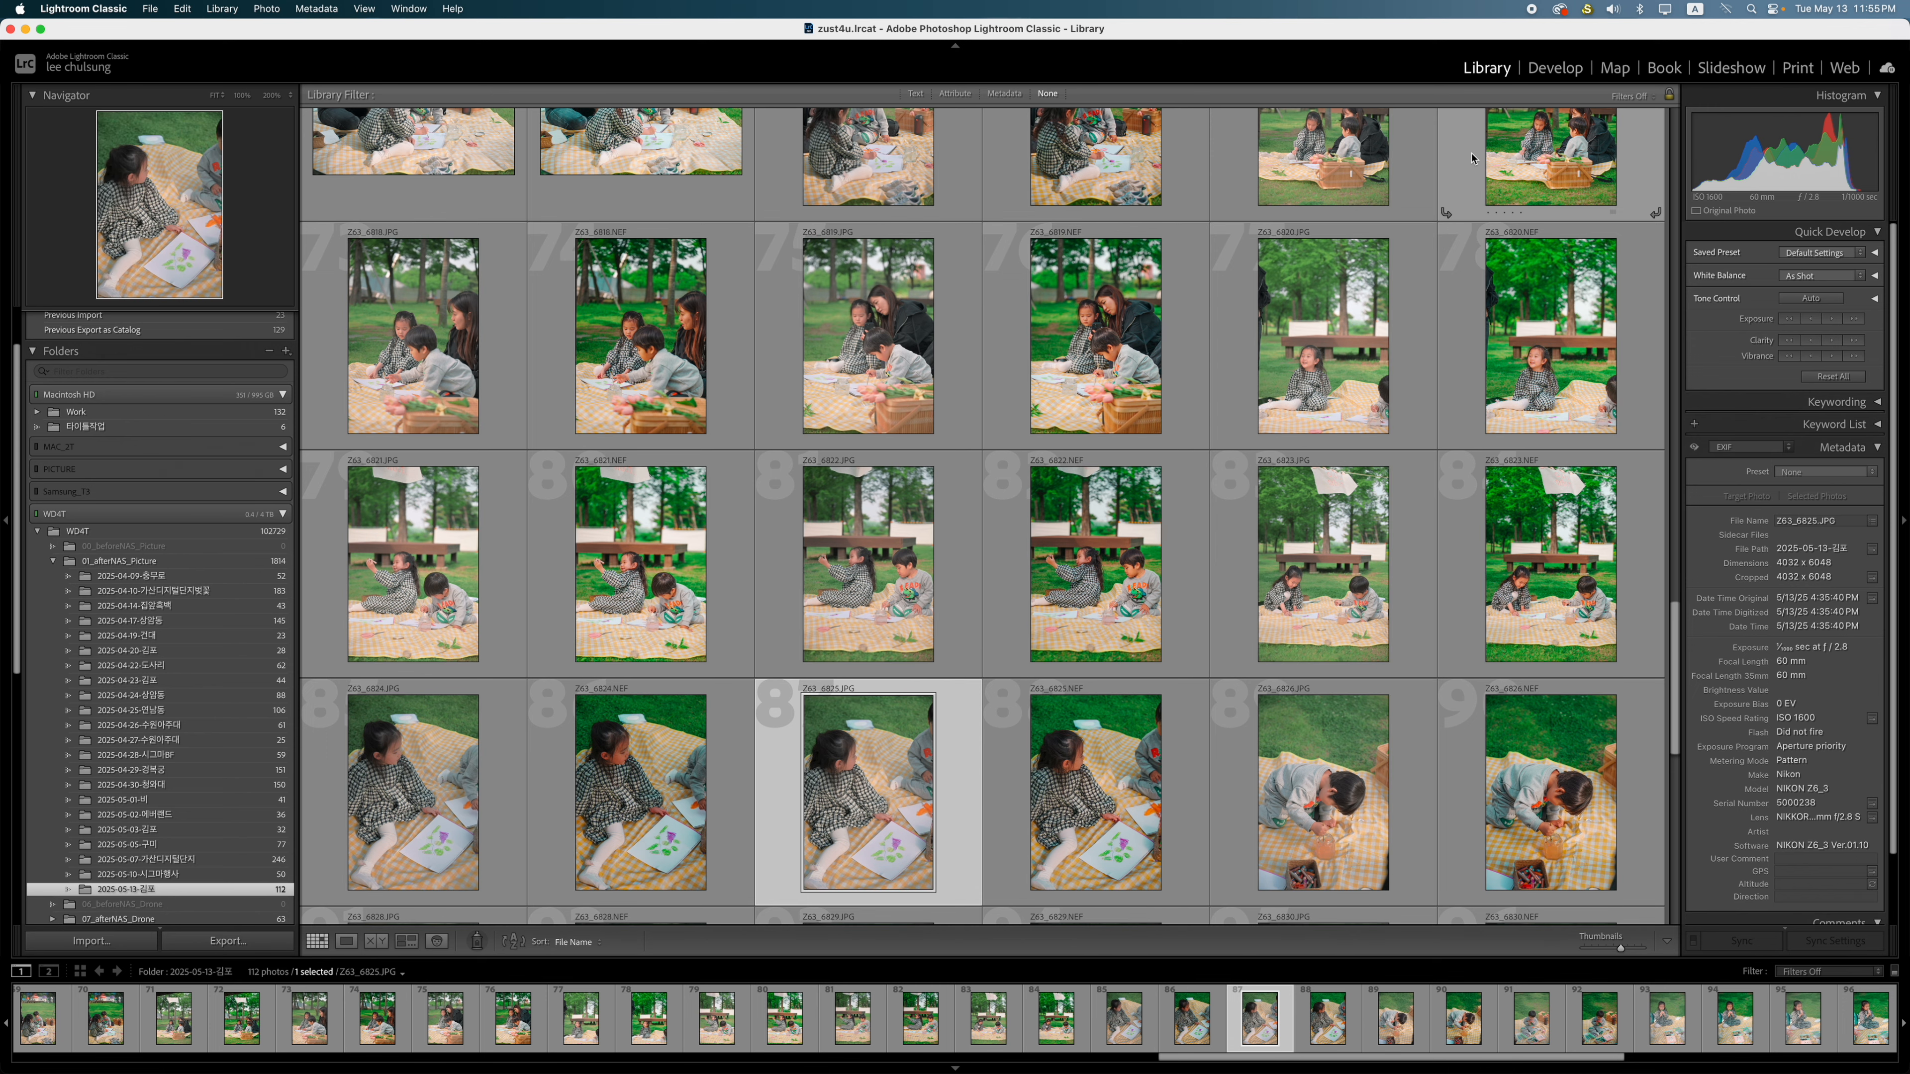
click(1554, 69)
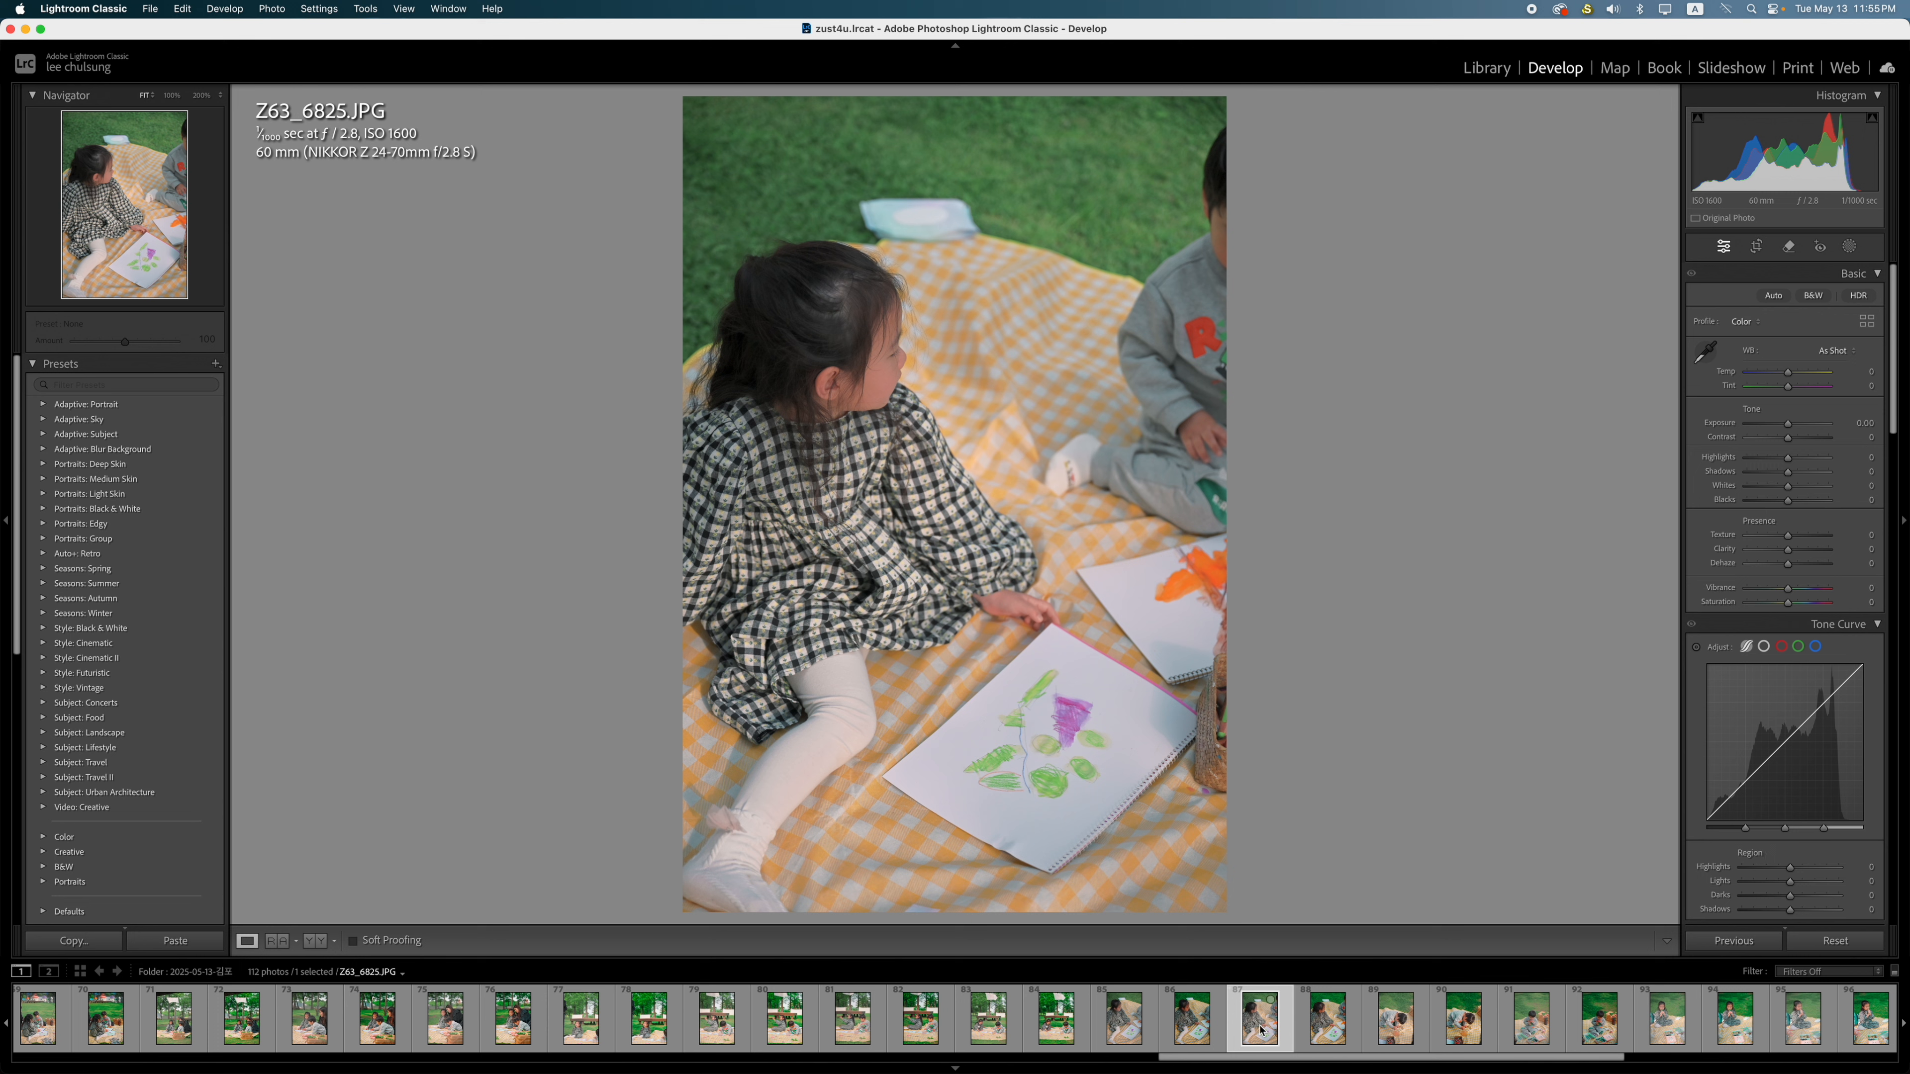
click(1318, 1031)
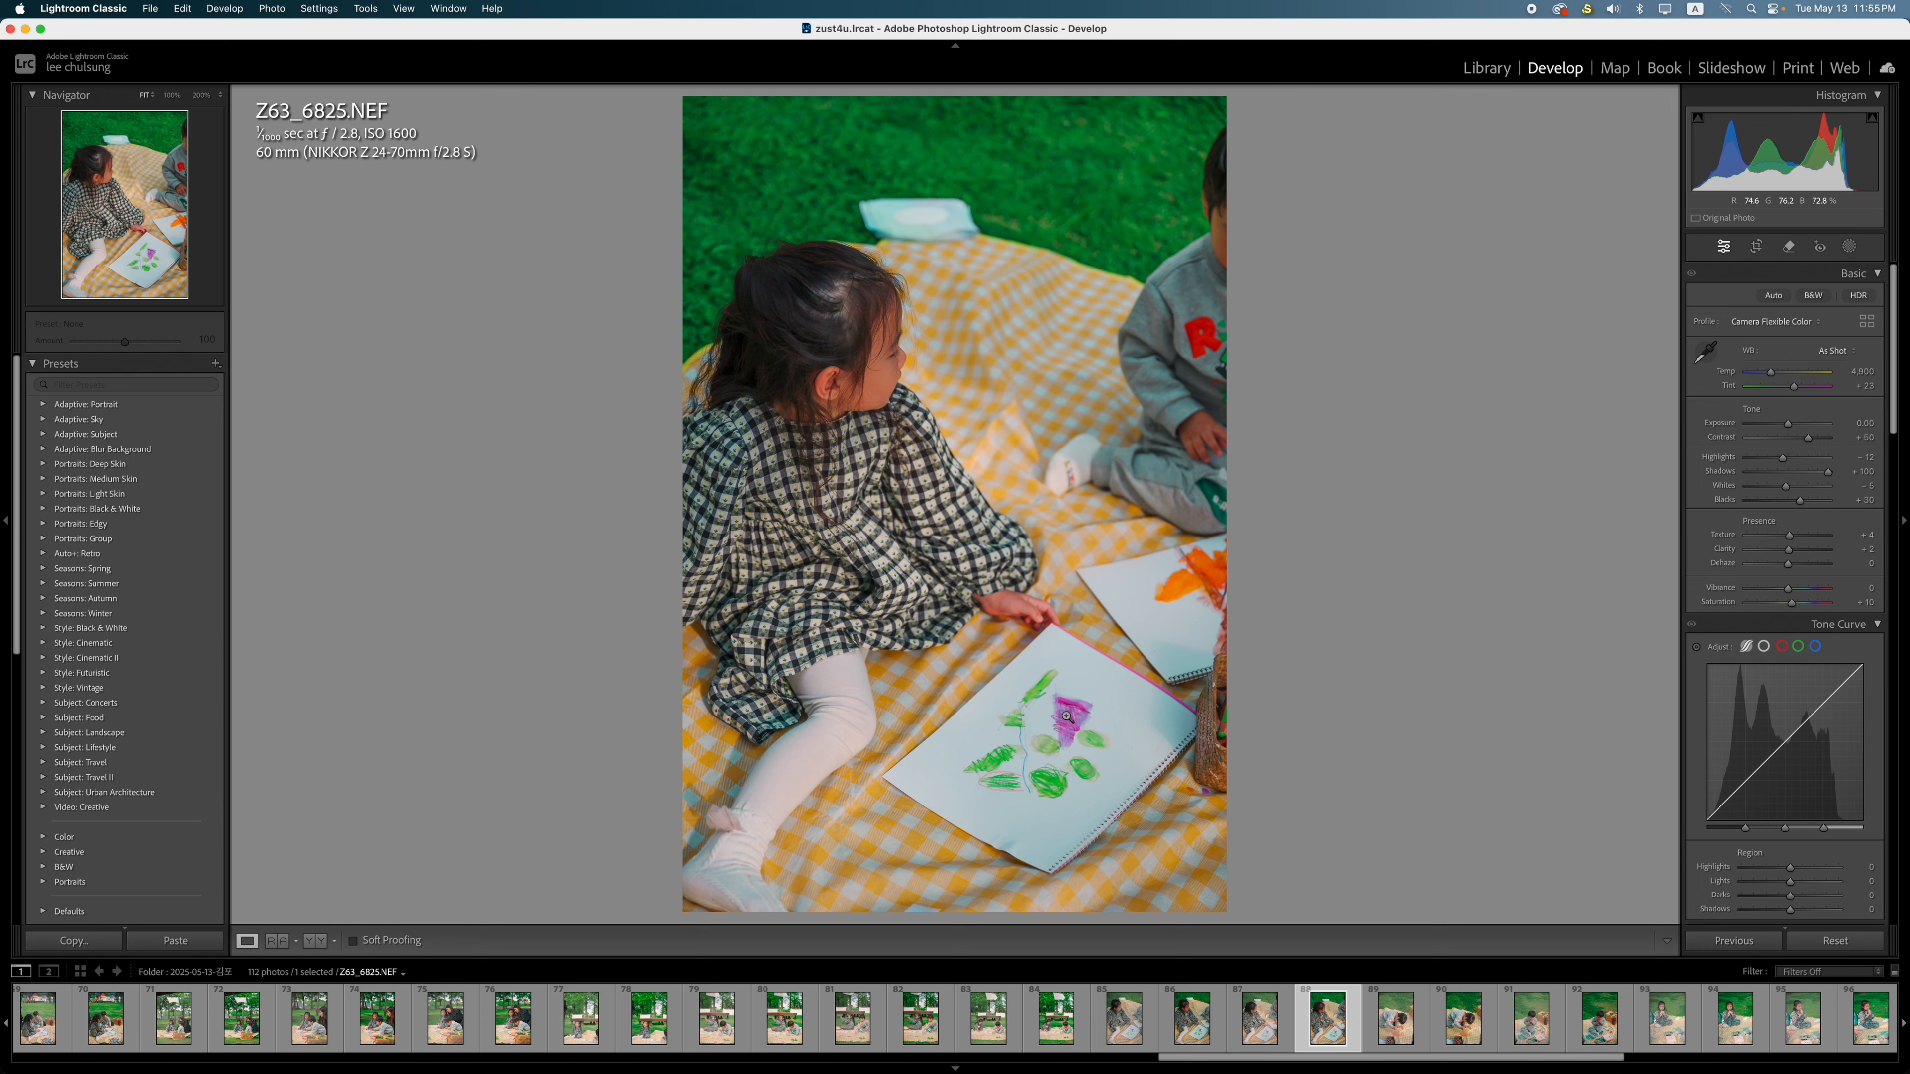
Examine the raw photo's colour profile, Basic and Tone Curve settings, and the Color Mixer's hue, saturation and luminance adjustments
click(1790, 323)
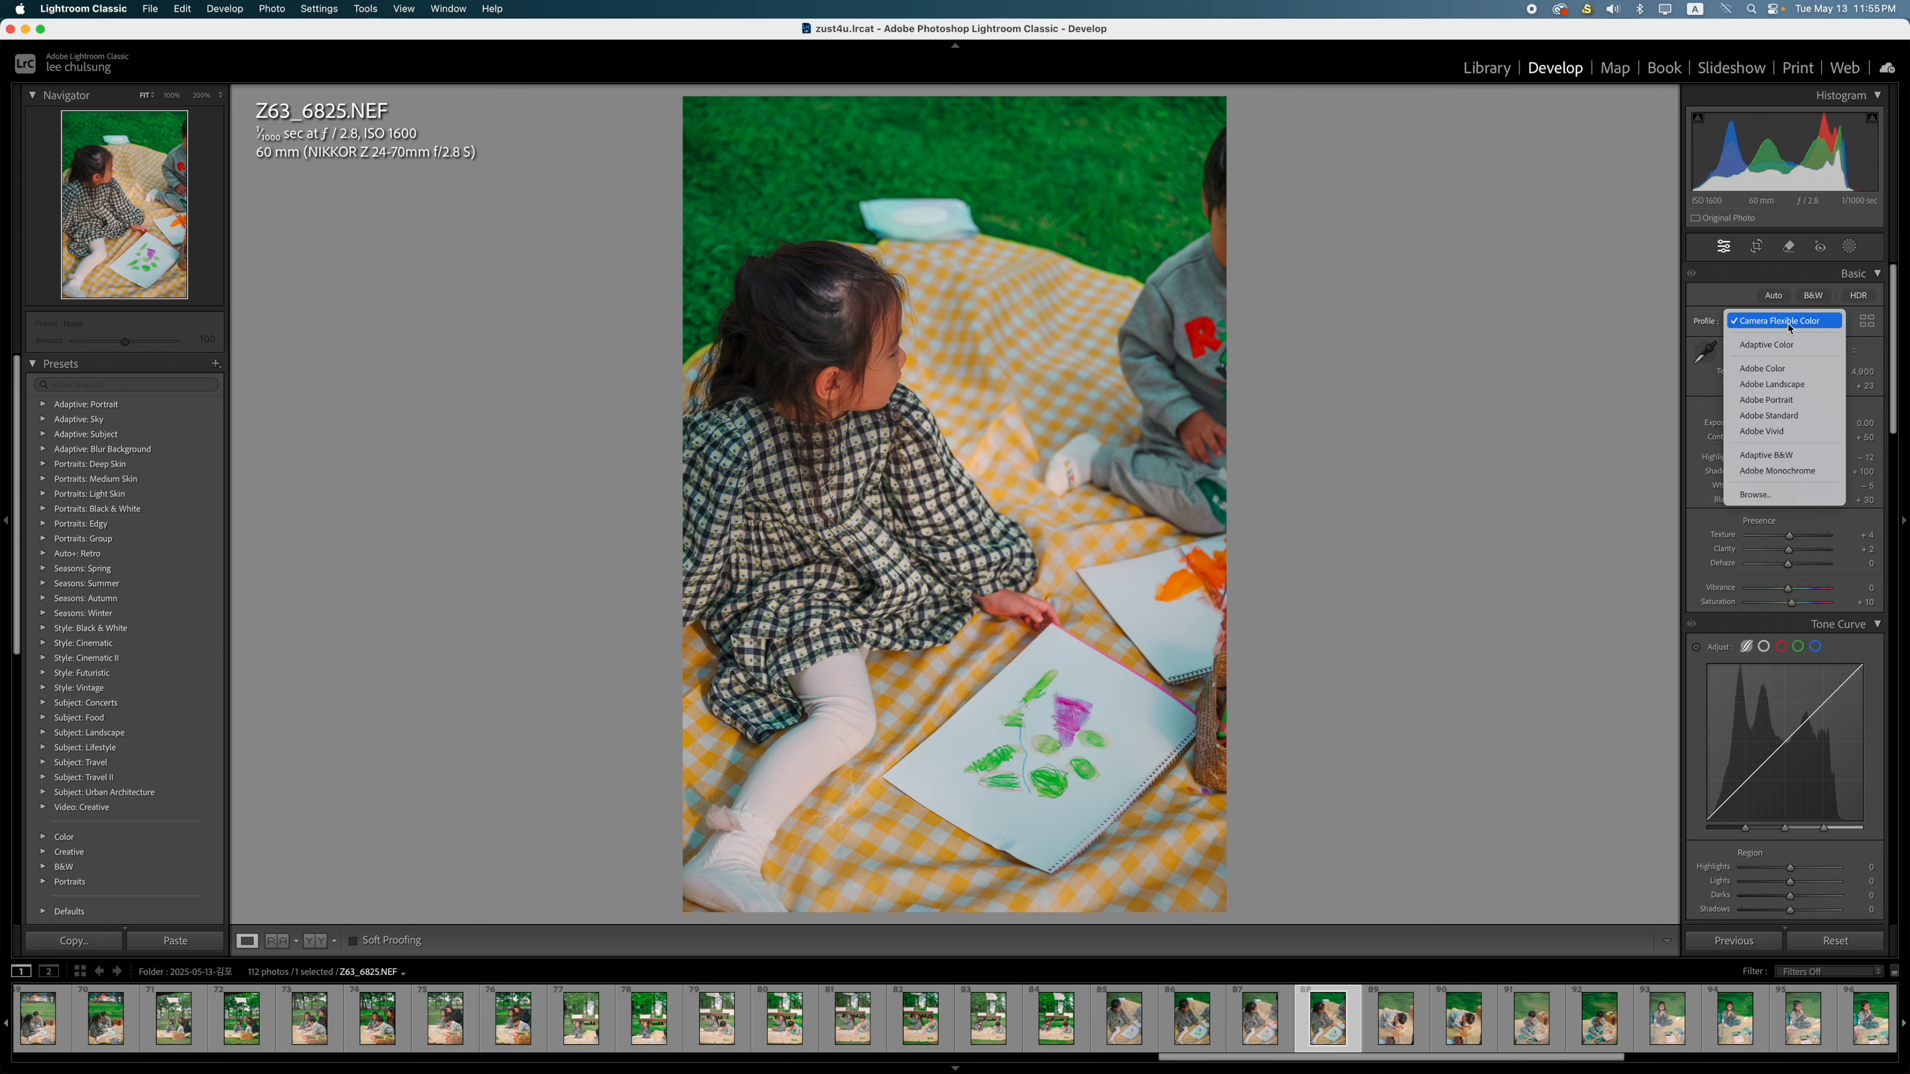
click(1808, 329)
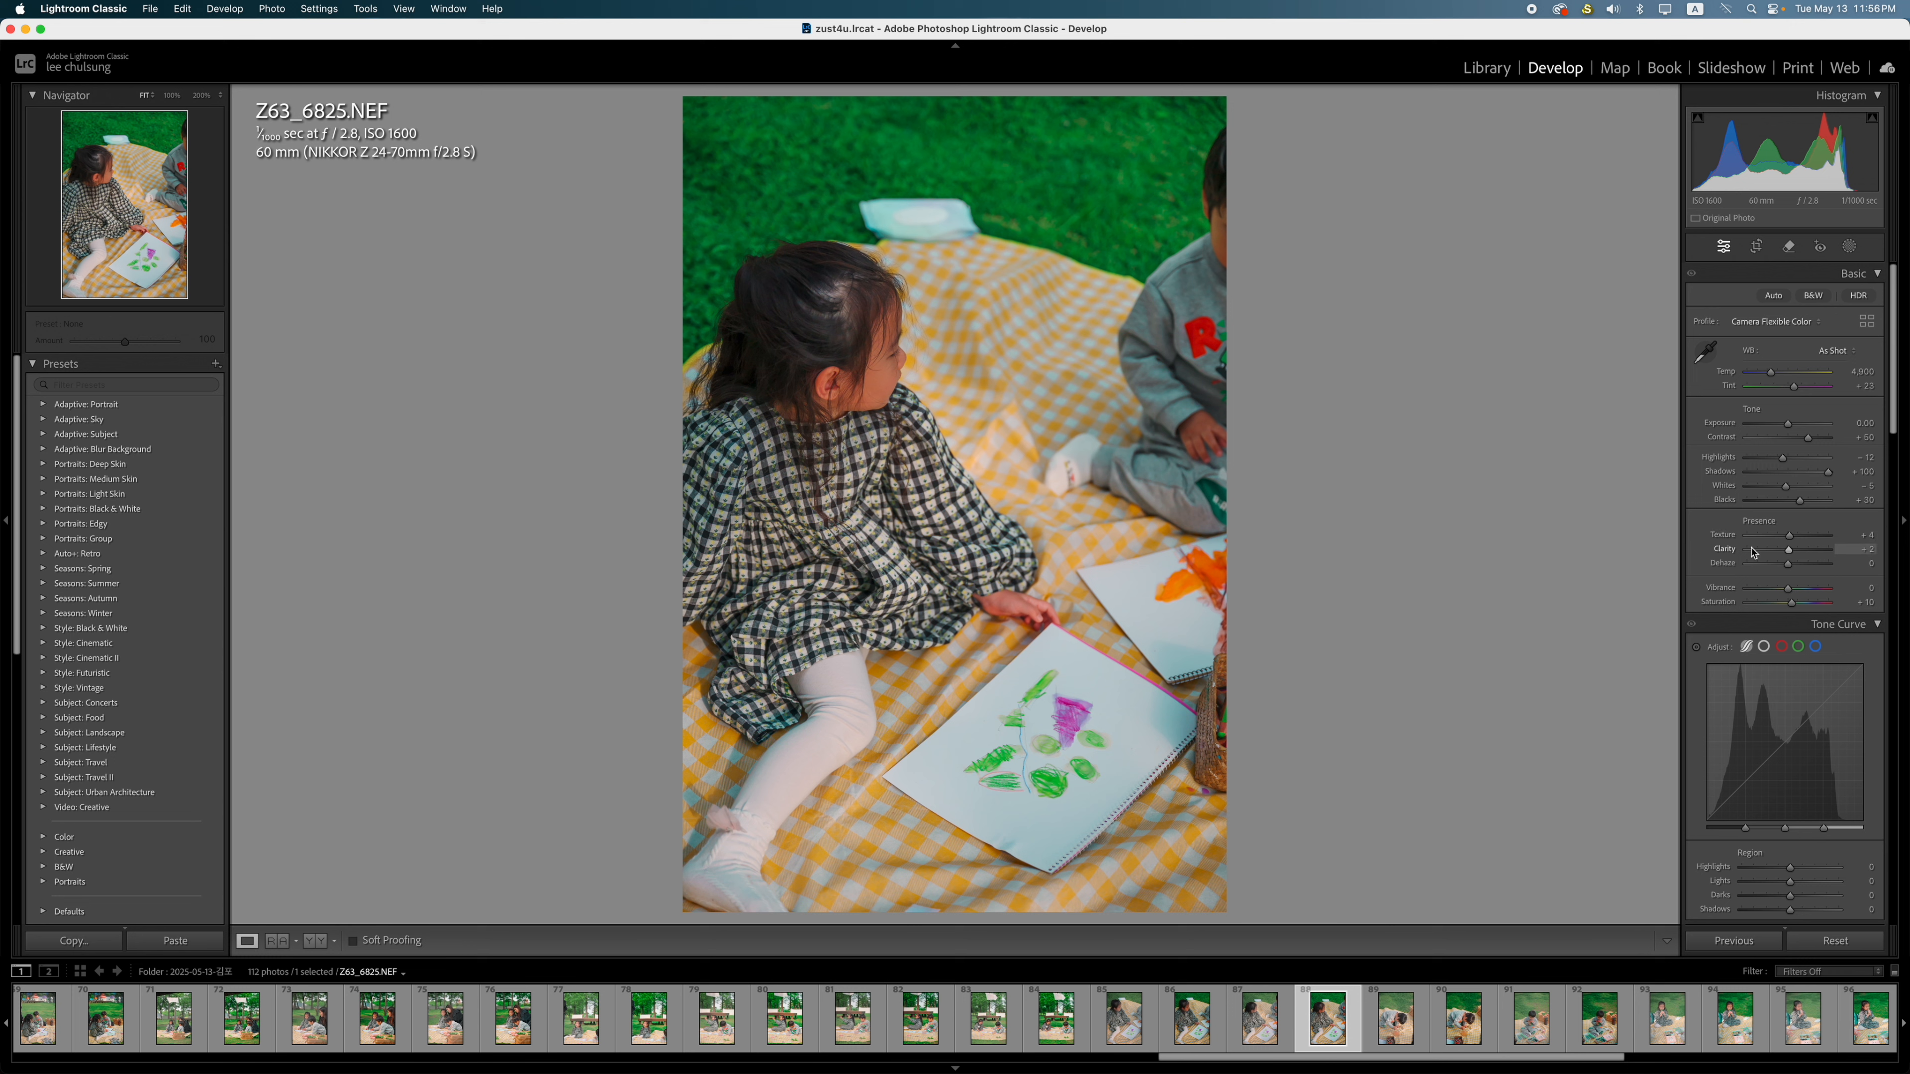
scroll(1705, 753, down, 10)
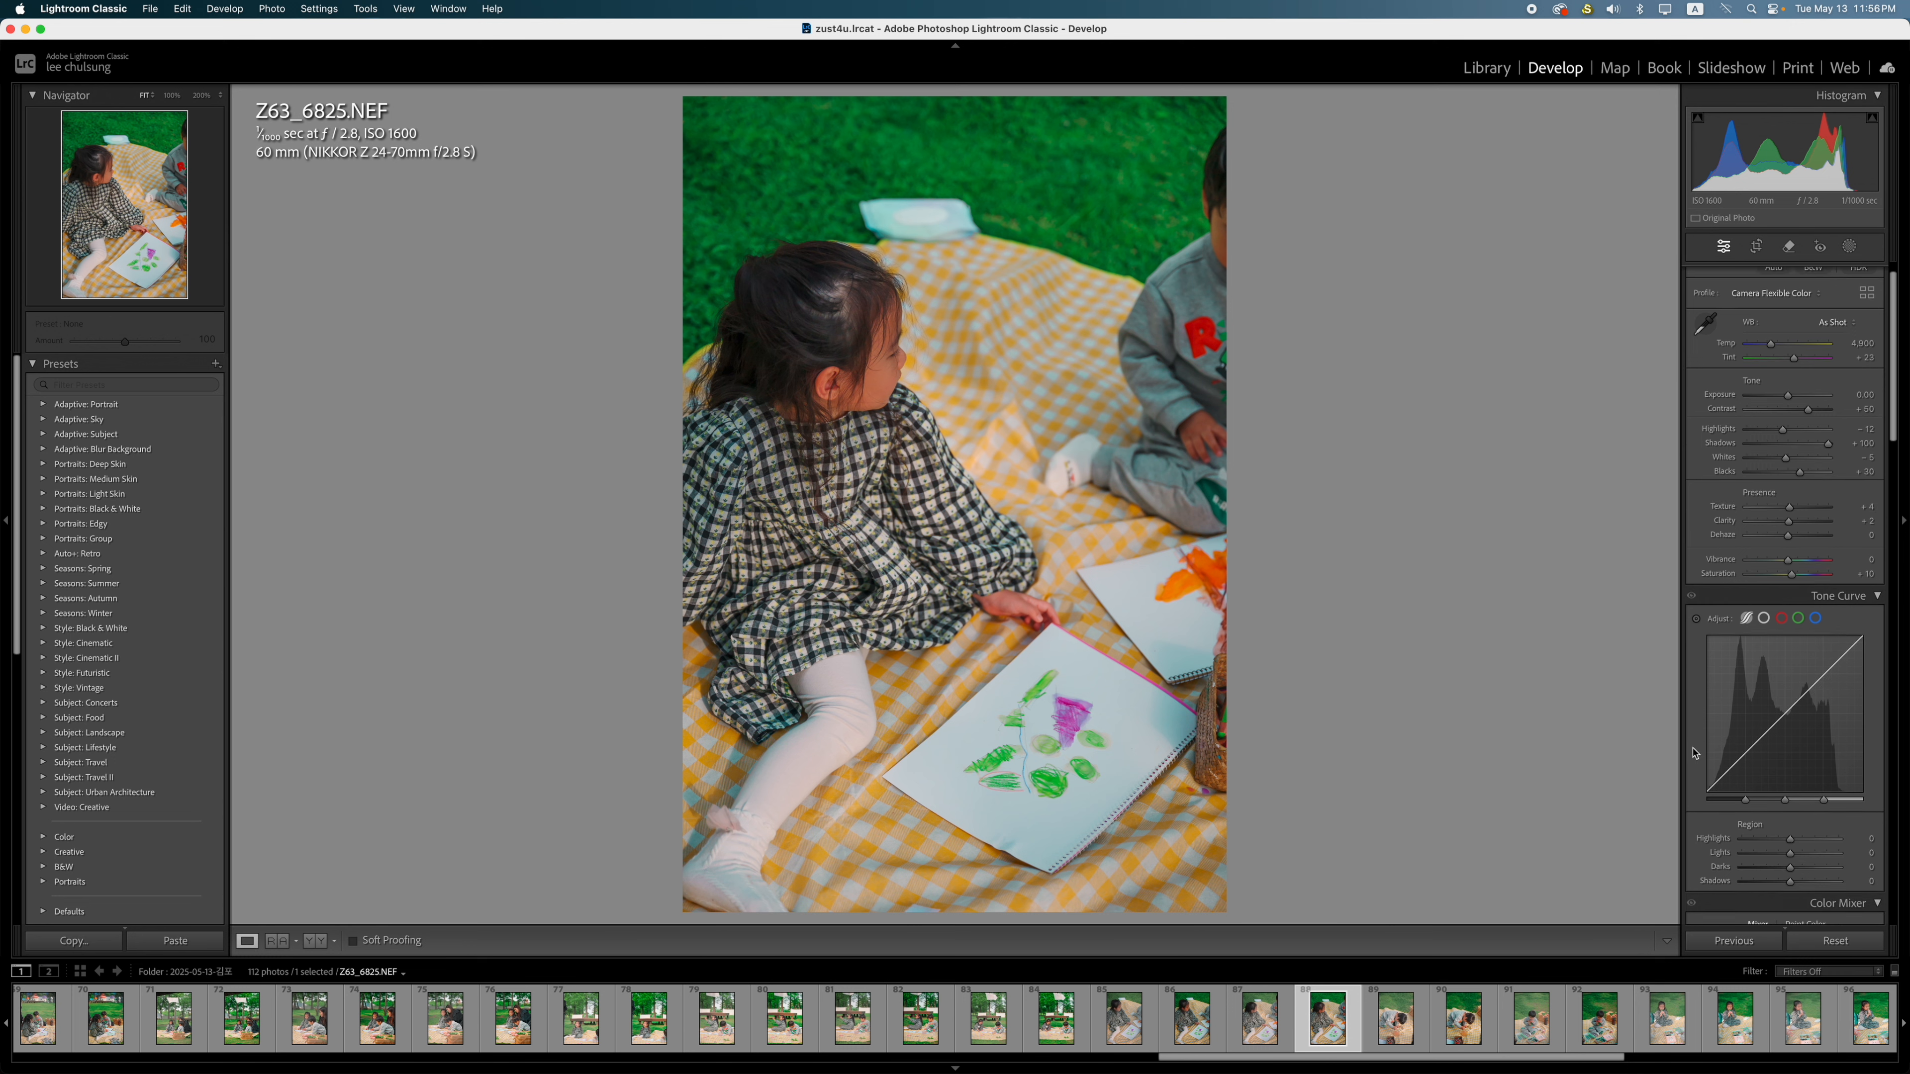
scroll(1694, 752, down, 5)
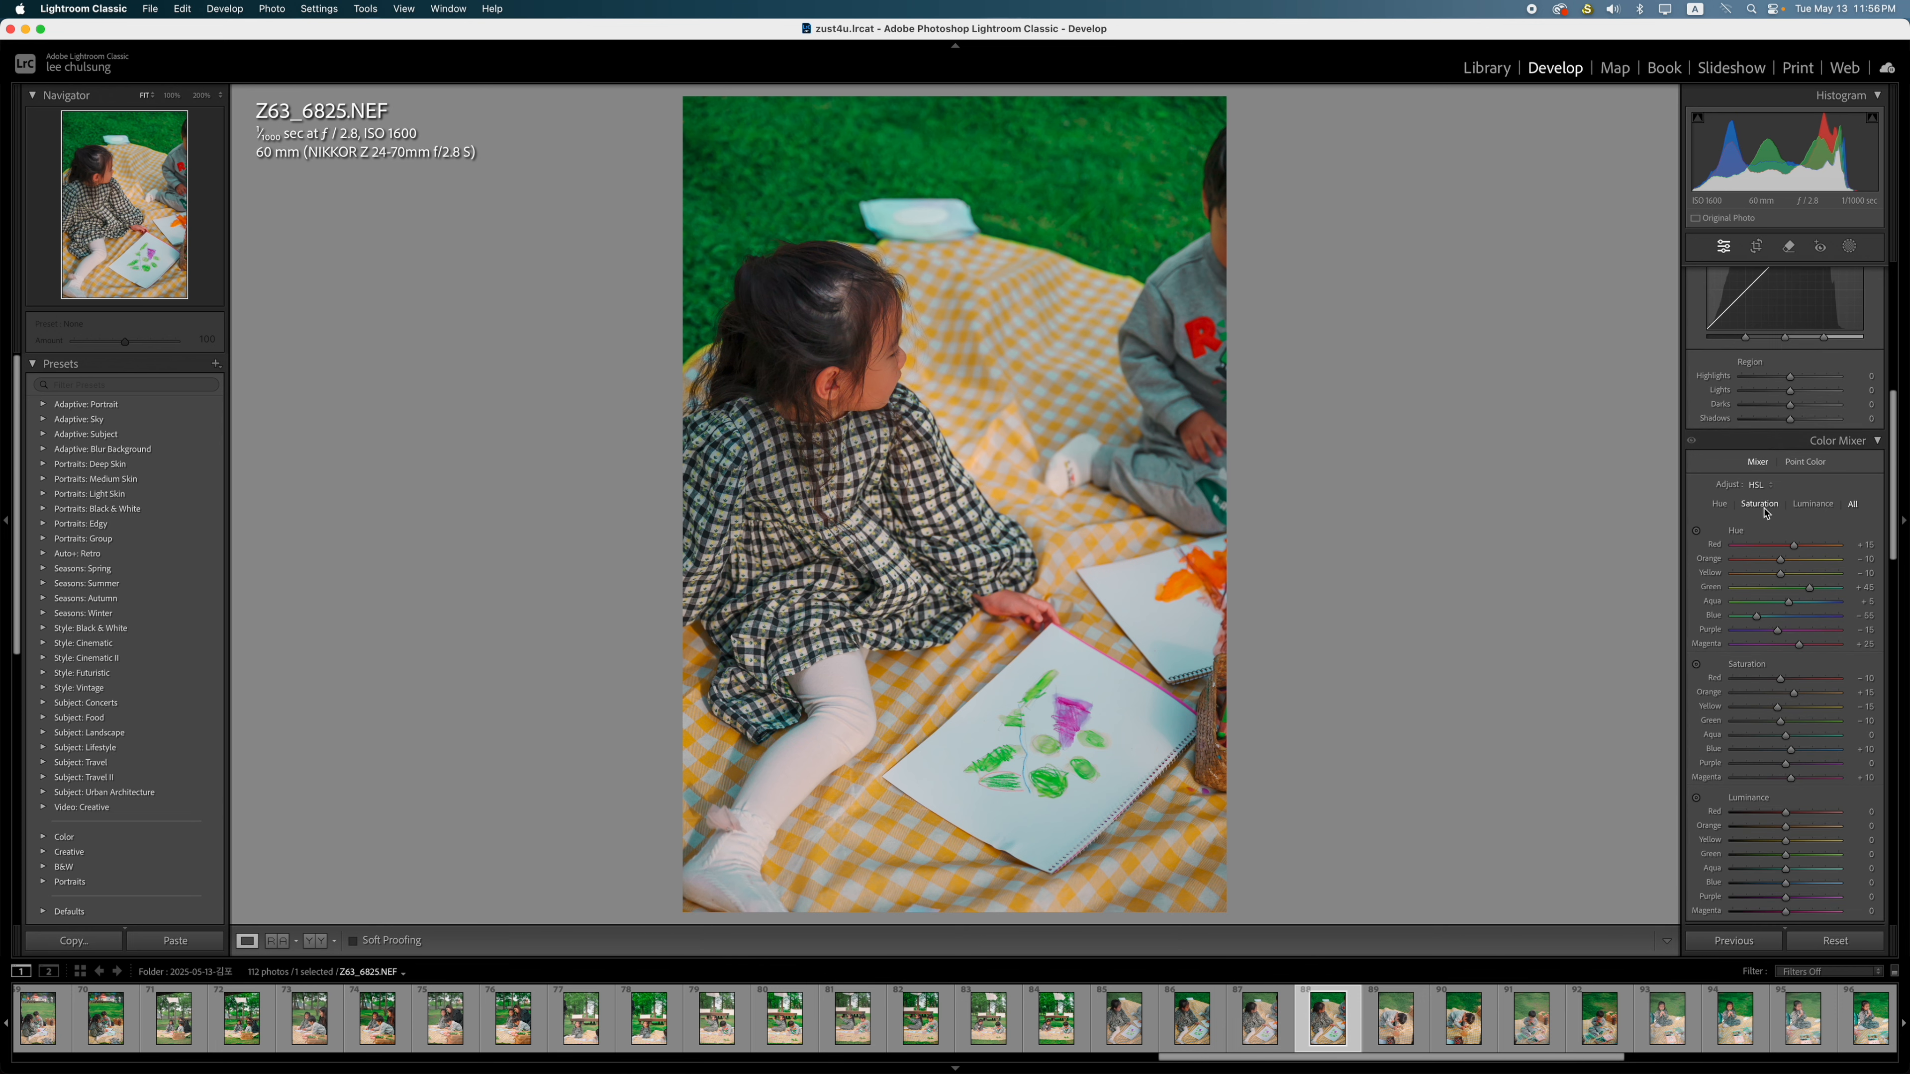
click(1765, 509)
click(1813, 506)
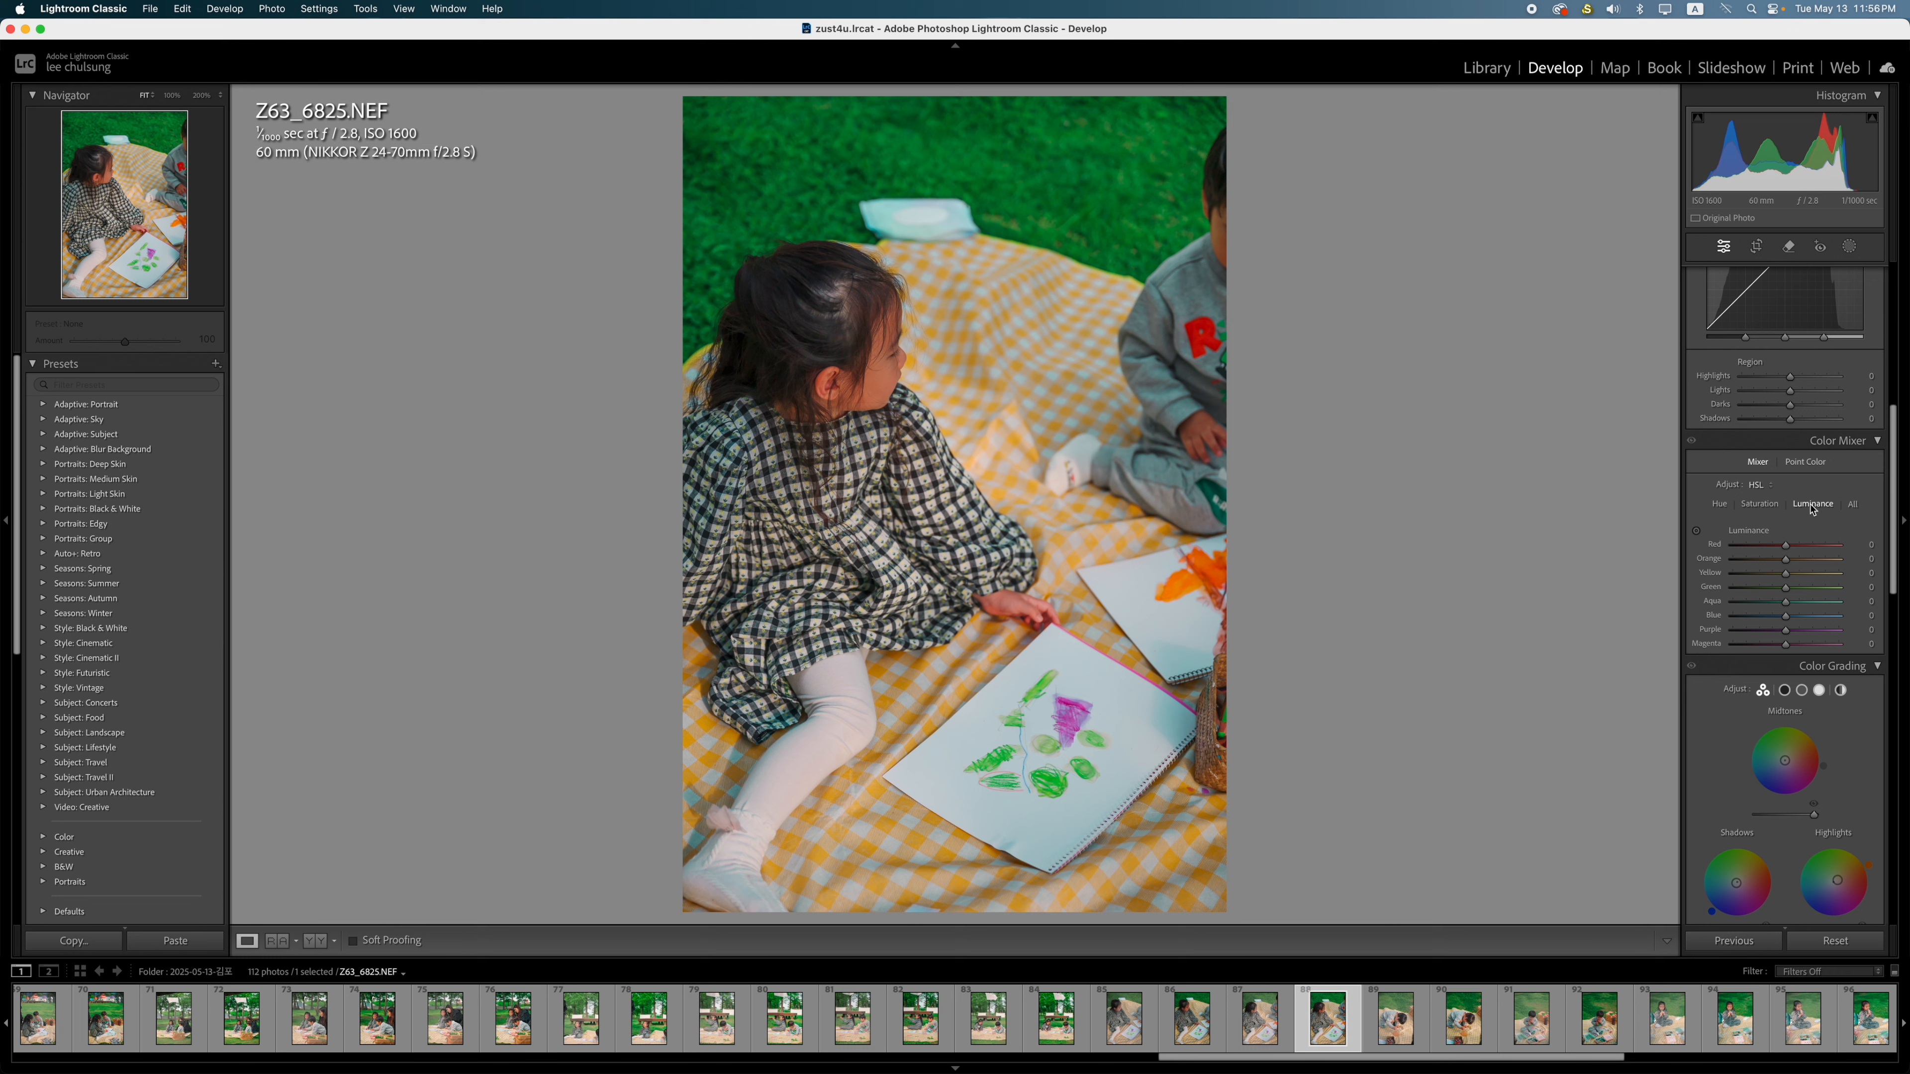
click(1720, 504)
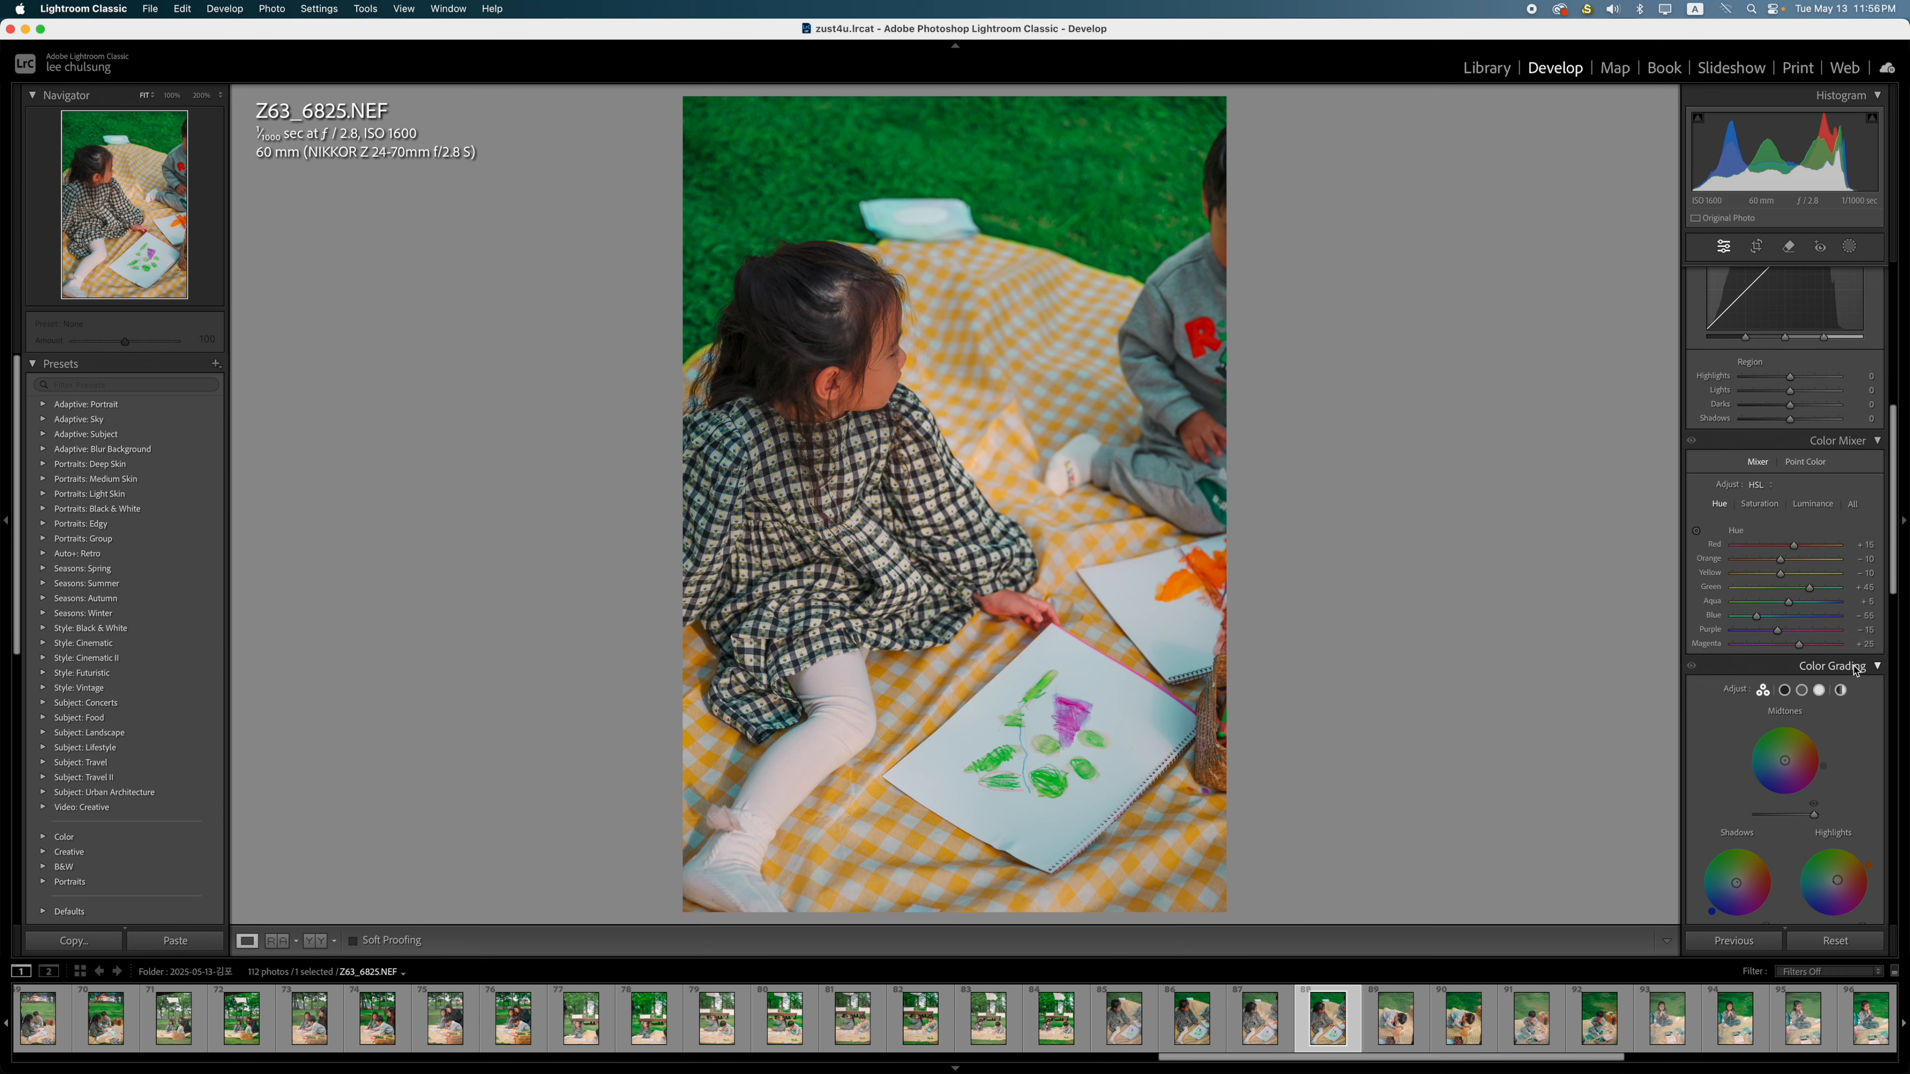
Examine the raw photo's Color Grading settings and compare Z63_6825.NEF with Z63_6825.JPG
scroll(1856, 666, down, 2)
scroll(1856, 671, down, 4)
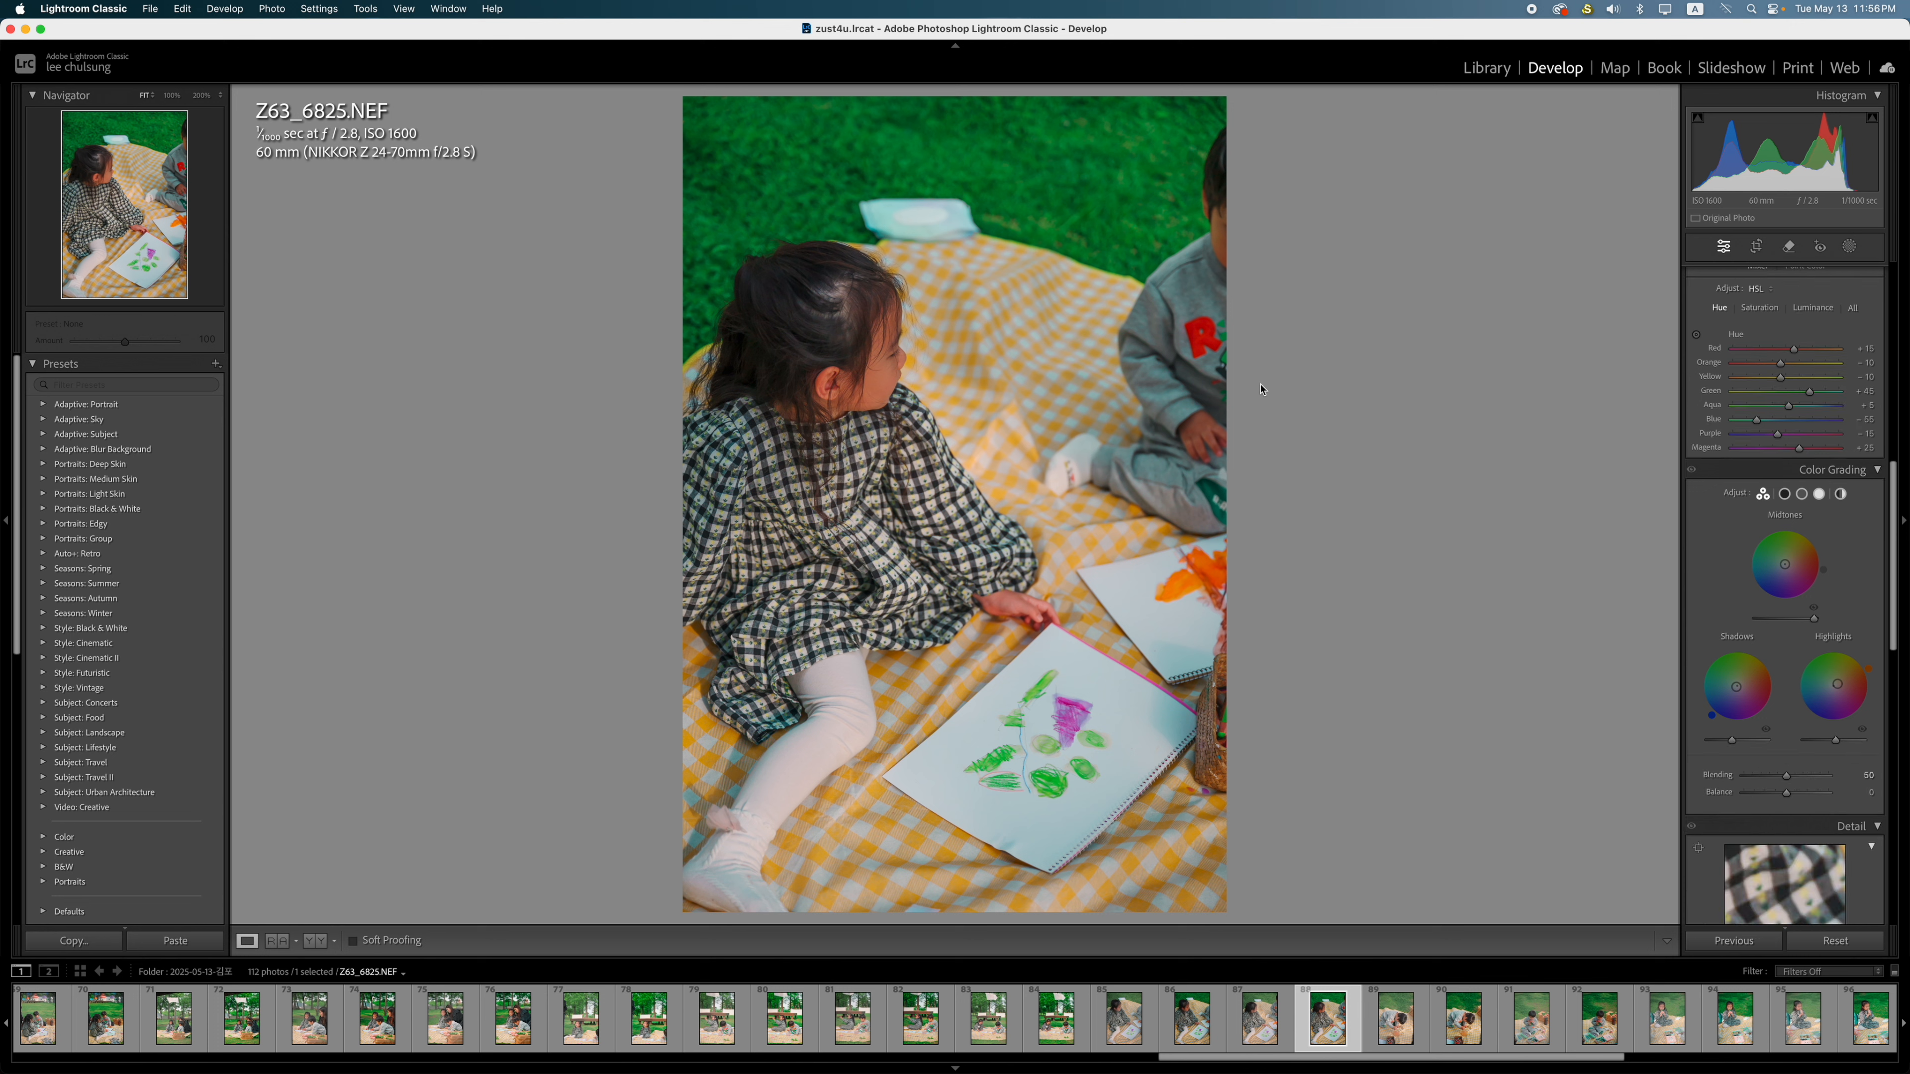
key(Left)
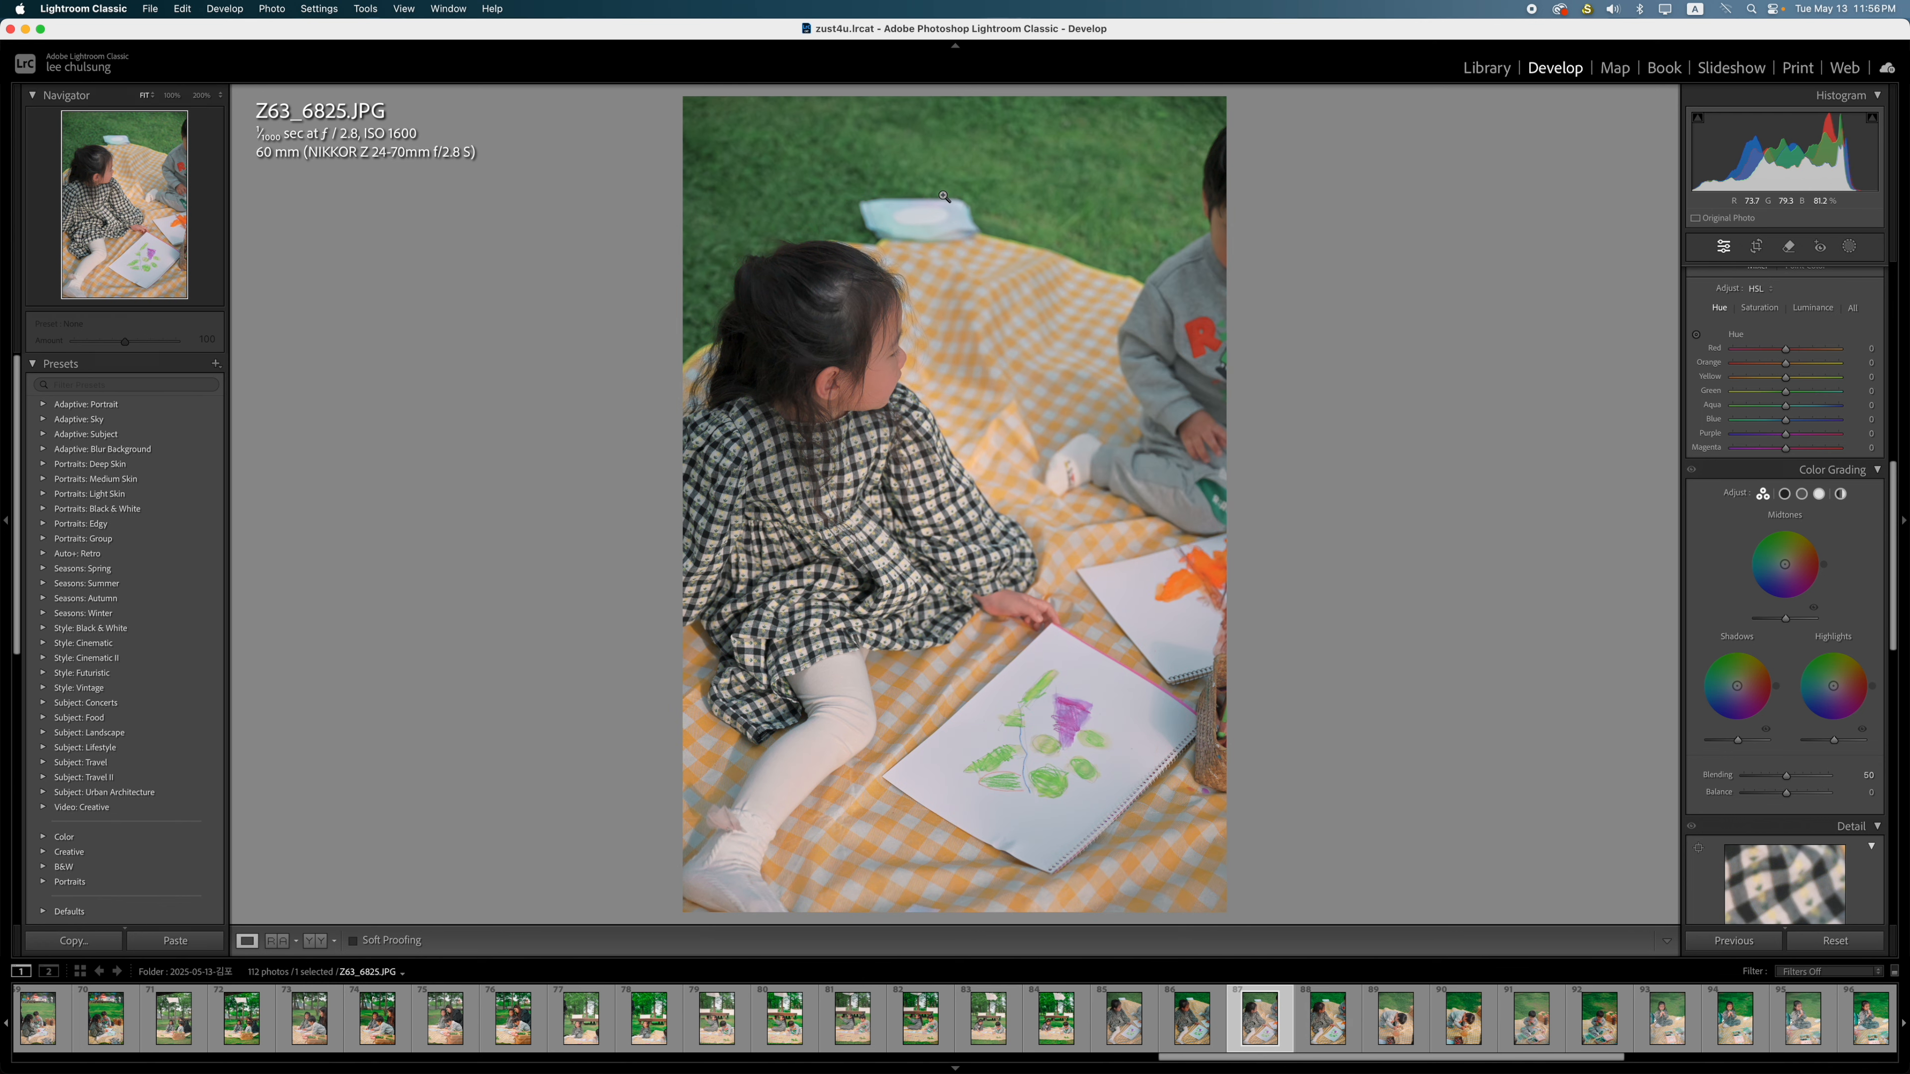
click(1329, 1037)
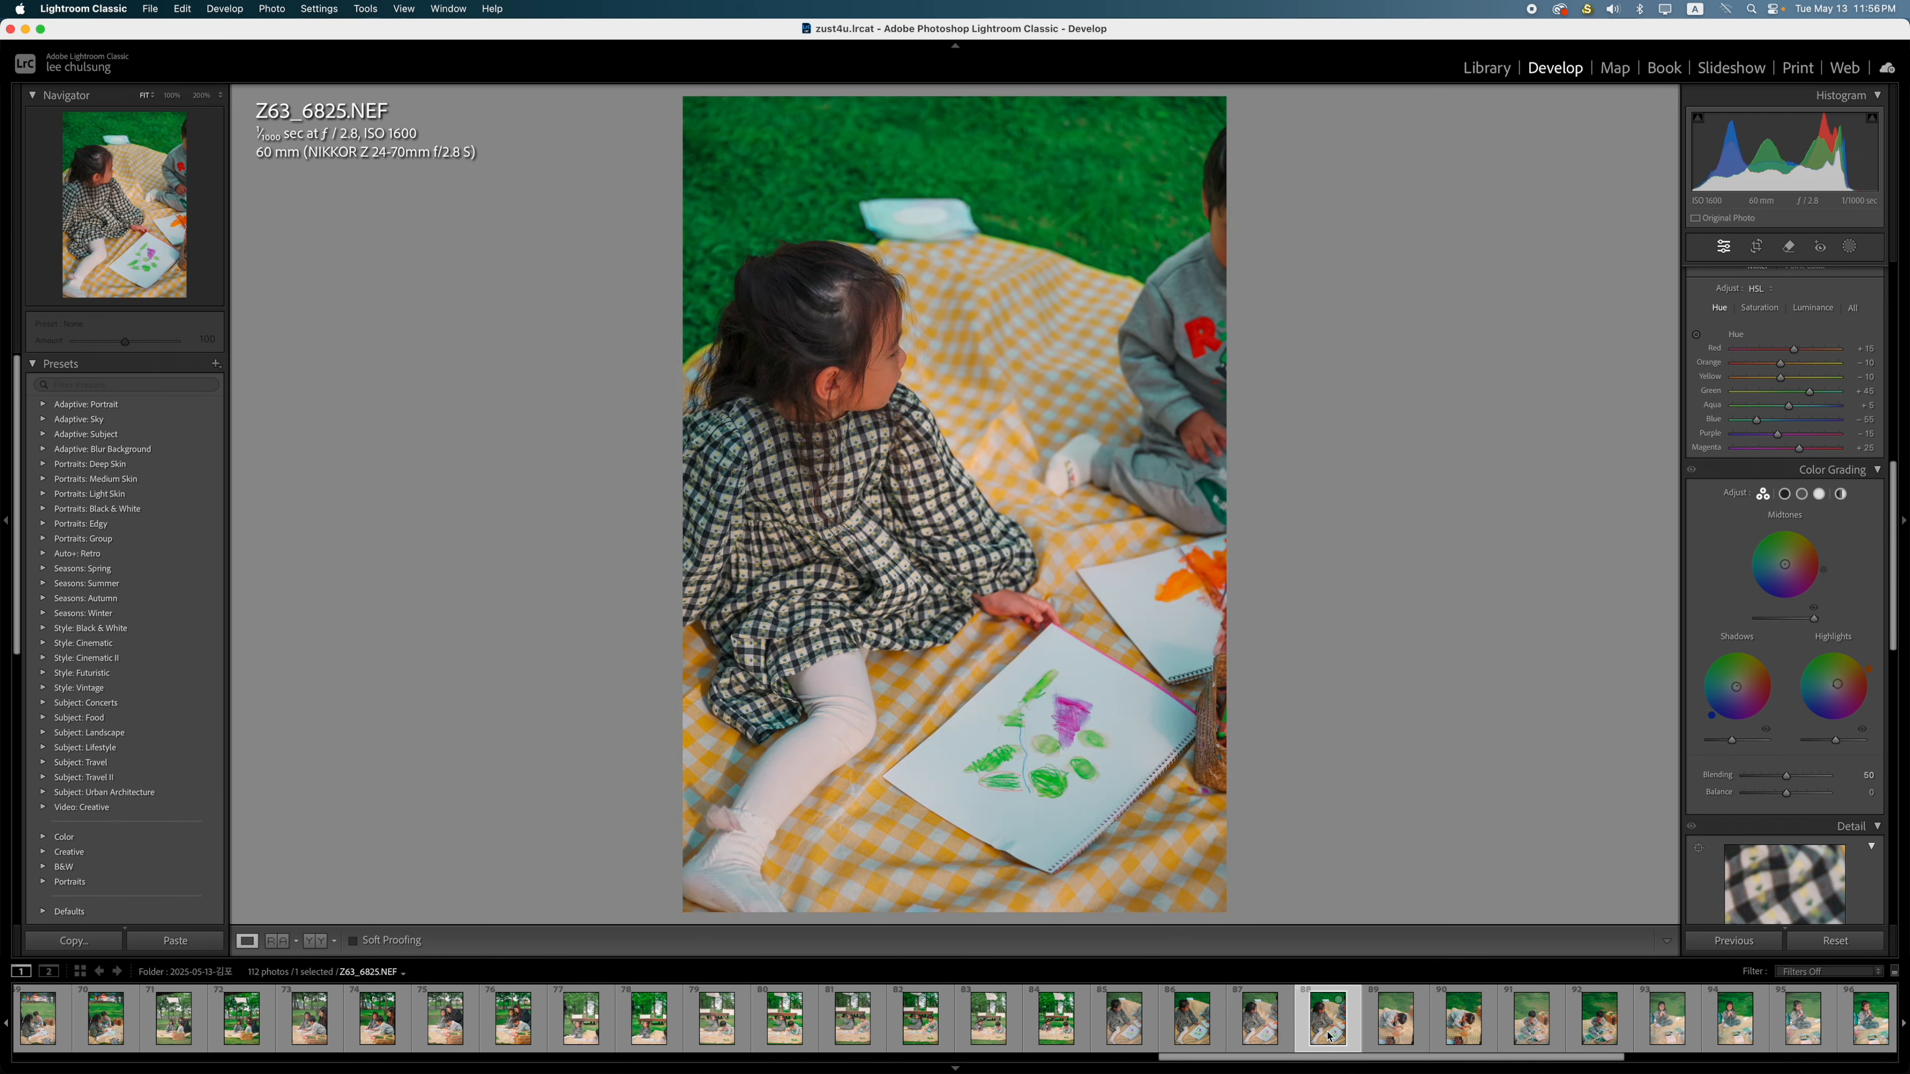
click(1262, 1031)
click(1325, 1031)
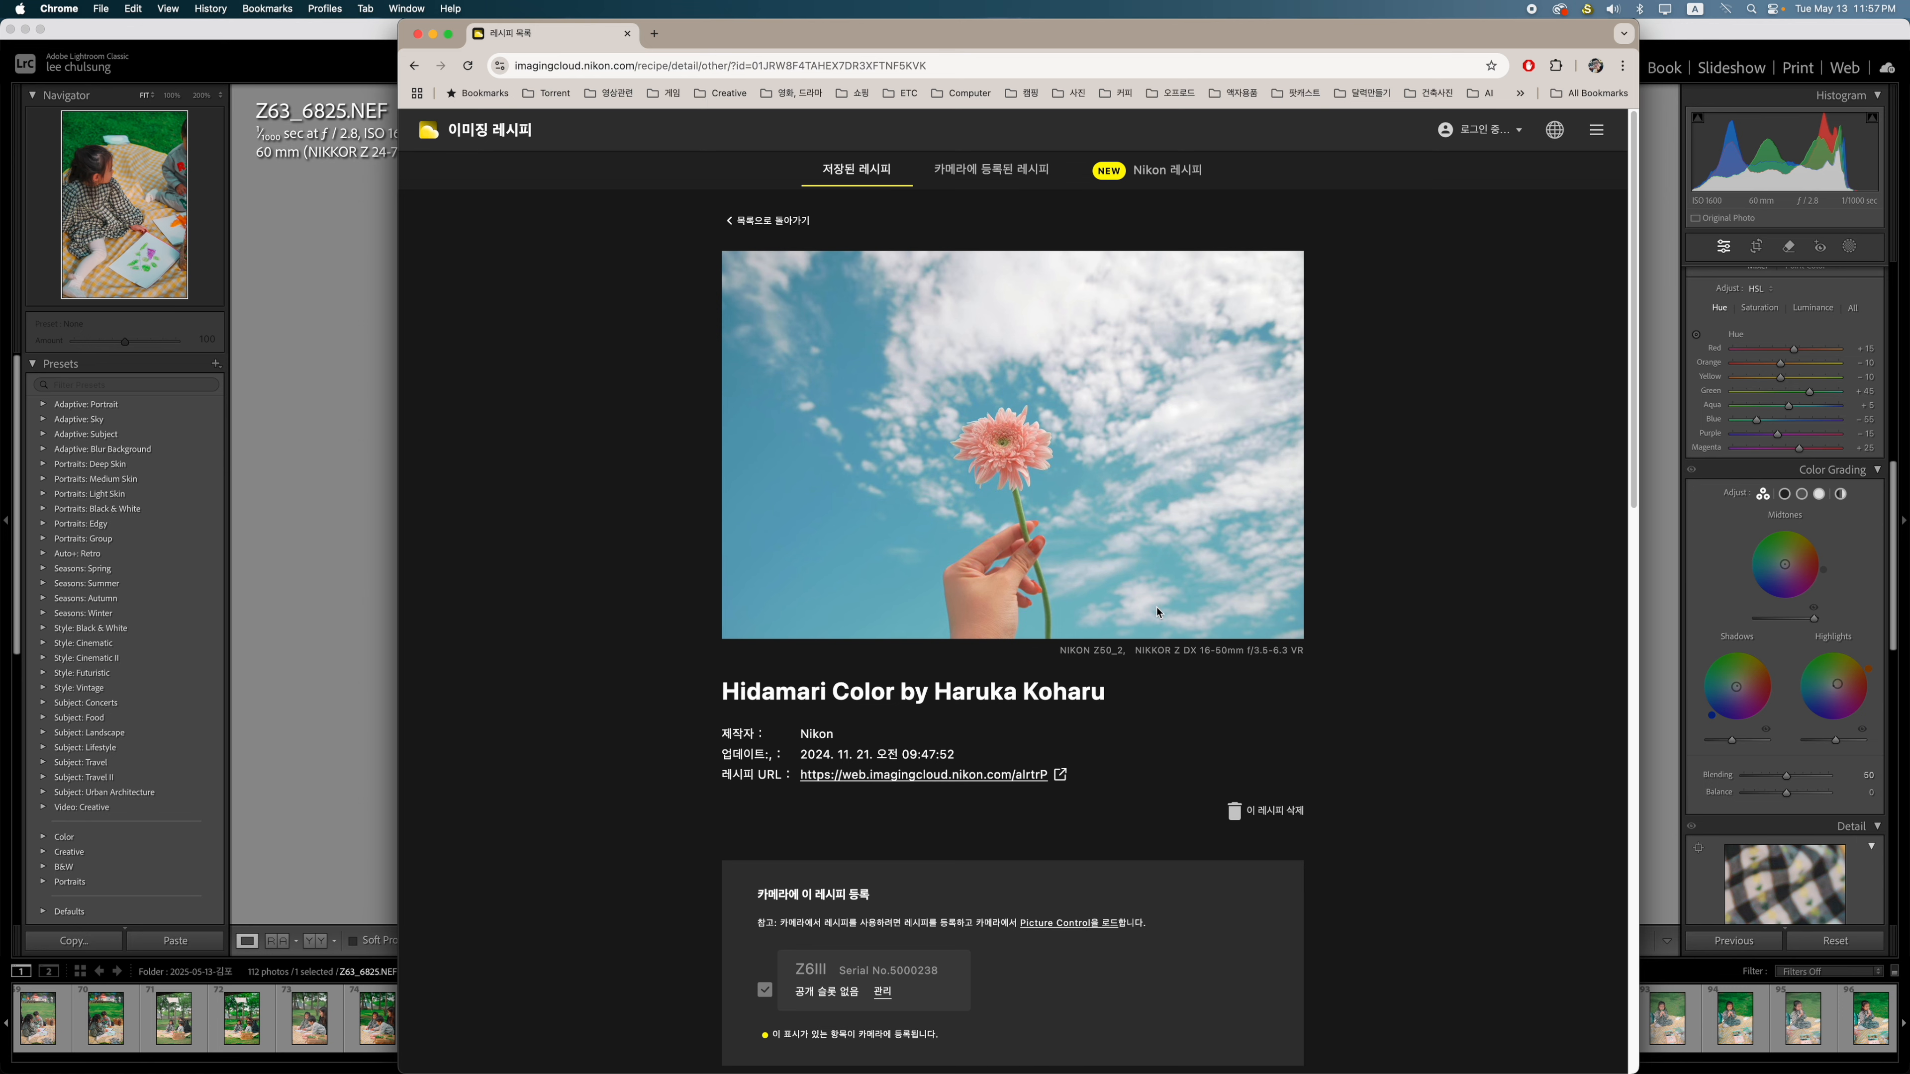
Return to Lightroom Classic and compare the raw photo's Basic and Tone Curve settings with those of its JPEG
key(super+Tab)
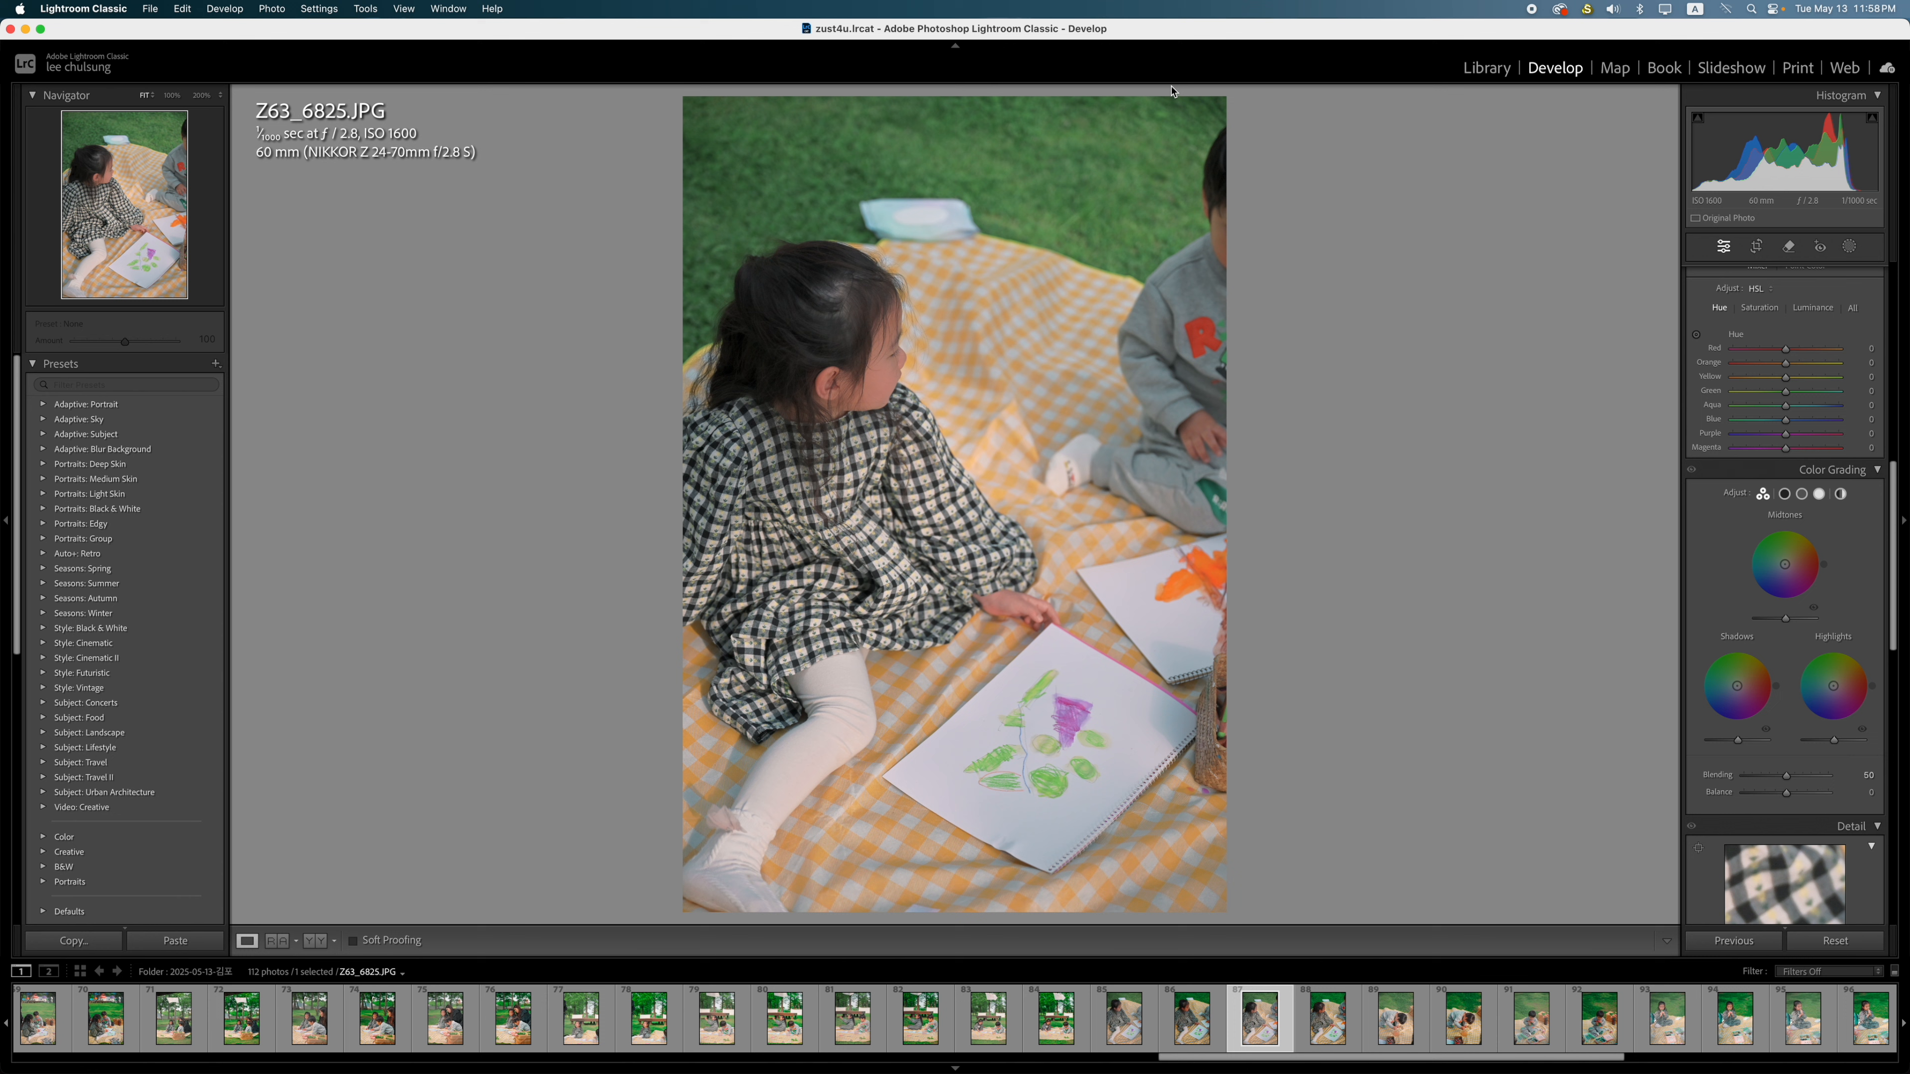
key(Right)
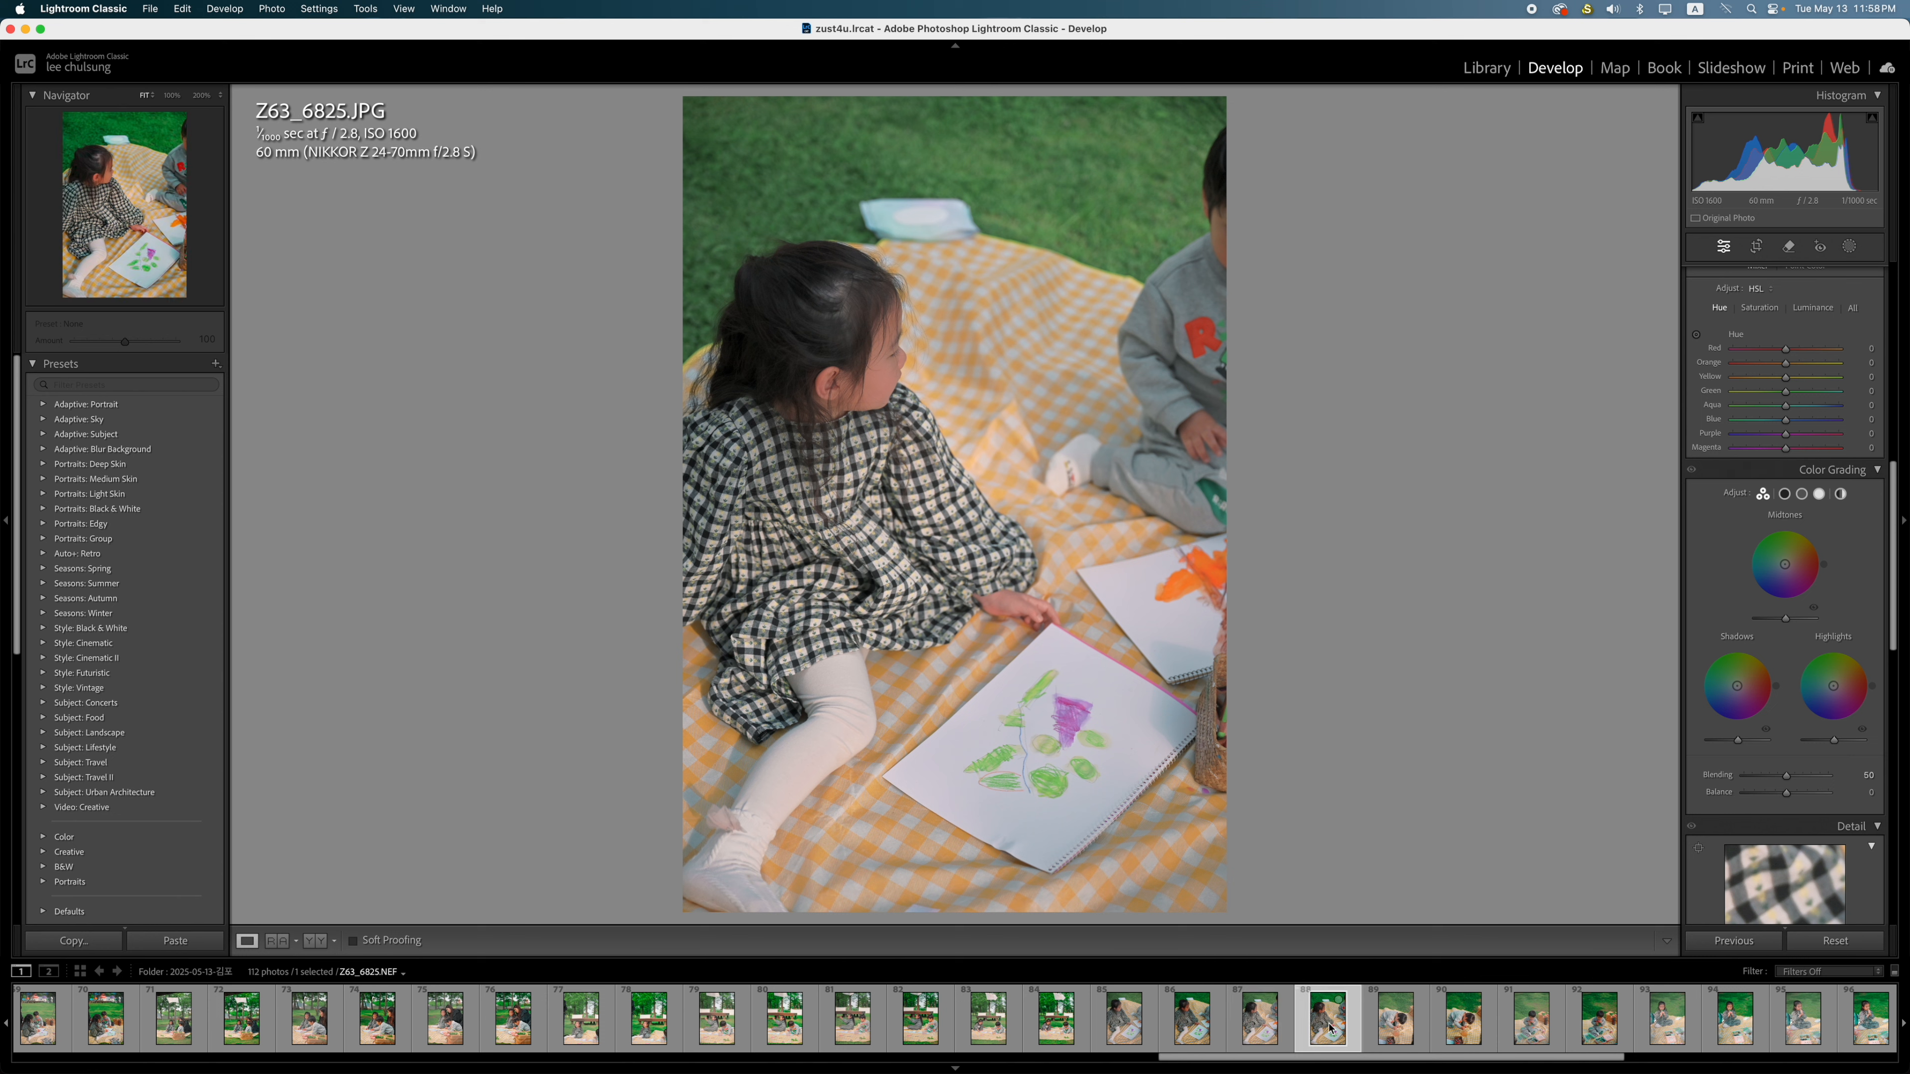
scroll(1853, 514, up, 5)
scroll(1853, 514, up, 4)
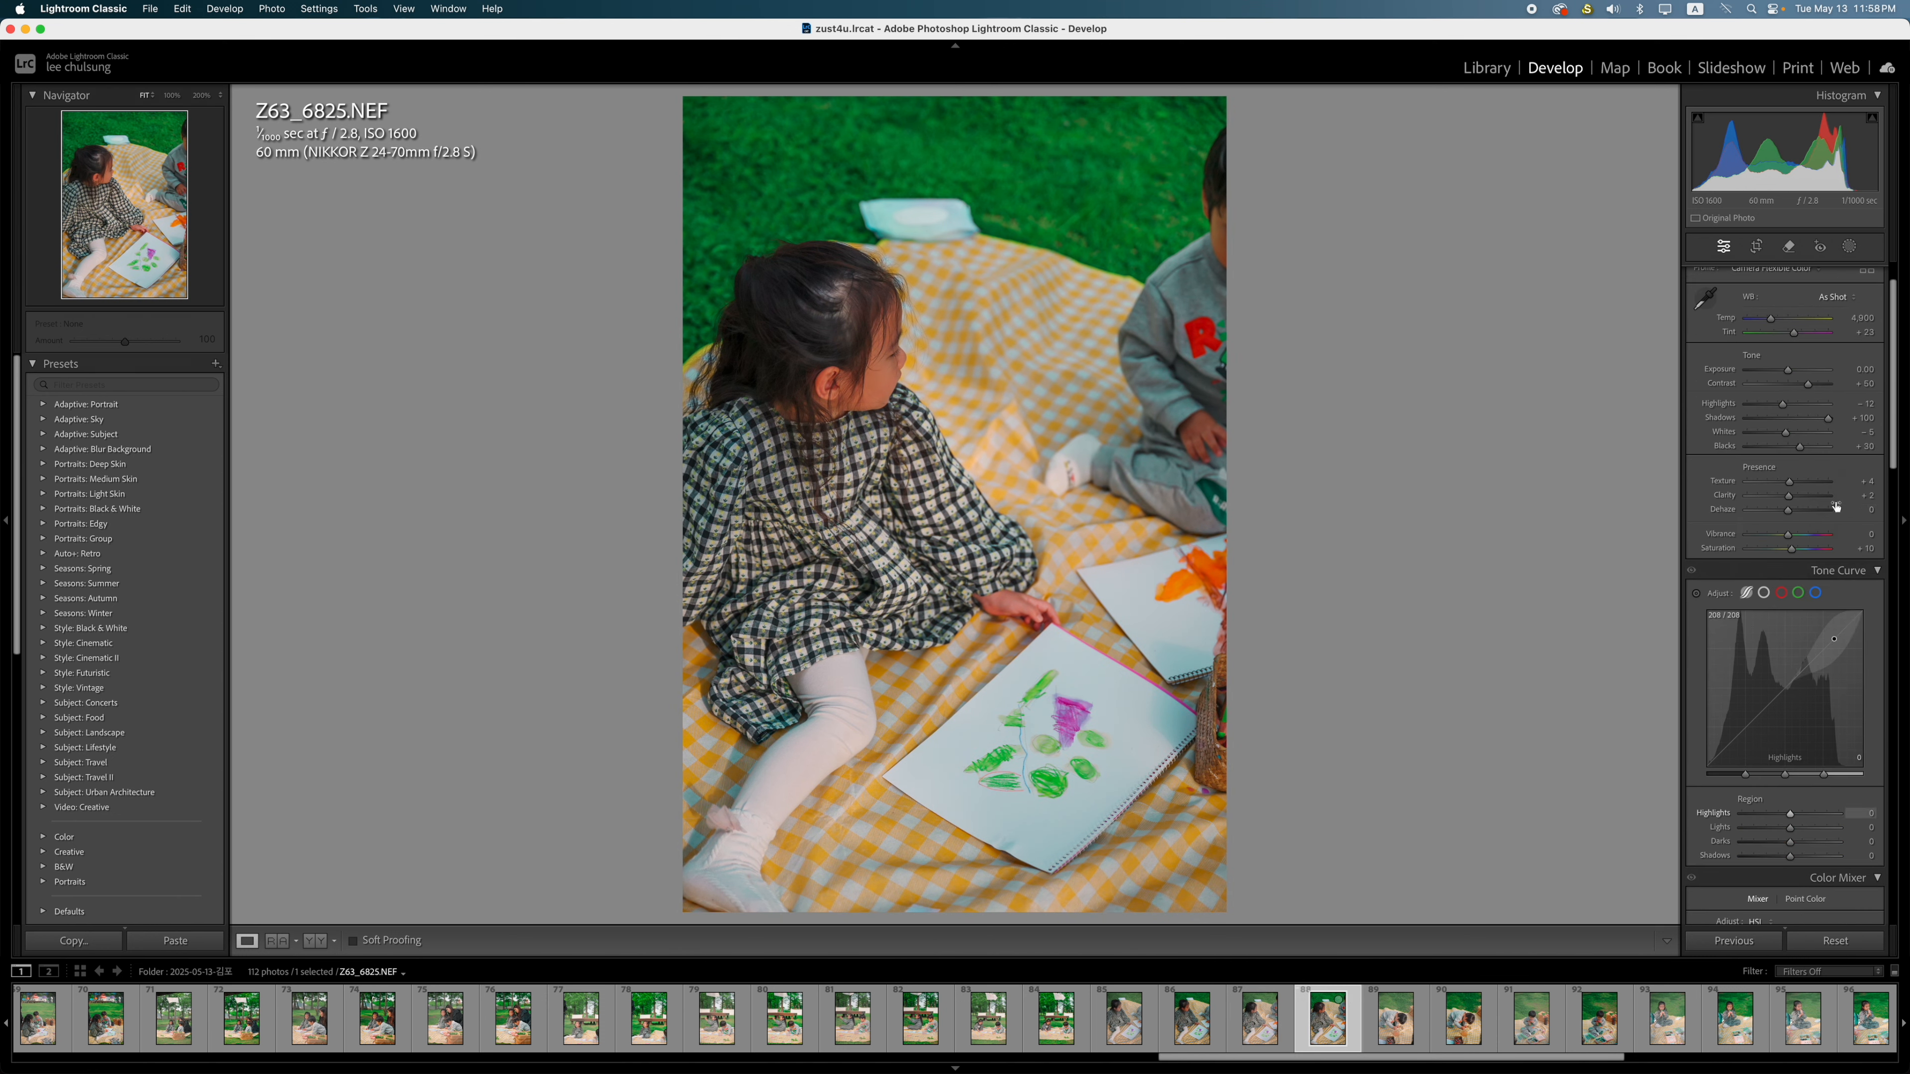
click(1256, 1035)
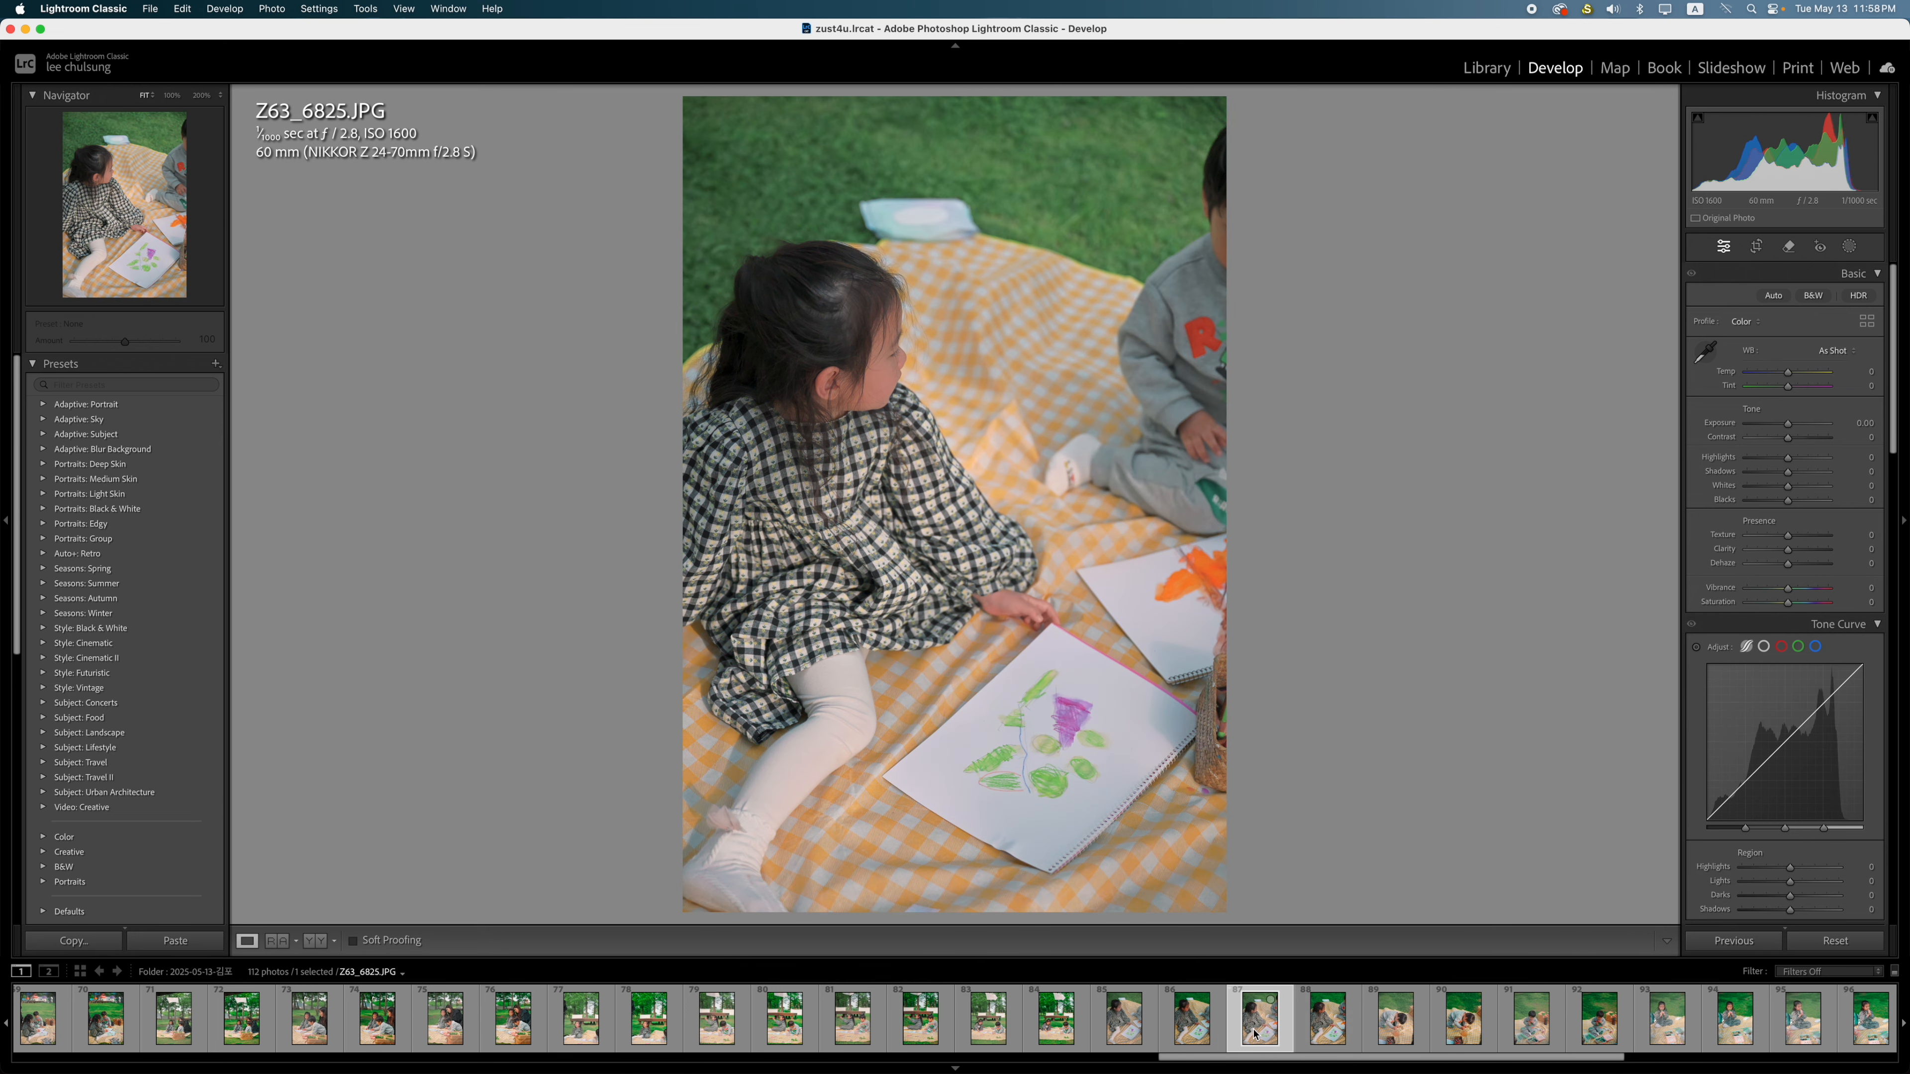
click(1327, 1025)
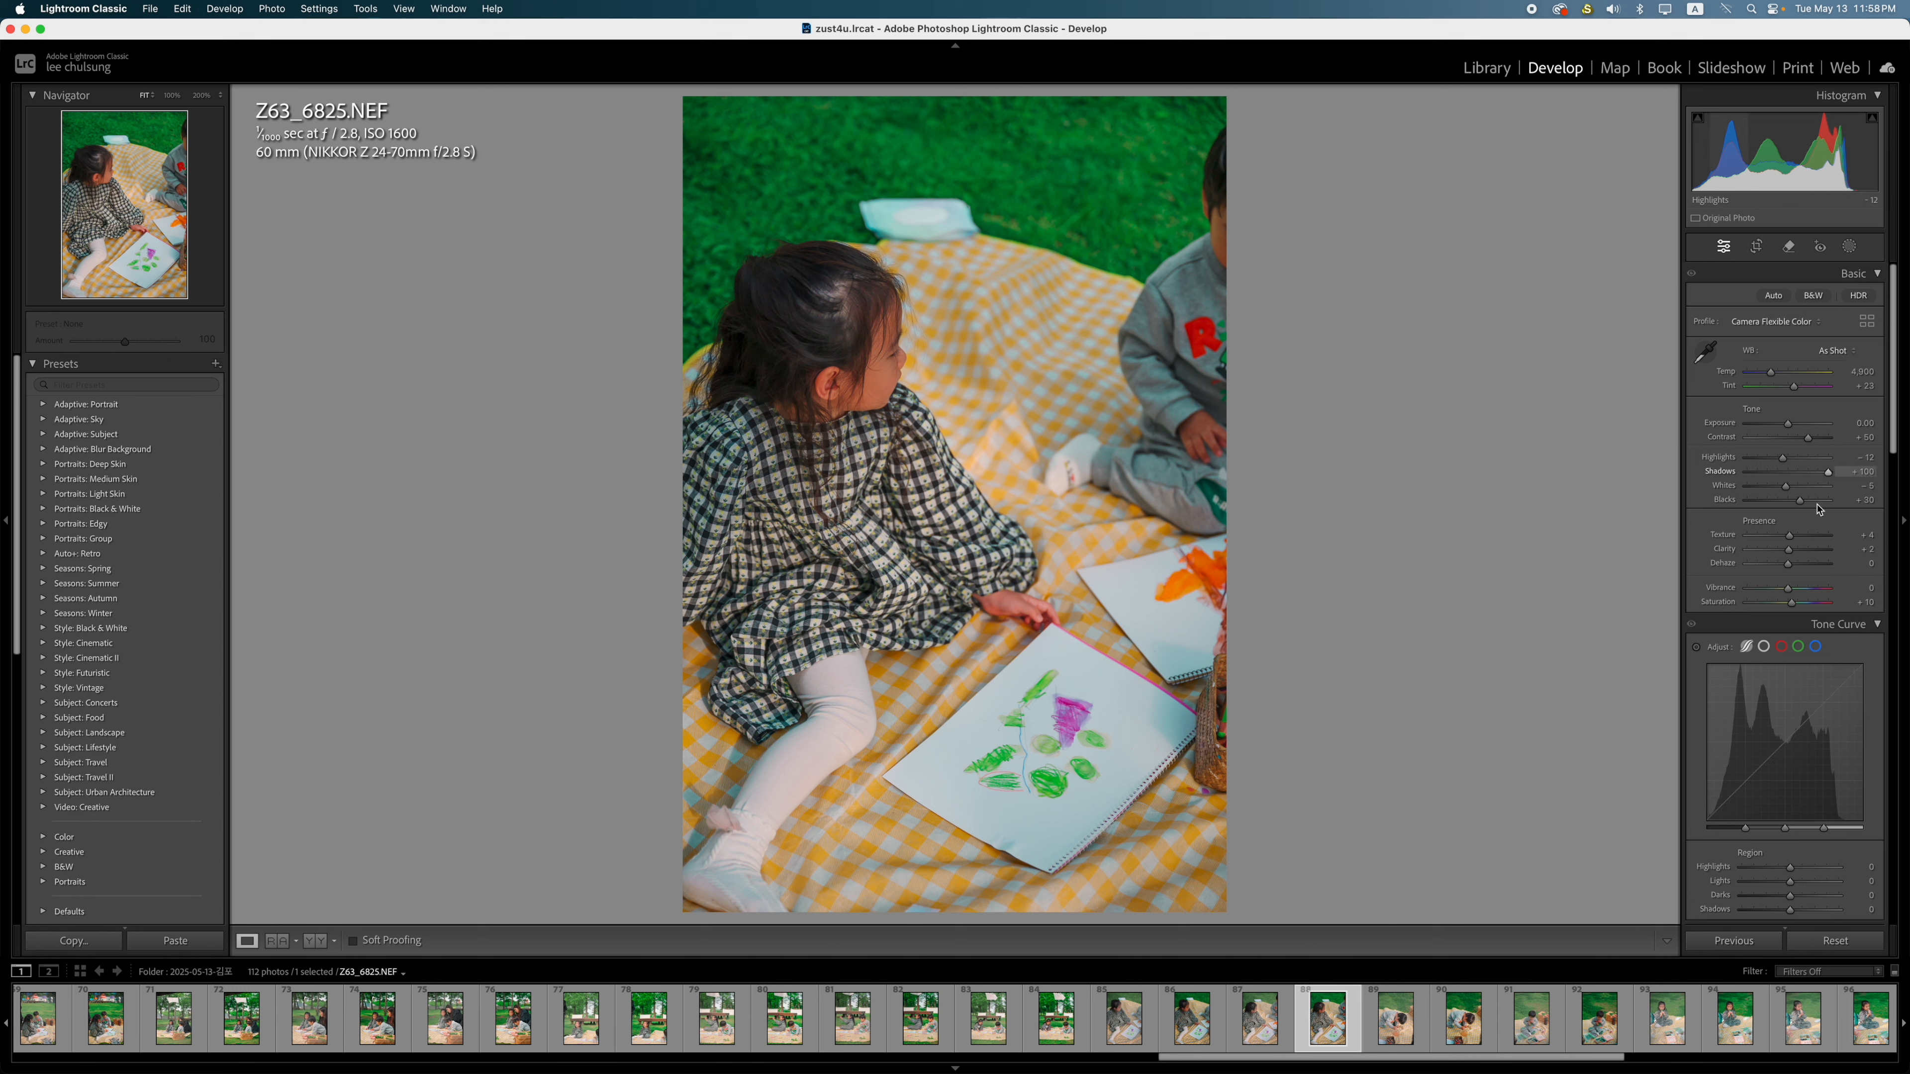
Adjust the raw photo's Basic settings to Exposure +0.65, Shadows +94, Texture -38 and Clarity +11, and lower its Contrast
click(1790, 539)
drag(1793, 541, 1760, 538)
drag(1804, 438, 1829, 479)
drag(1759, 536, 1794, 549)
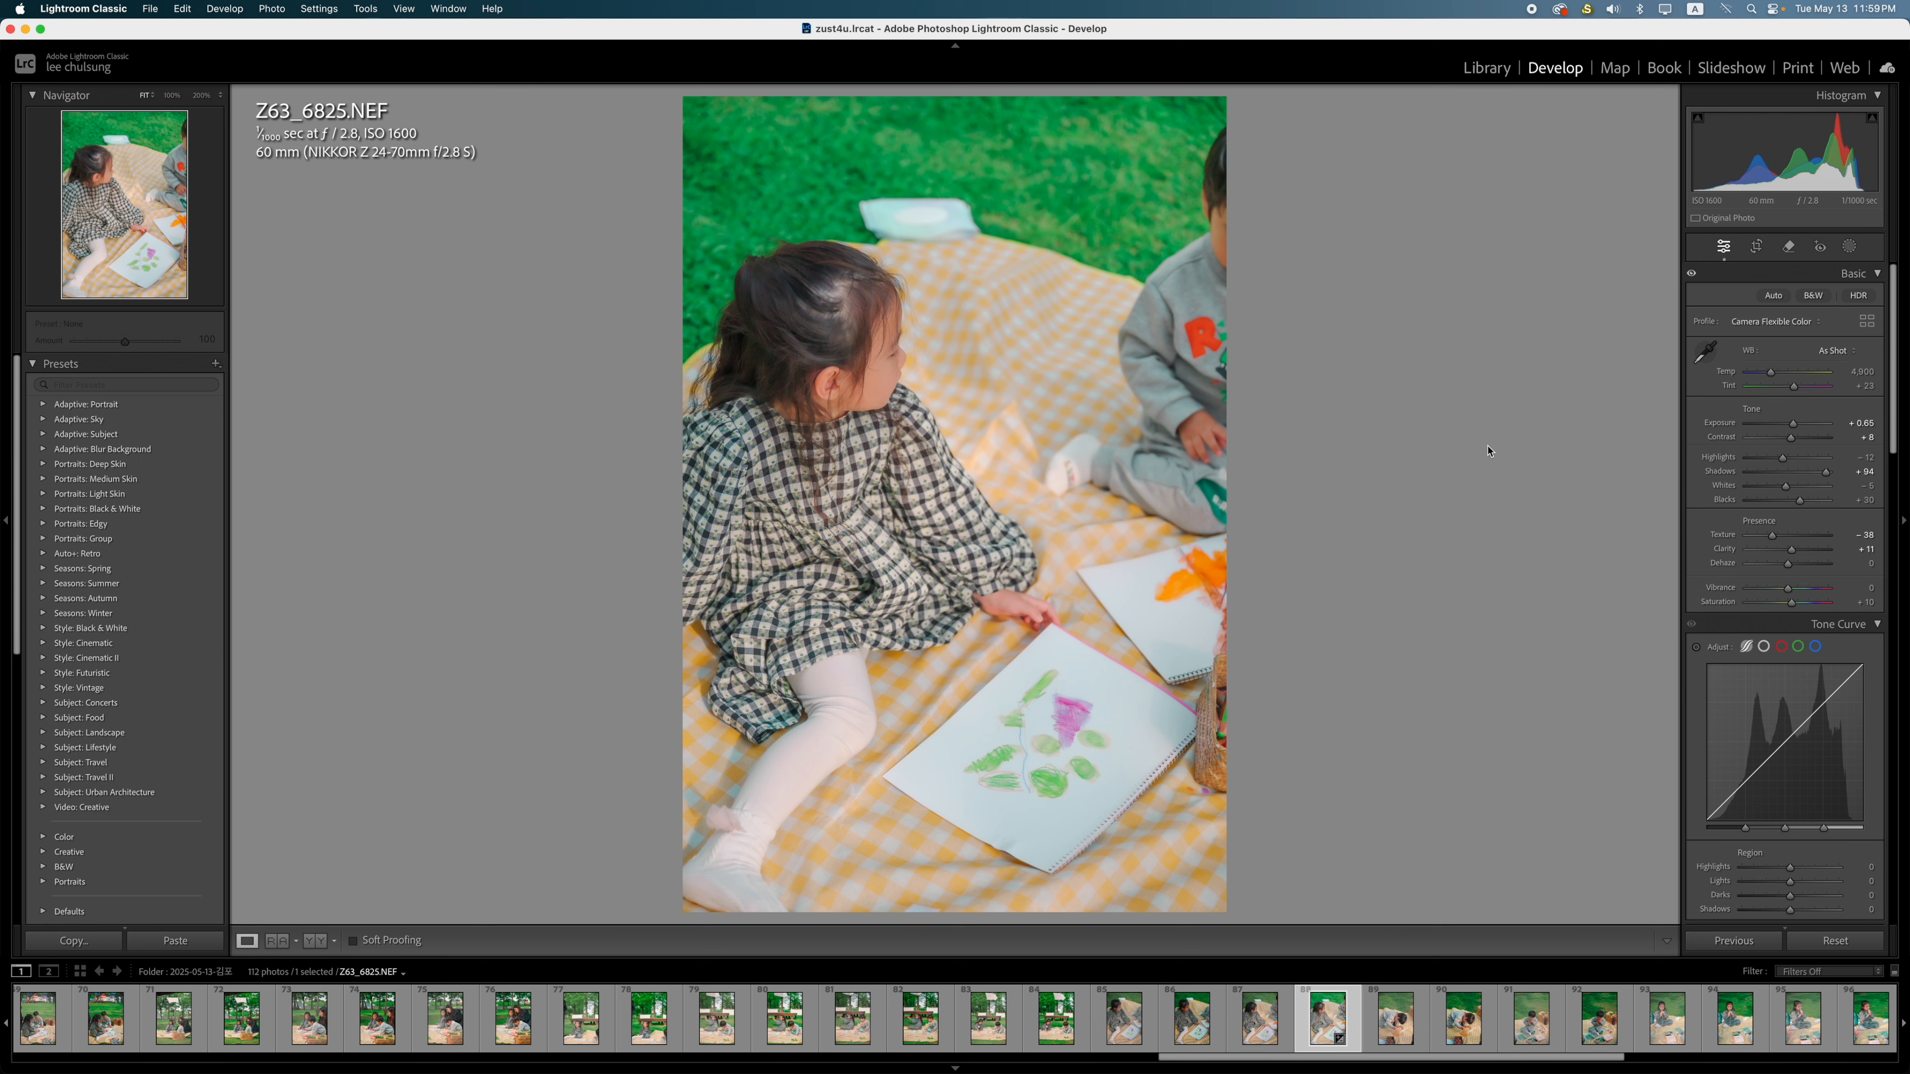
Switch to NX Studio and select Recorded Value(Hidamari_Haruka) as the Picture Control for Z63_6825.NEF
key(super+Tab)
key(super+Tab)
key(super+Tab)
key(super+Tab)
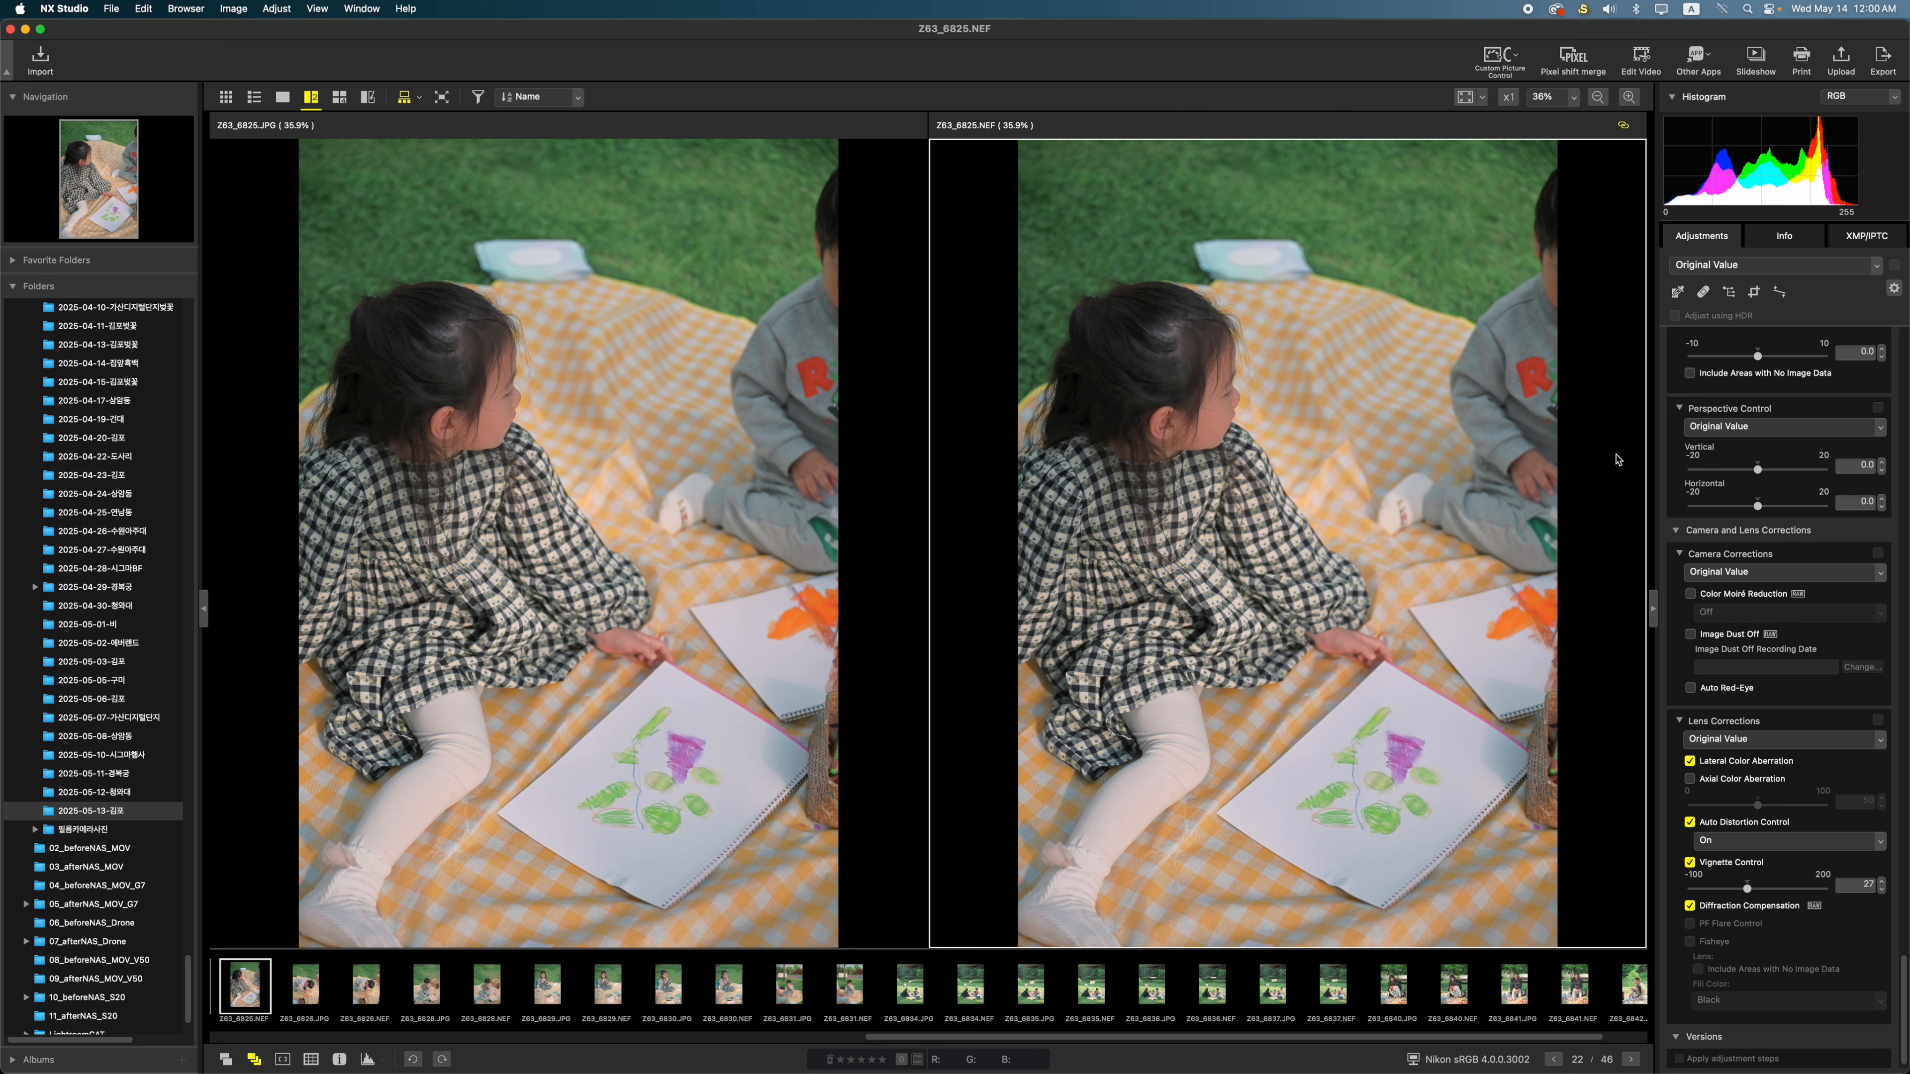
scroll(1796, 385, up, 15)
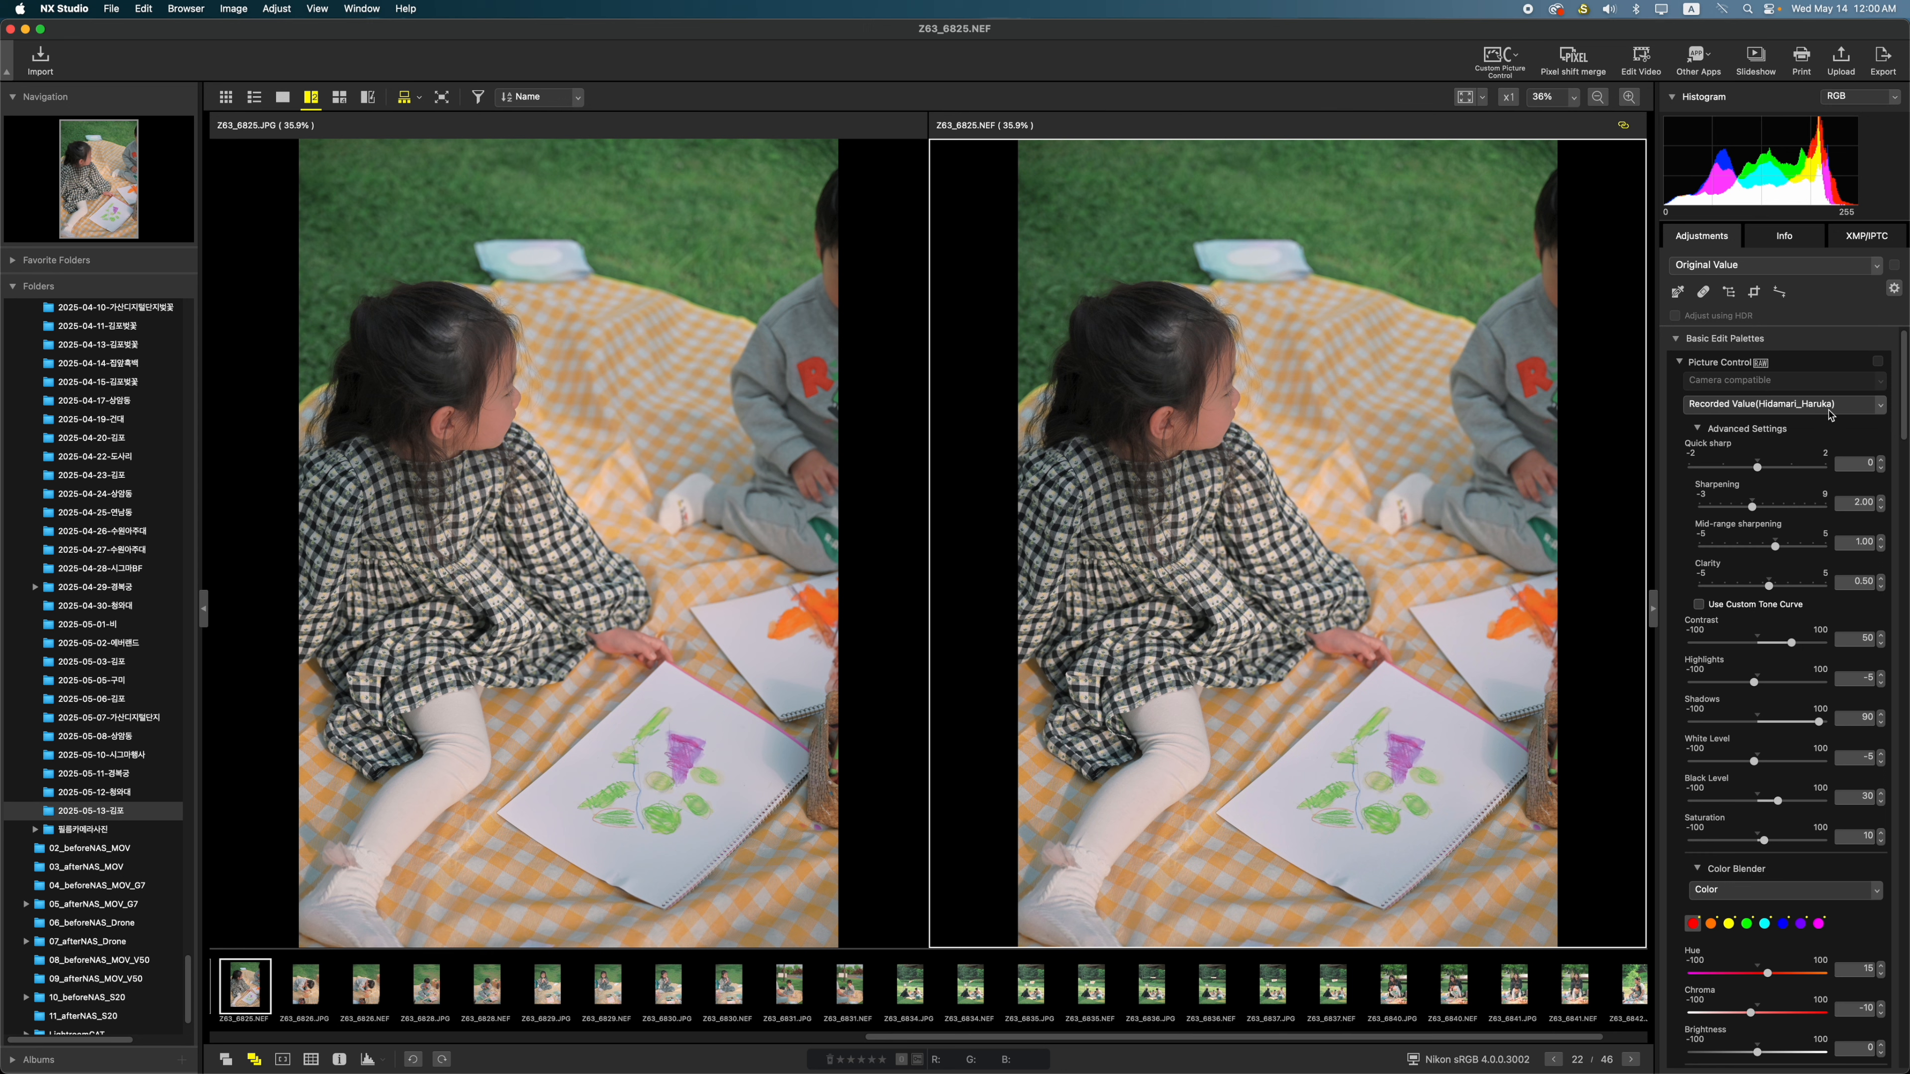
click(1886, 411)
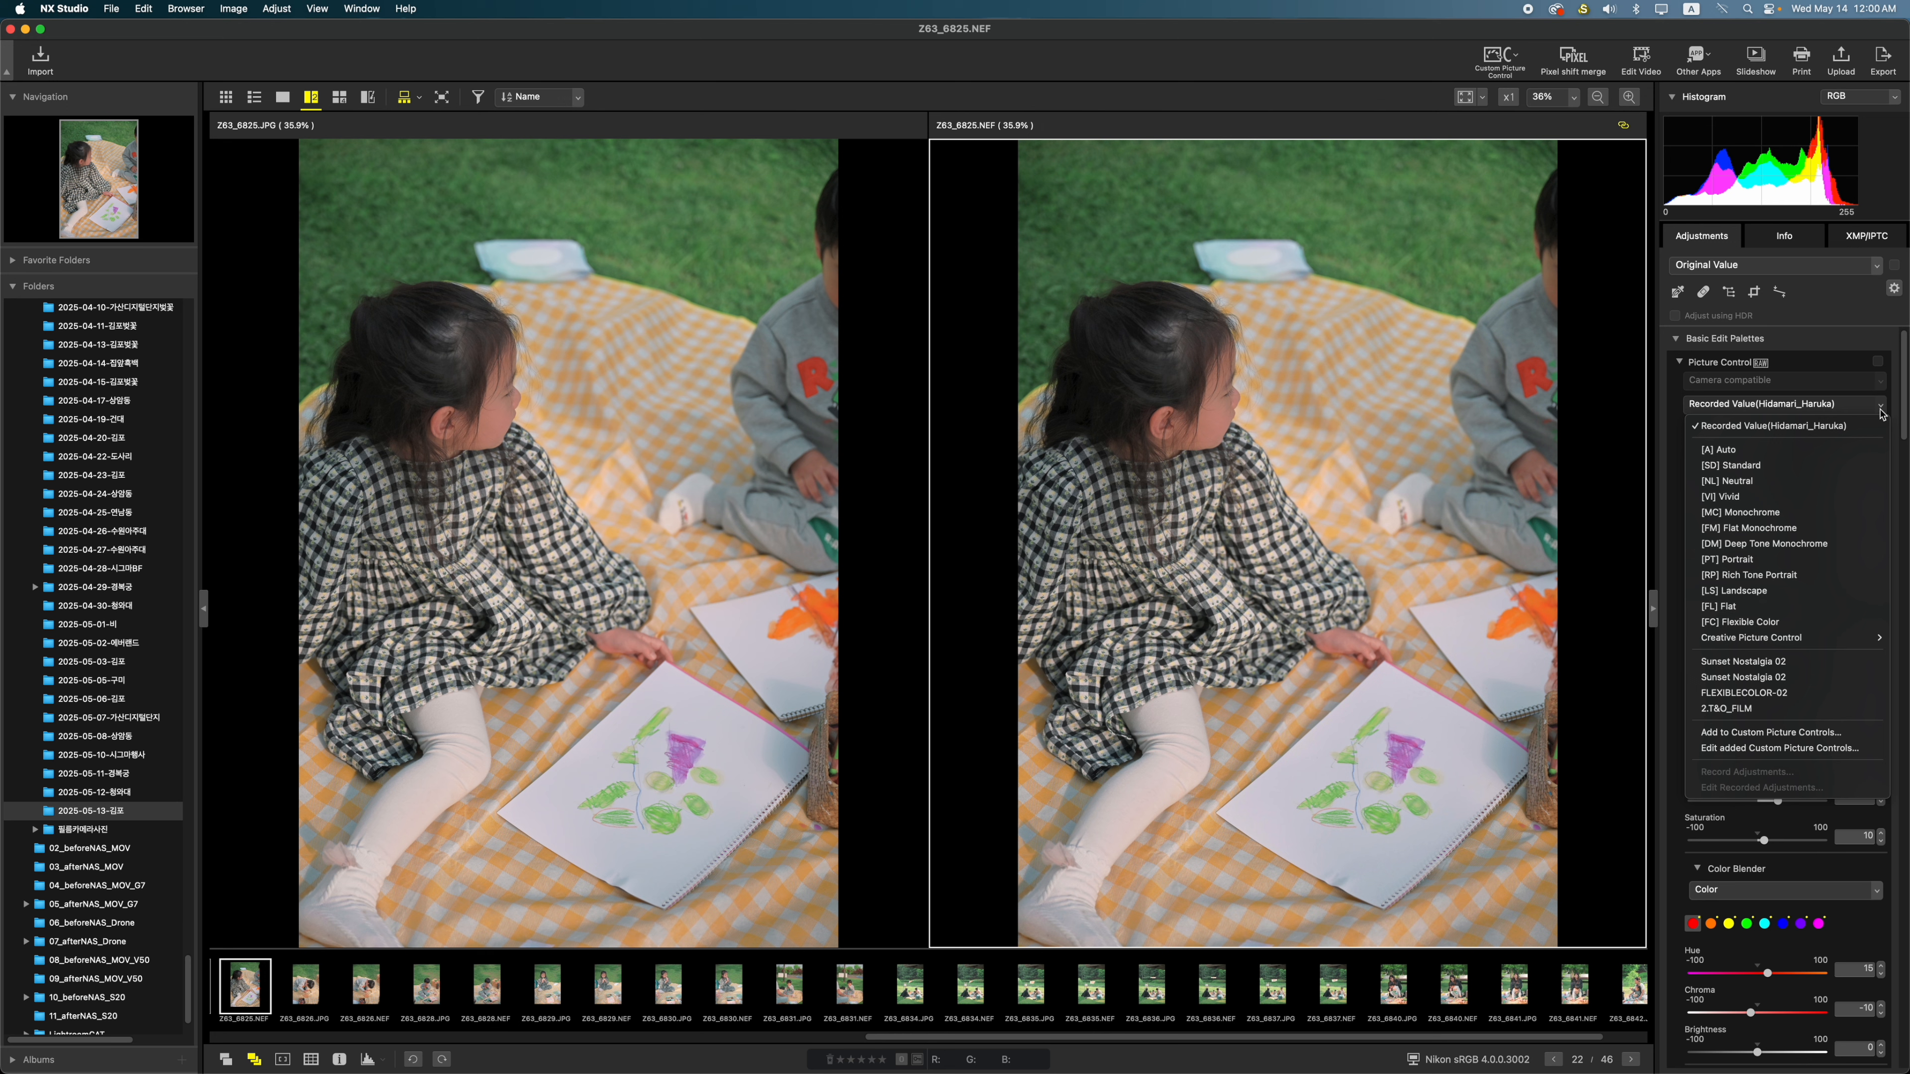
click(1837, 426)
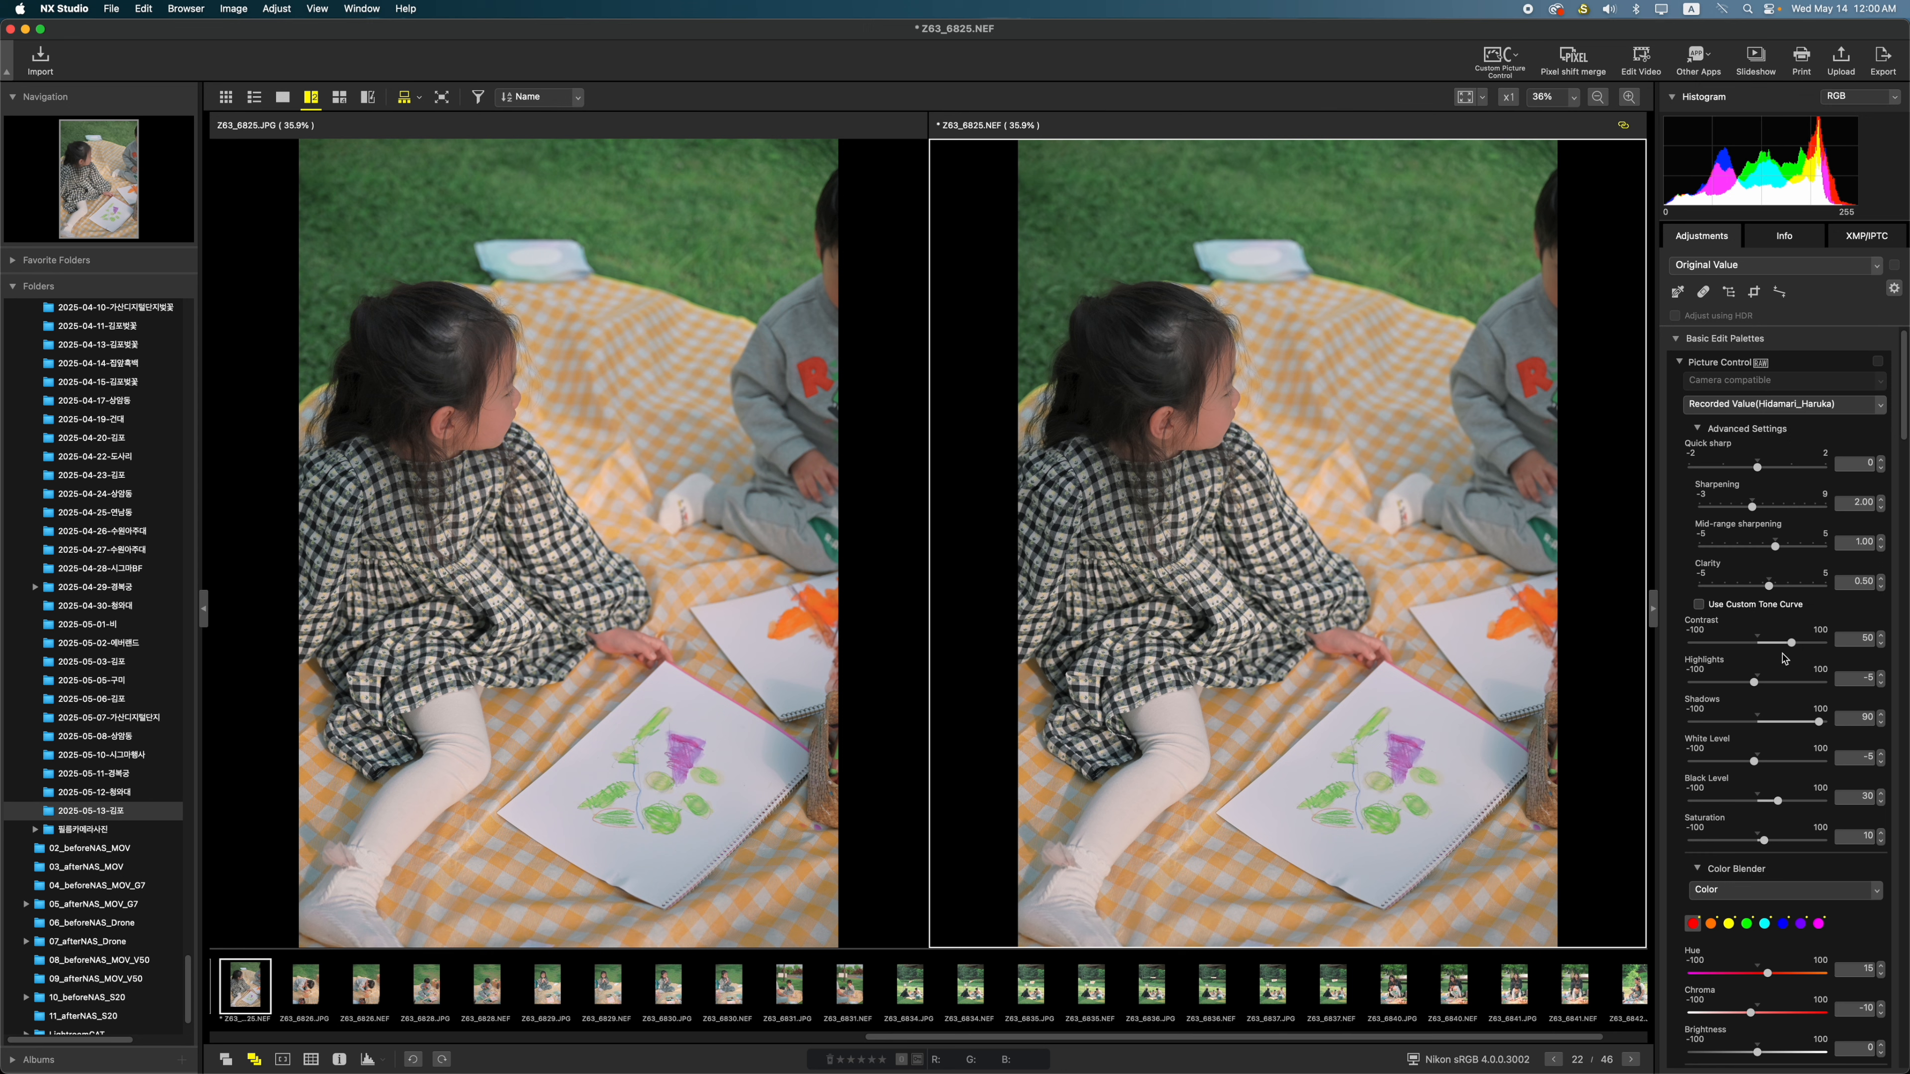
Examine the Picture Control's advanced tone settings and the Color Blender's Color, Chroma and Brightness values
scroll(1780, 675, down, 3)
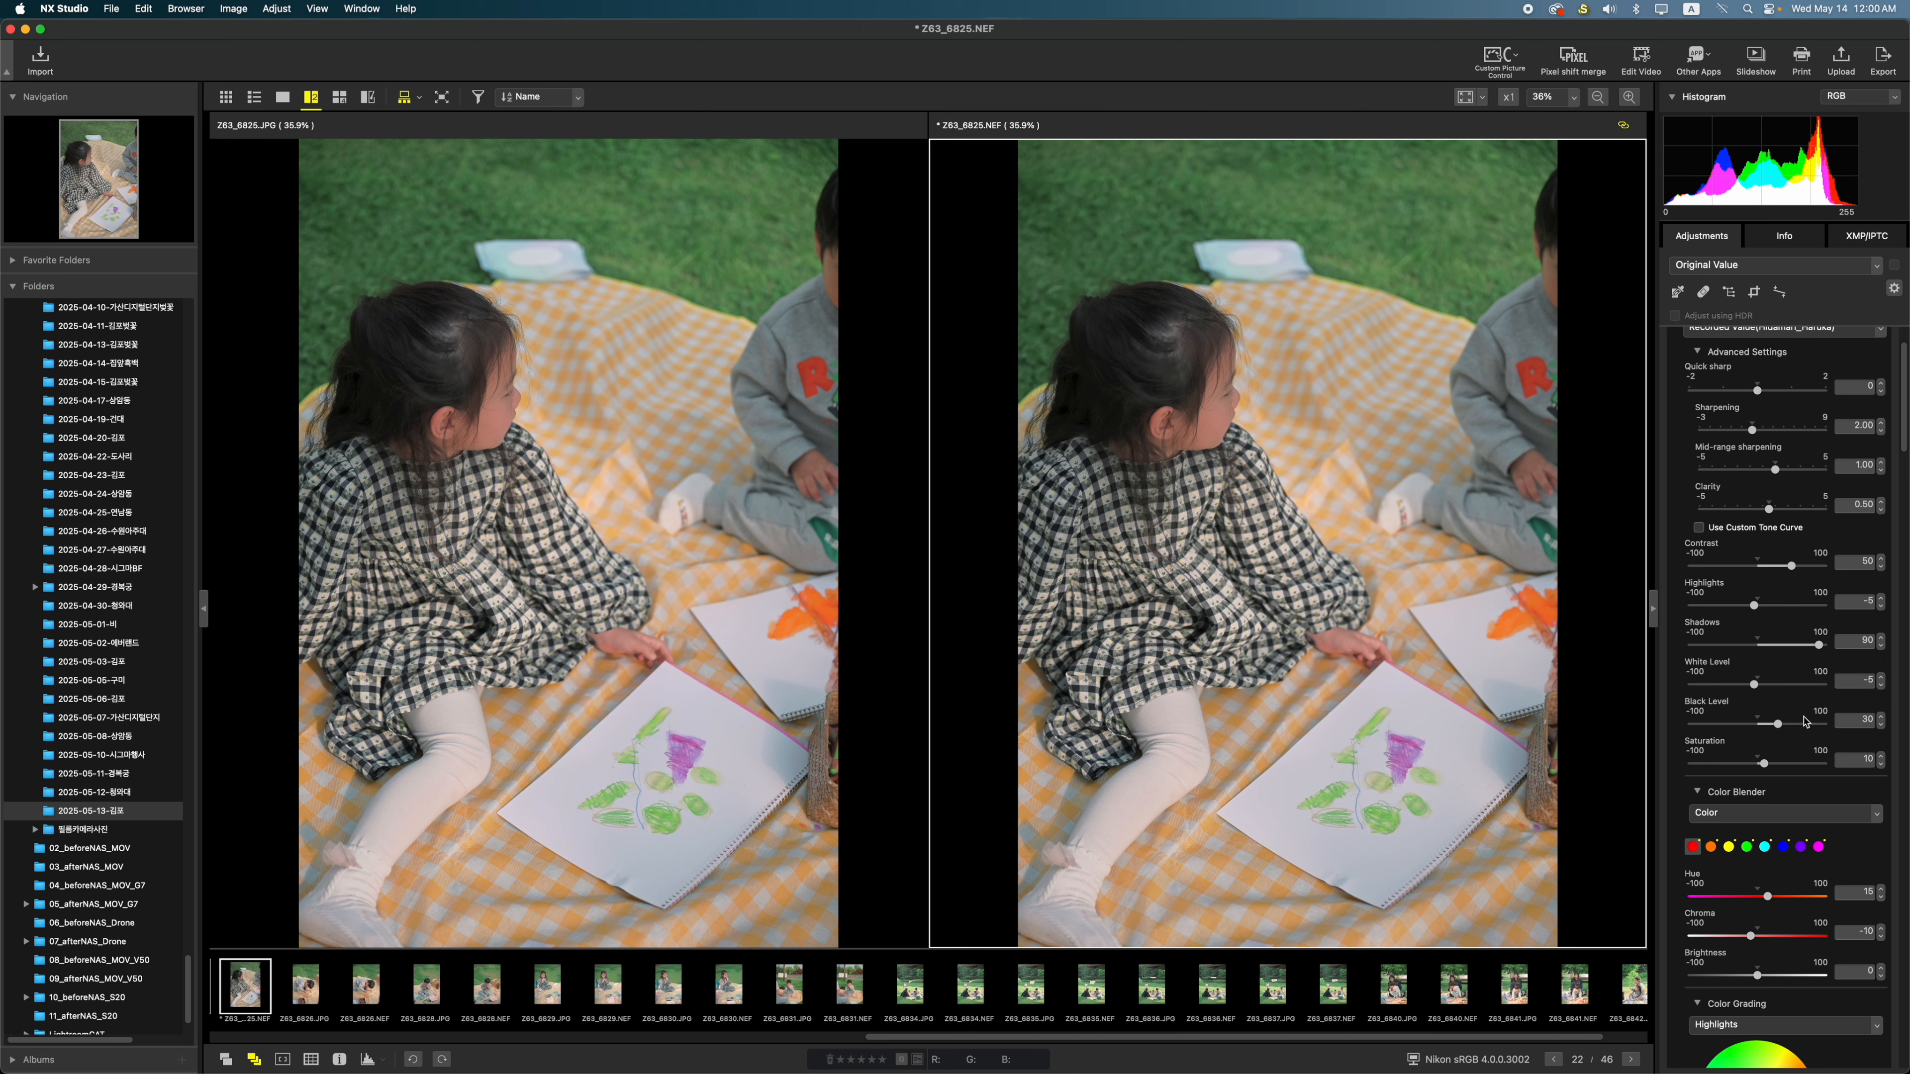
scroll(1775, 743, down, 2)
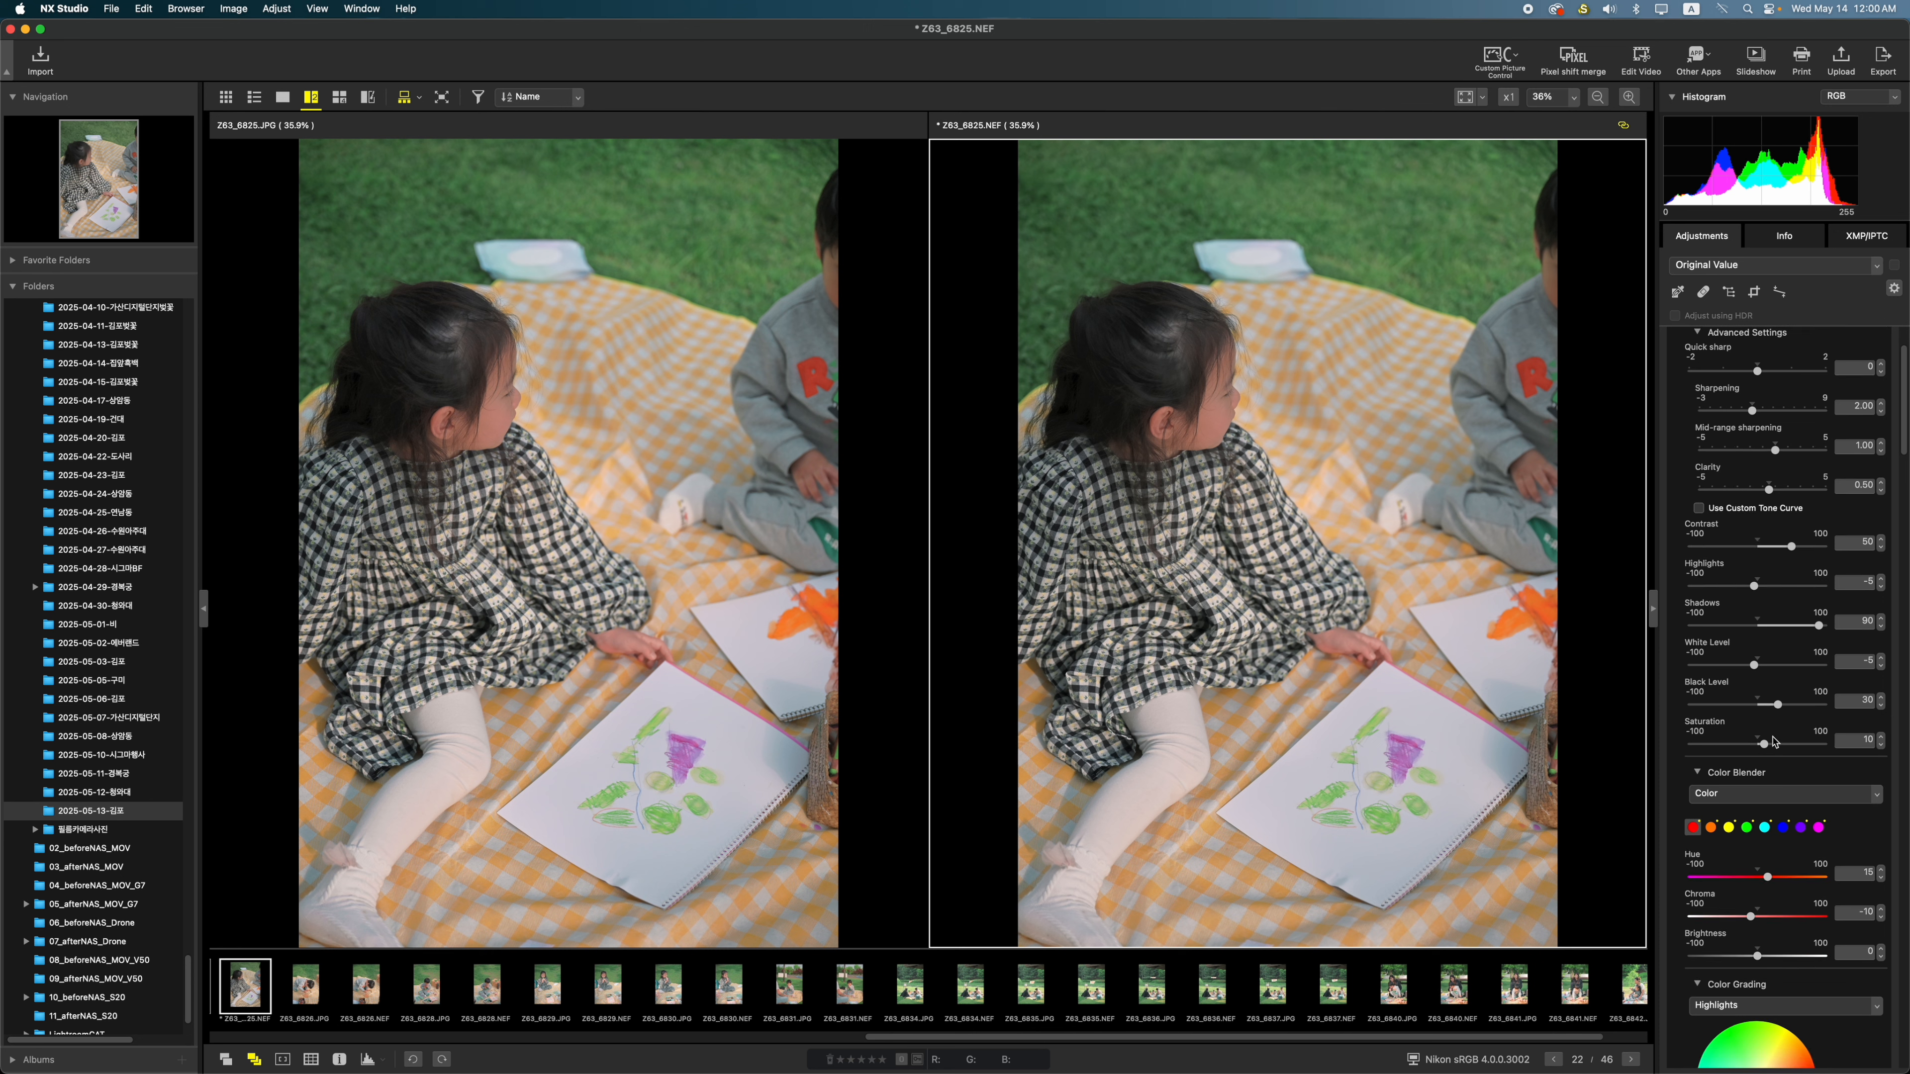
scroll(1796, 751, down, 3)
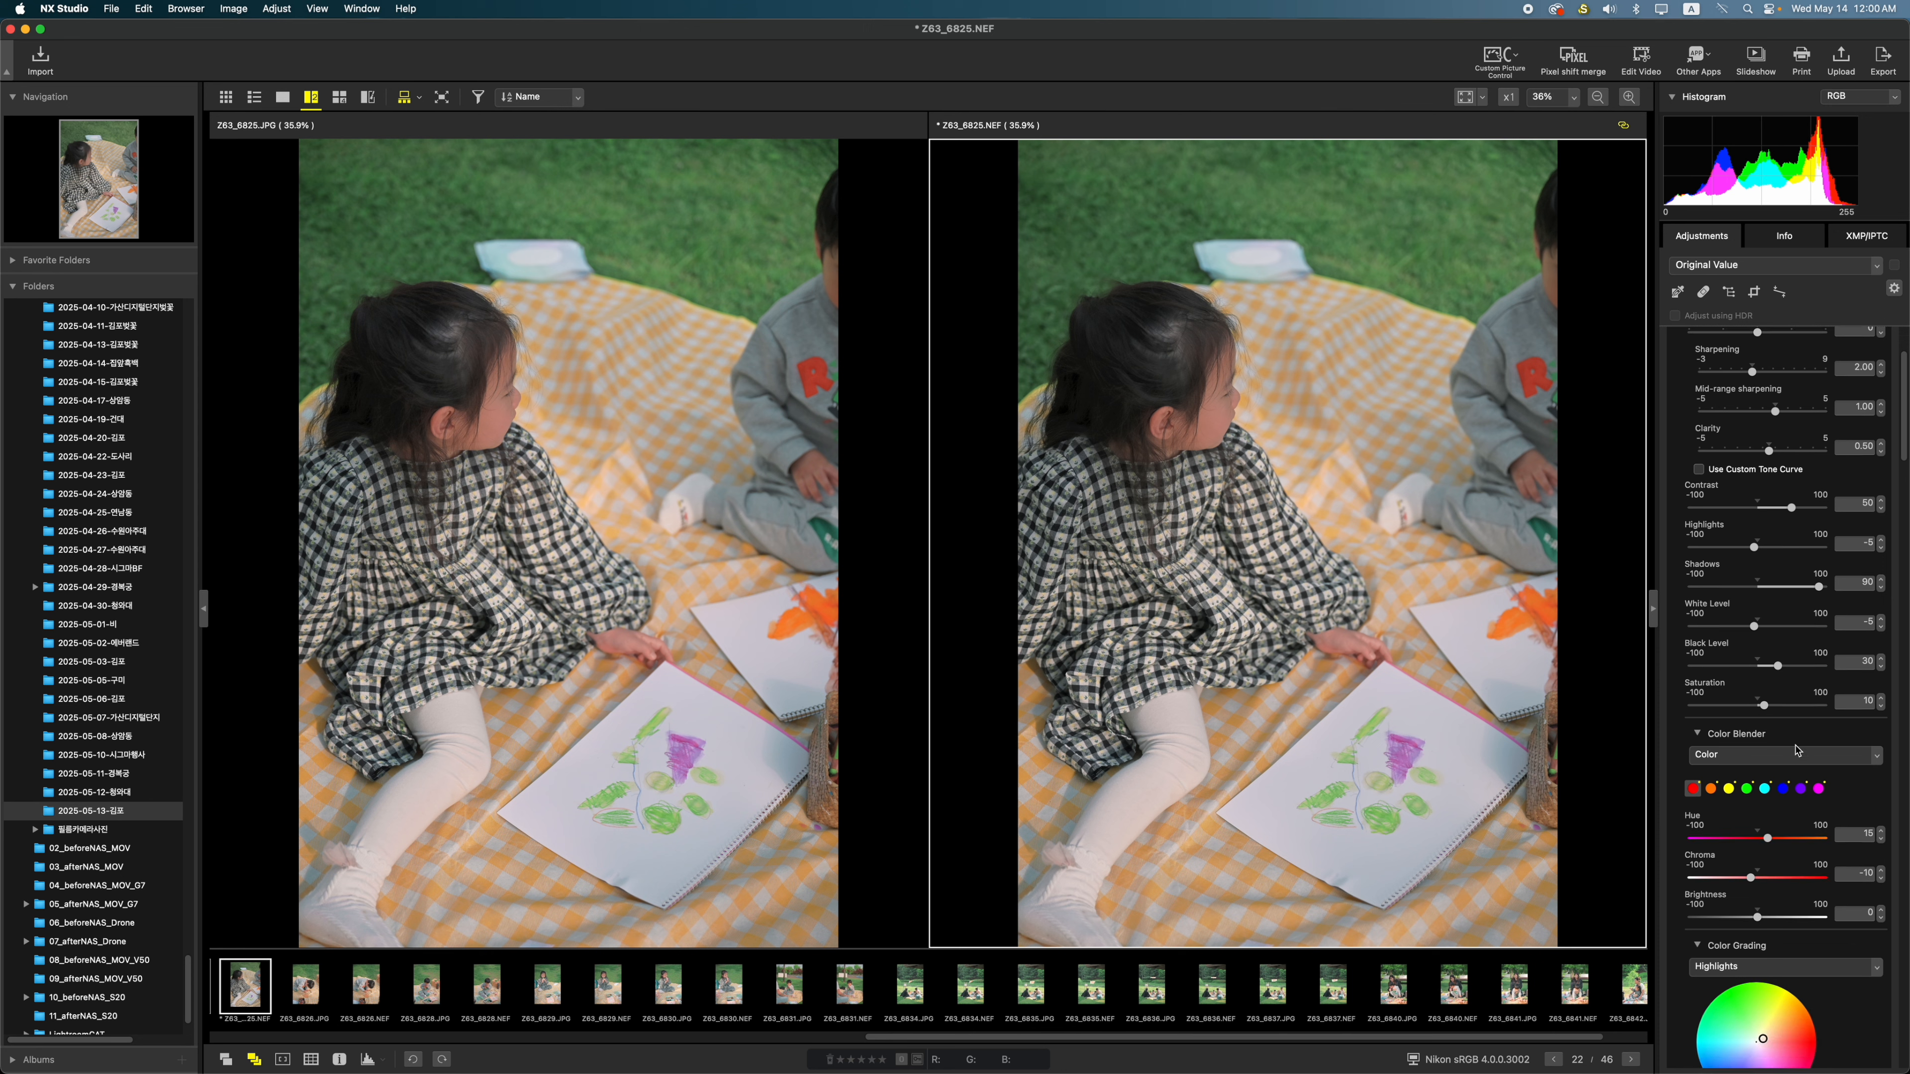
scroll(1777, 822, down, 5)
click(1878, 565)
click(1863, 578)
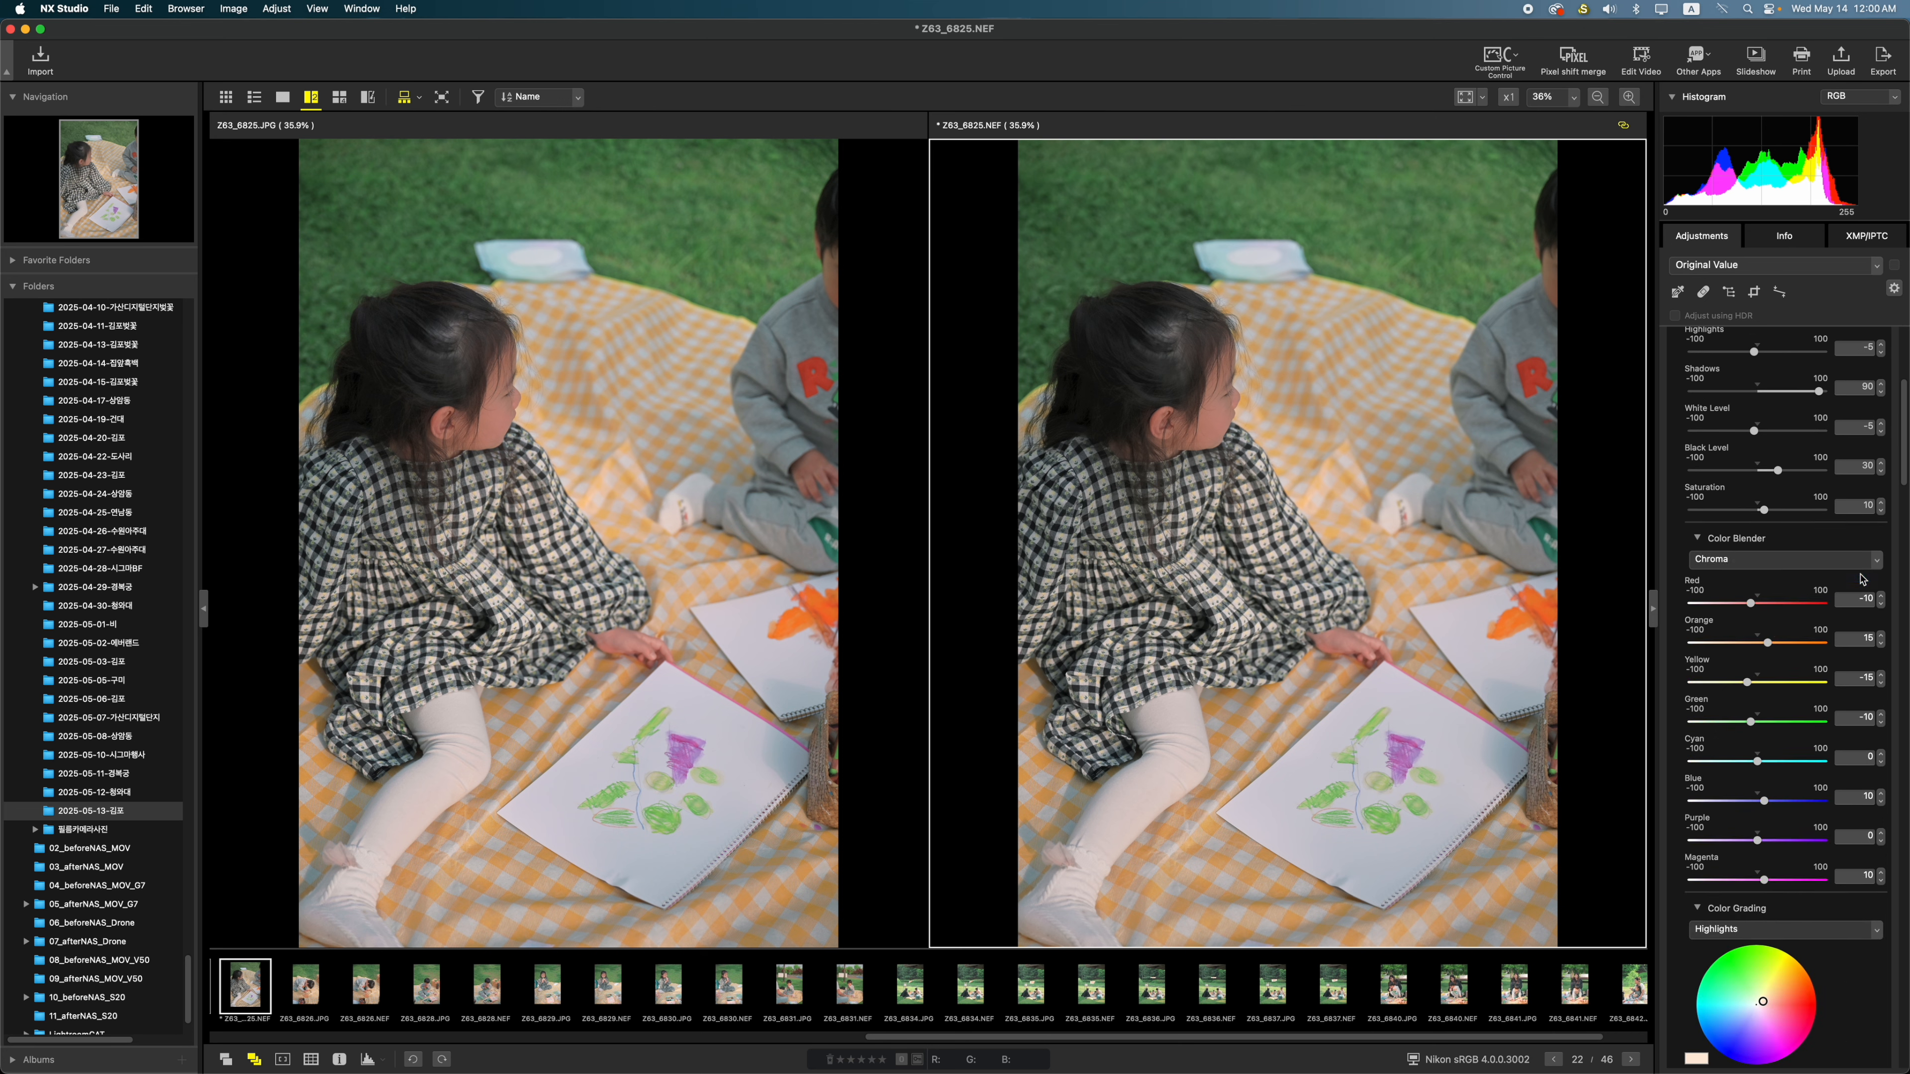
click(1872, 569)
click(1851, 576)
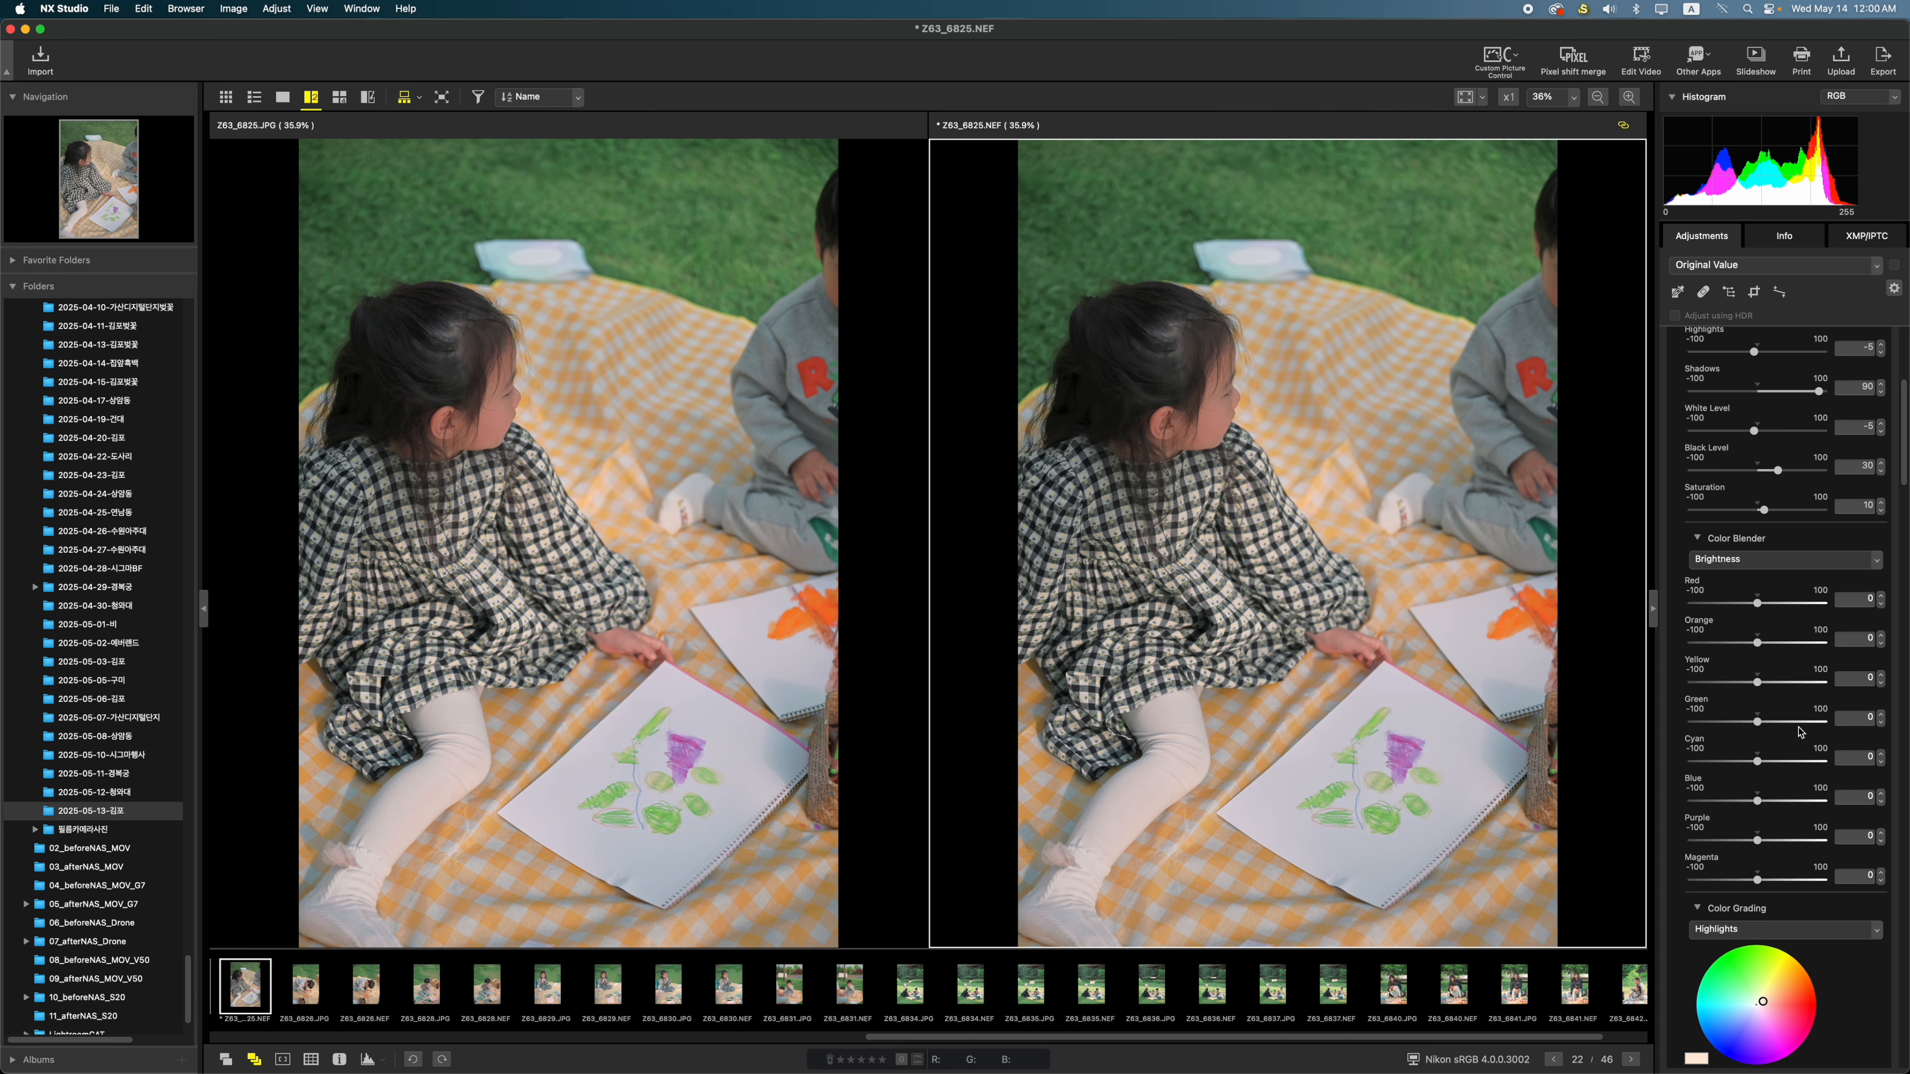
Examine the recipe's Color Grading values from Highlights through to Shadows
scroll(1800, 731, down, 5)
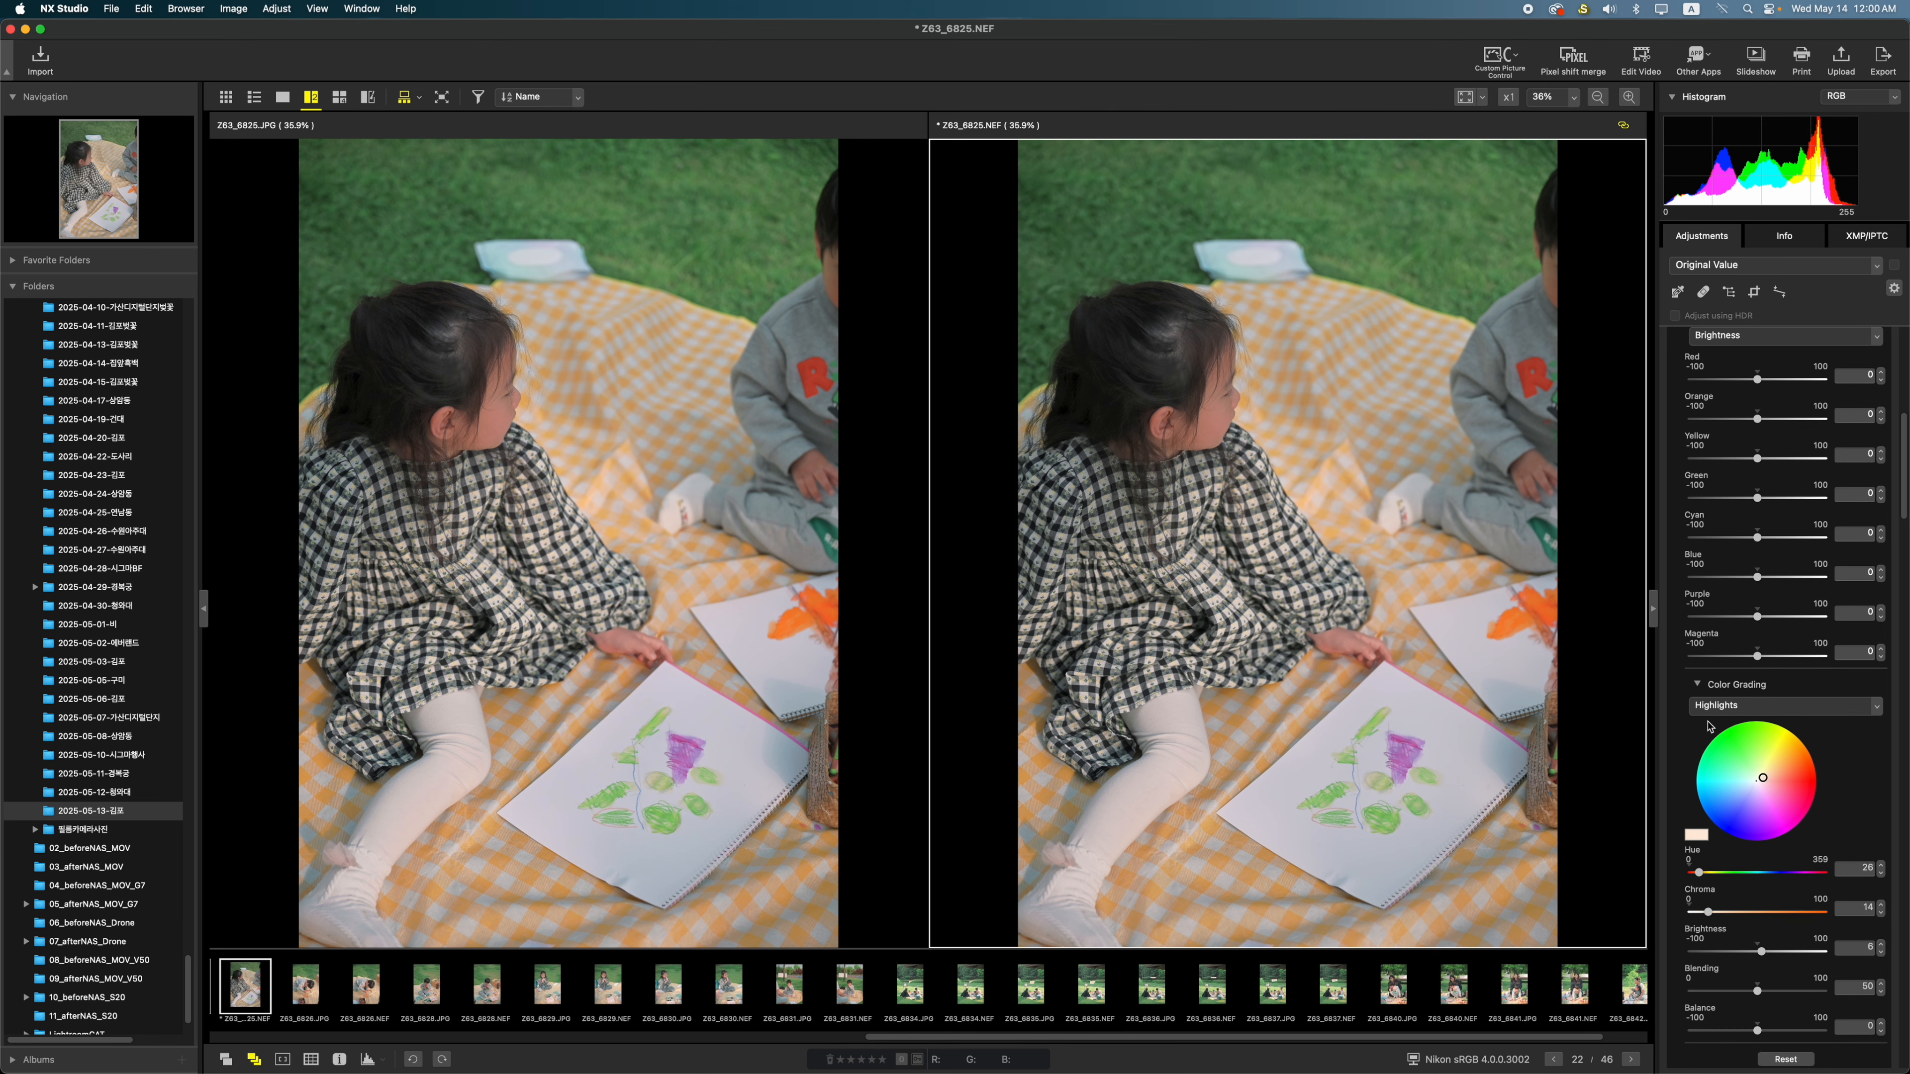
click(1874, 707)
click(1871, 723)
click(1878, 710)
click(1874, 721)
scroll(1846, 795, down, 5)
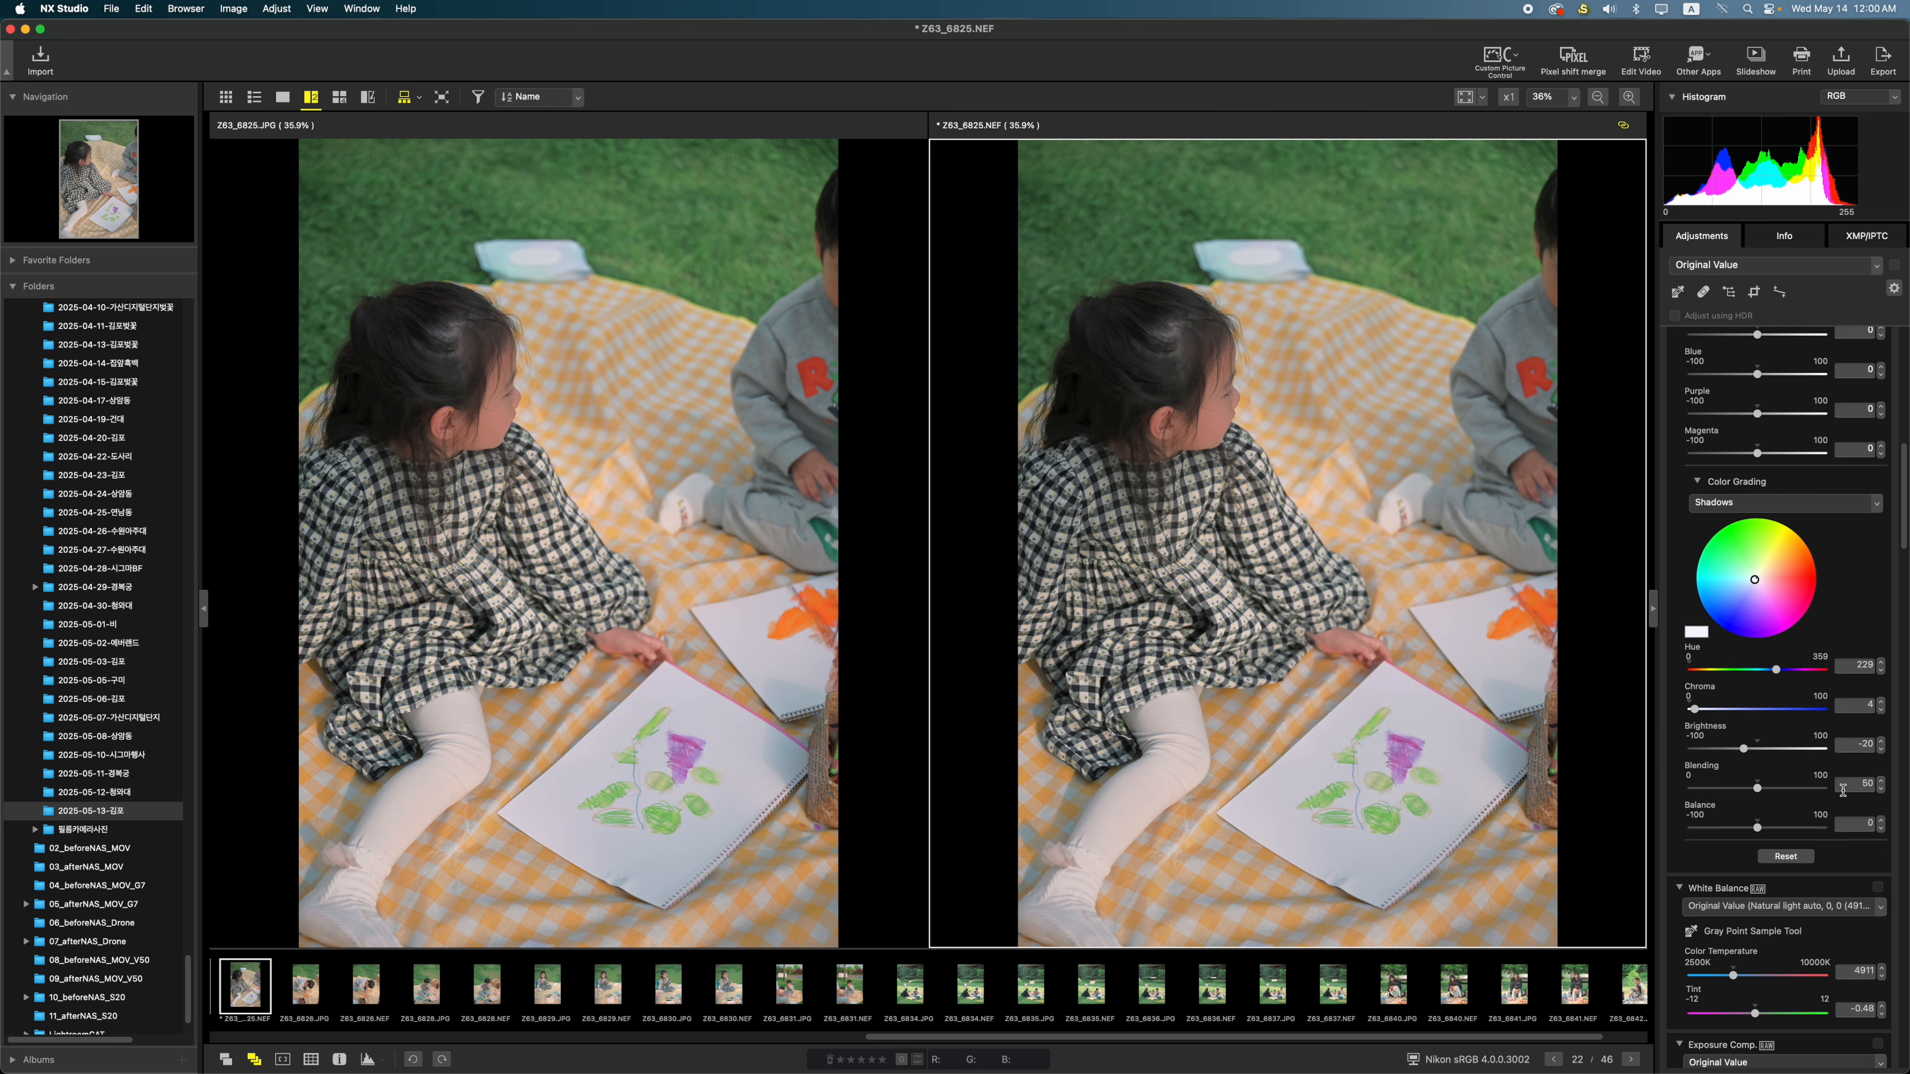
Look over the remaining adjustment palettes, inspect the raw photo at 100%, and return it to the fitted view
scroll(1843, 790, down, 15)
scroll(1838, 792, up, 15)
scroll(1837, 792, up, 10)
click(1291, 453)
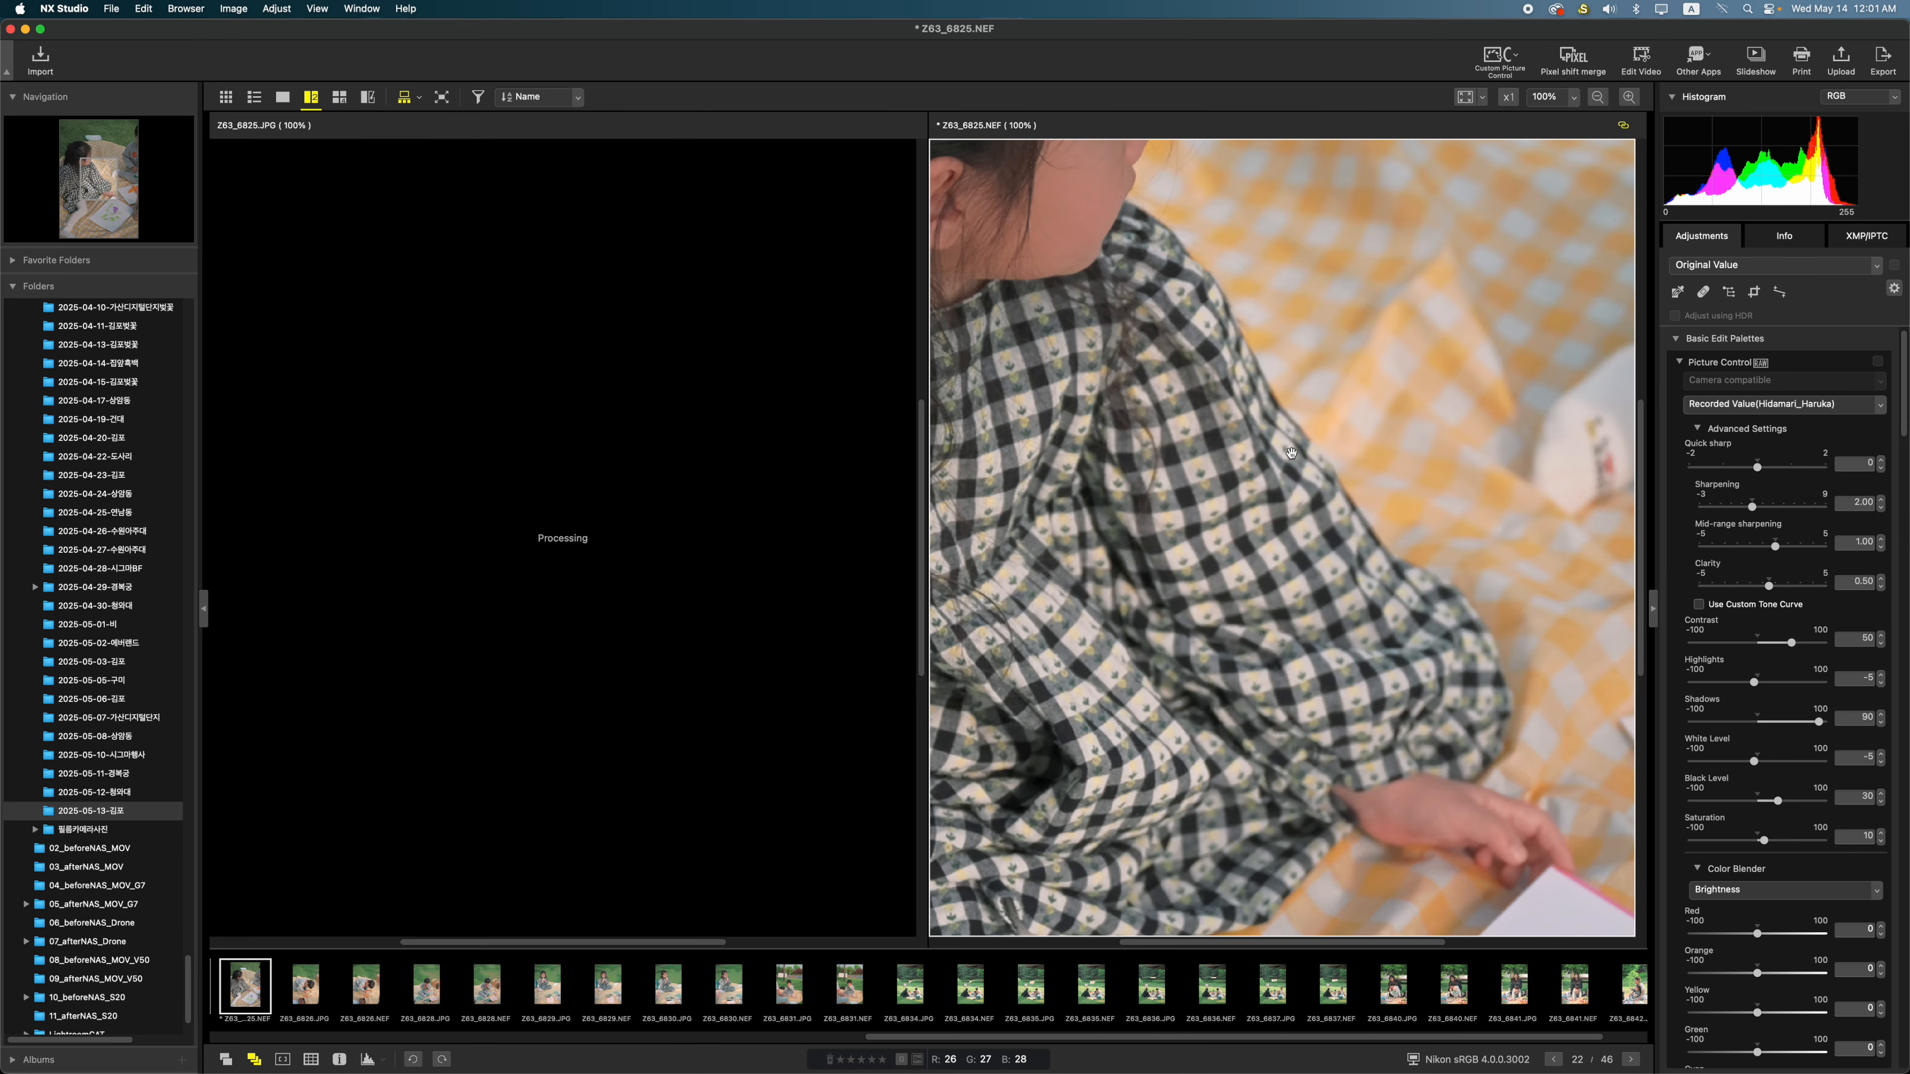
click(1297, 392)
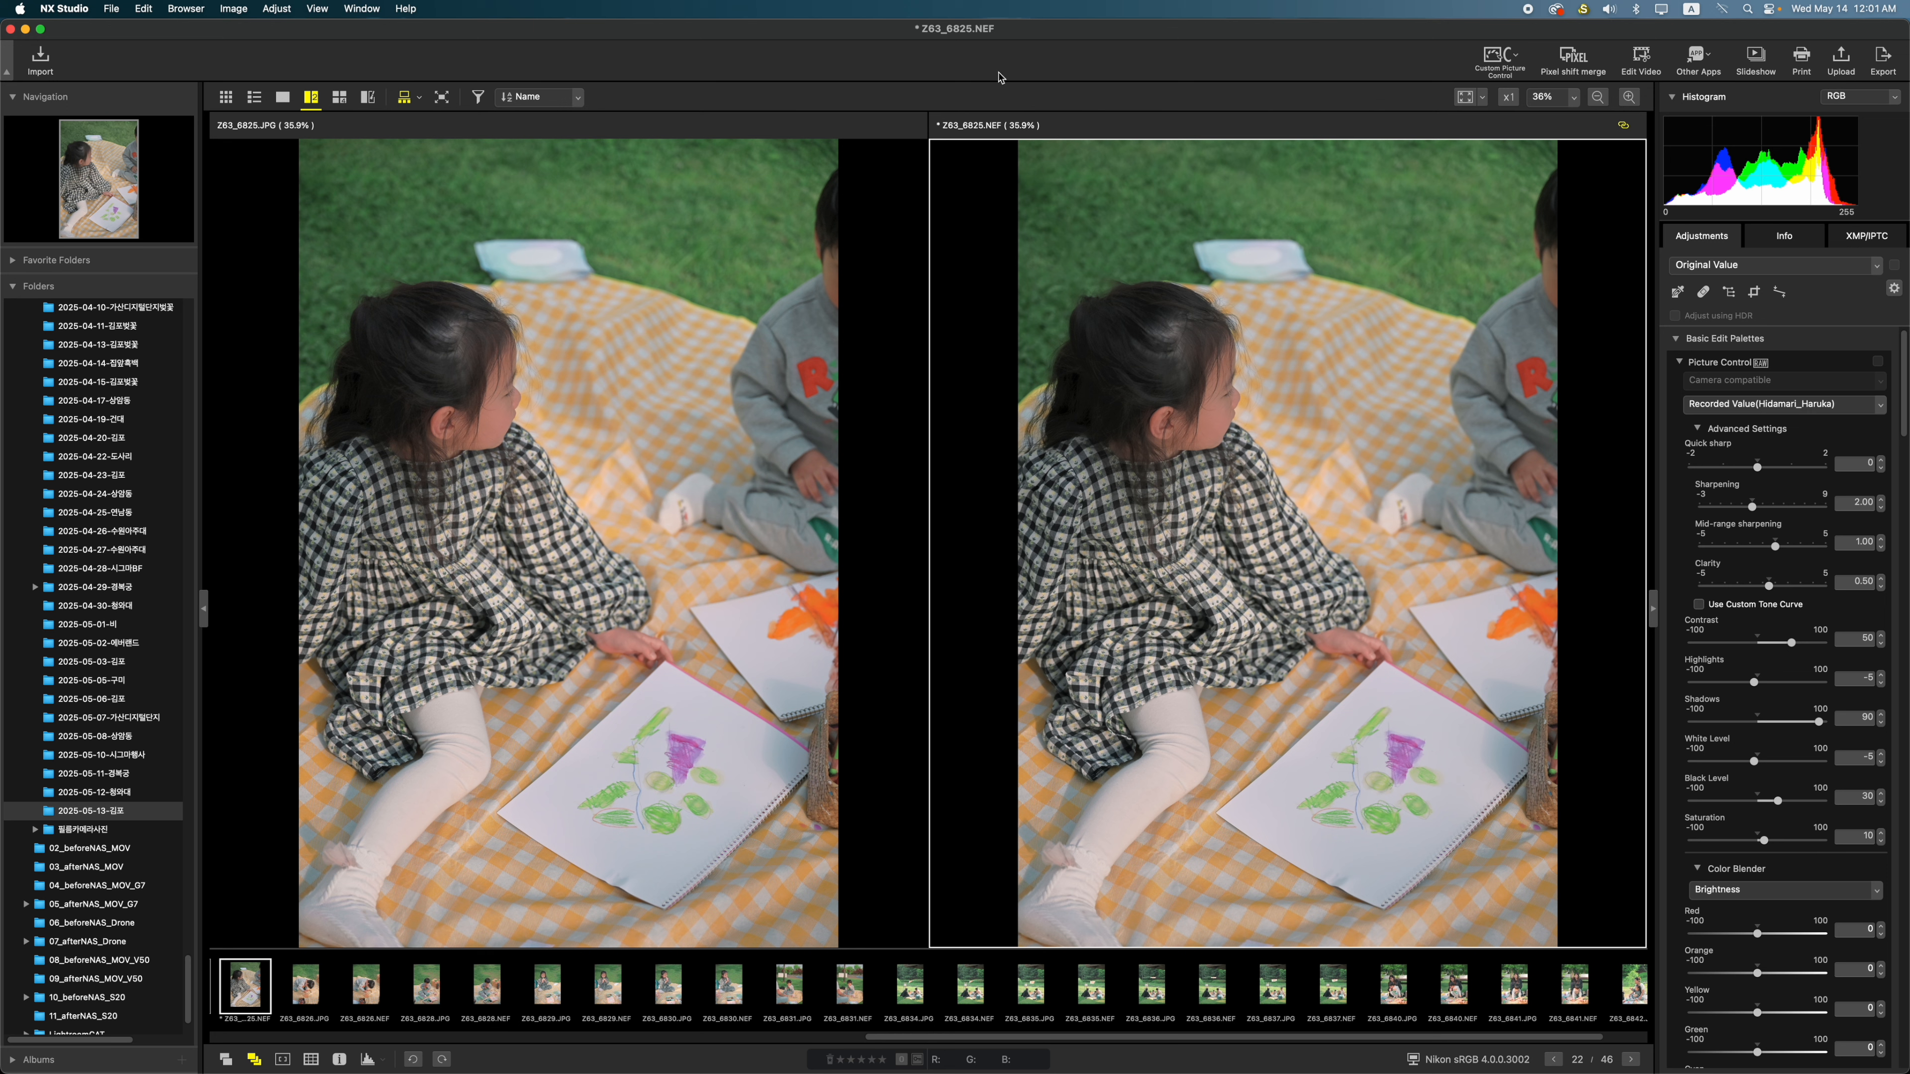
Open Z63_6825.NEF from NX Studio in Adobe Photoshop 2025 as a 16-bit TIFF
click(112, 10)
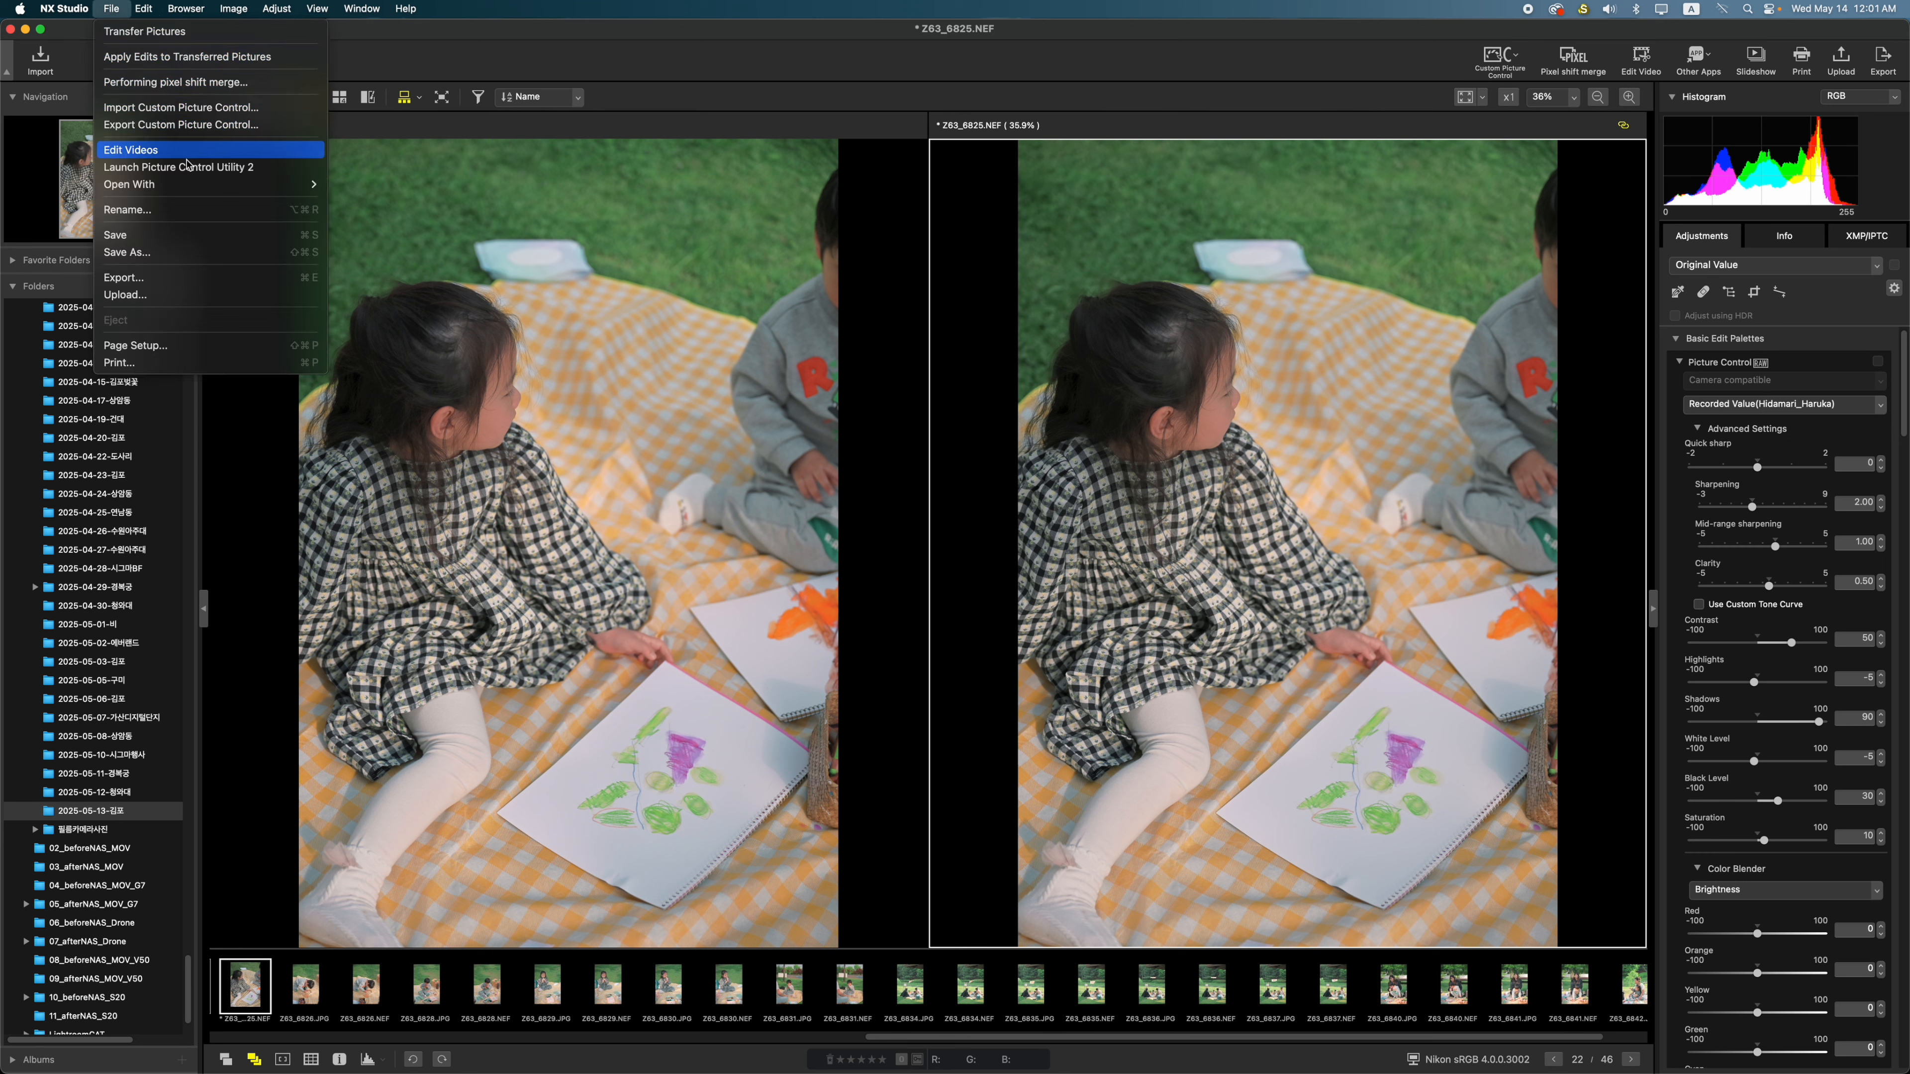
mouse_move(188, 186)
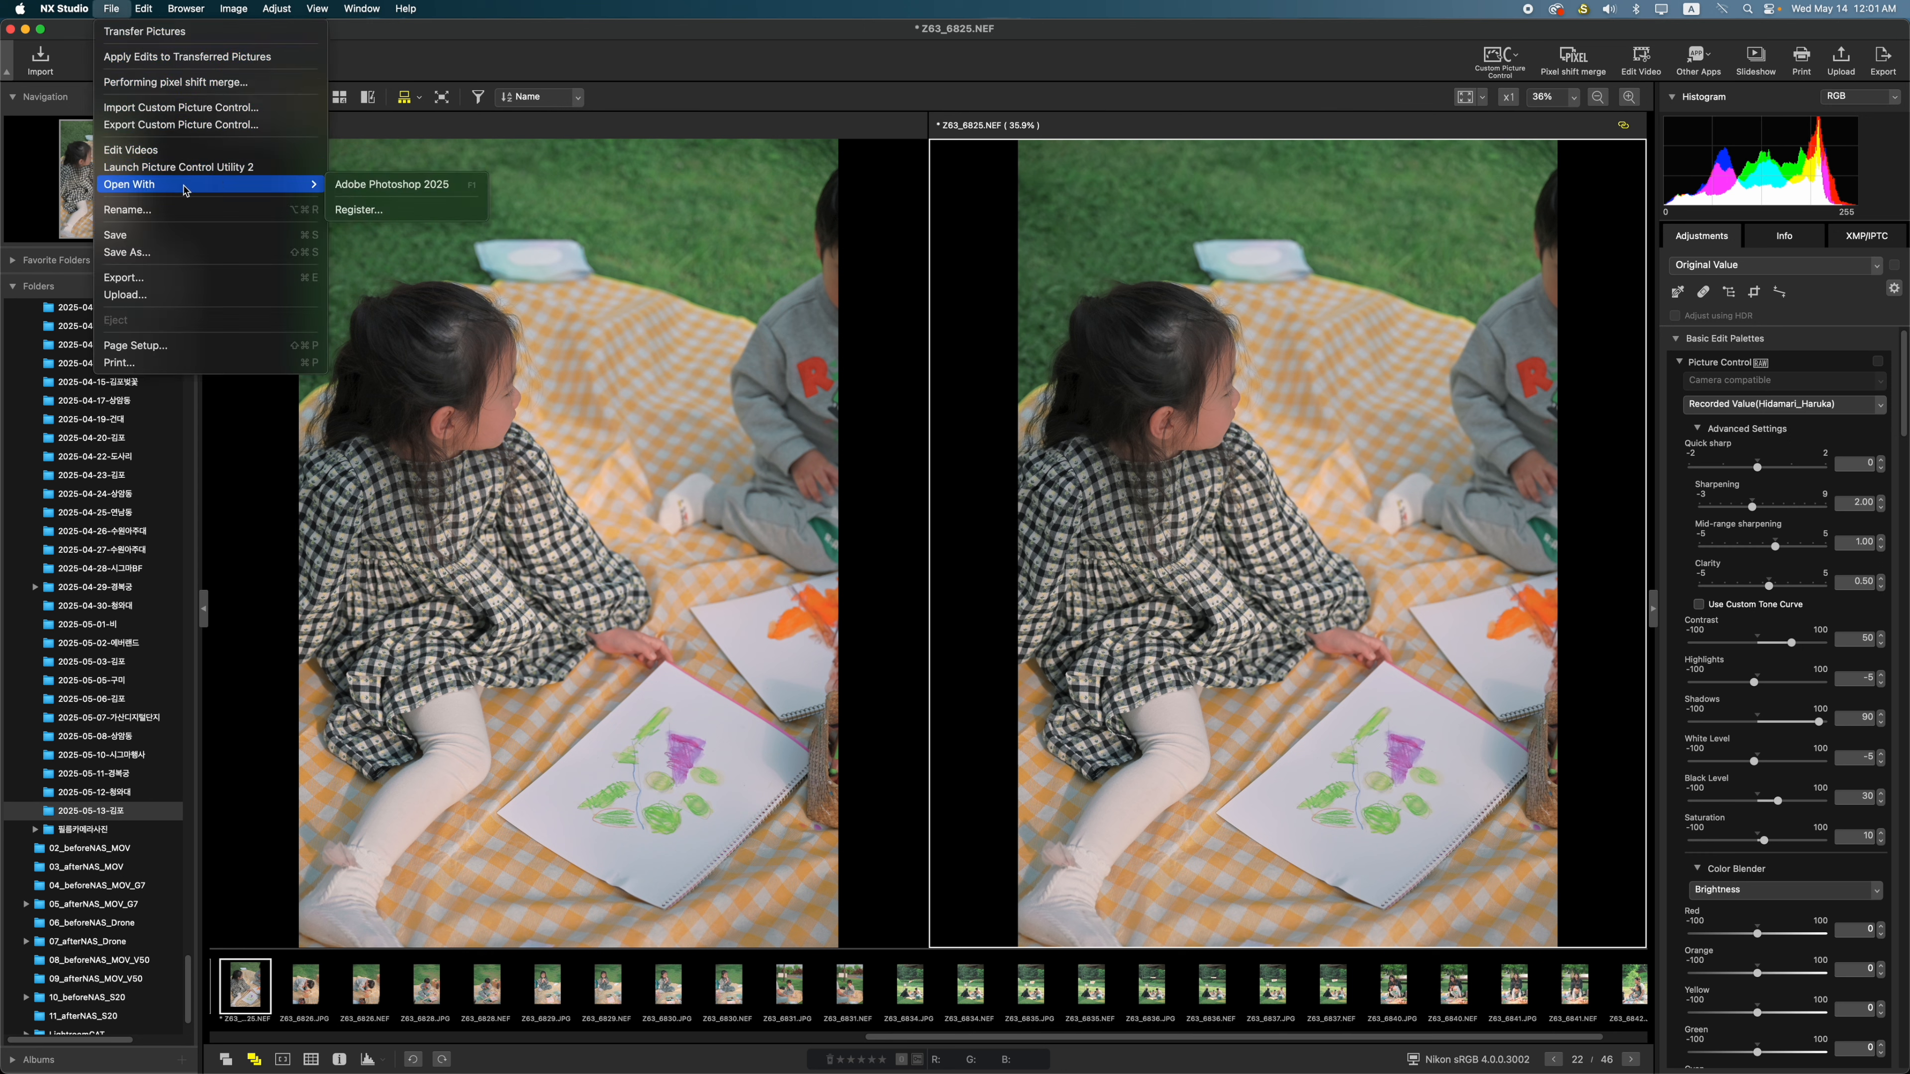
click(398, 188)
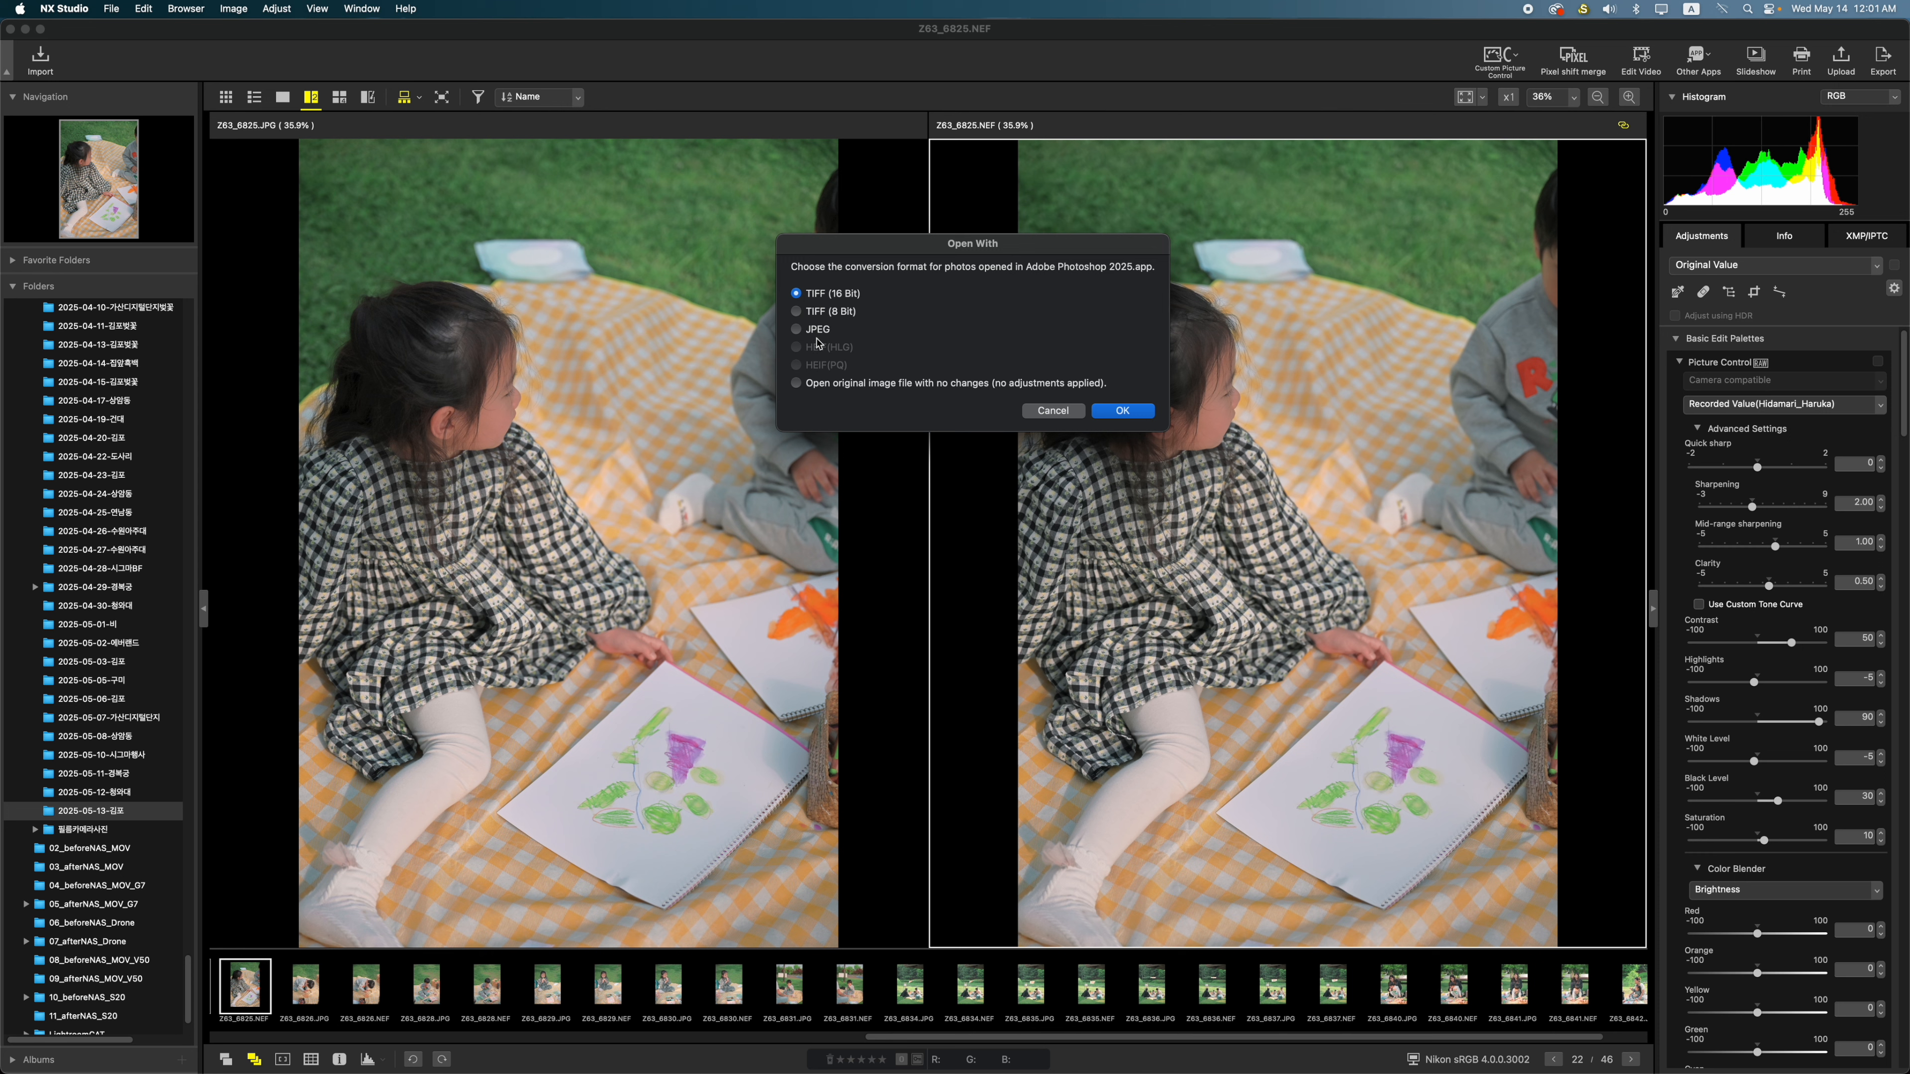
click(1124, 413)
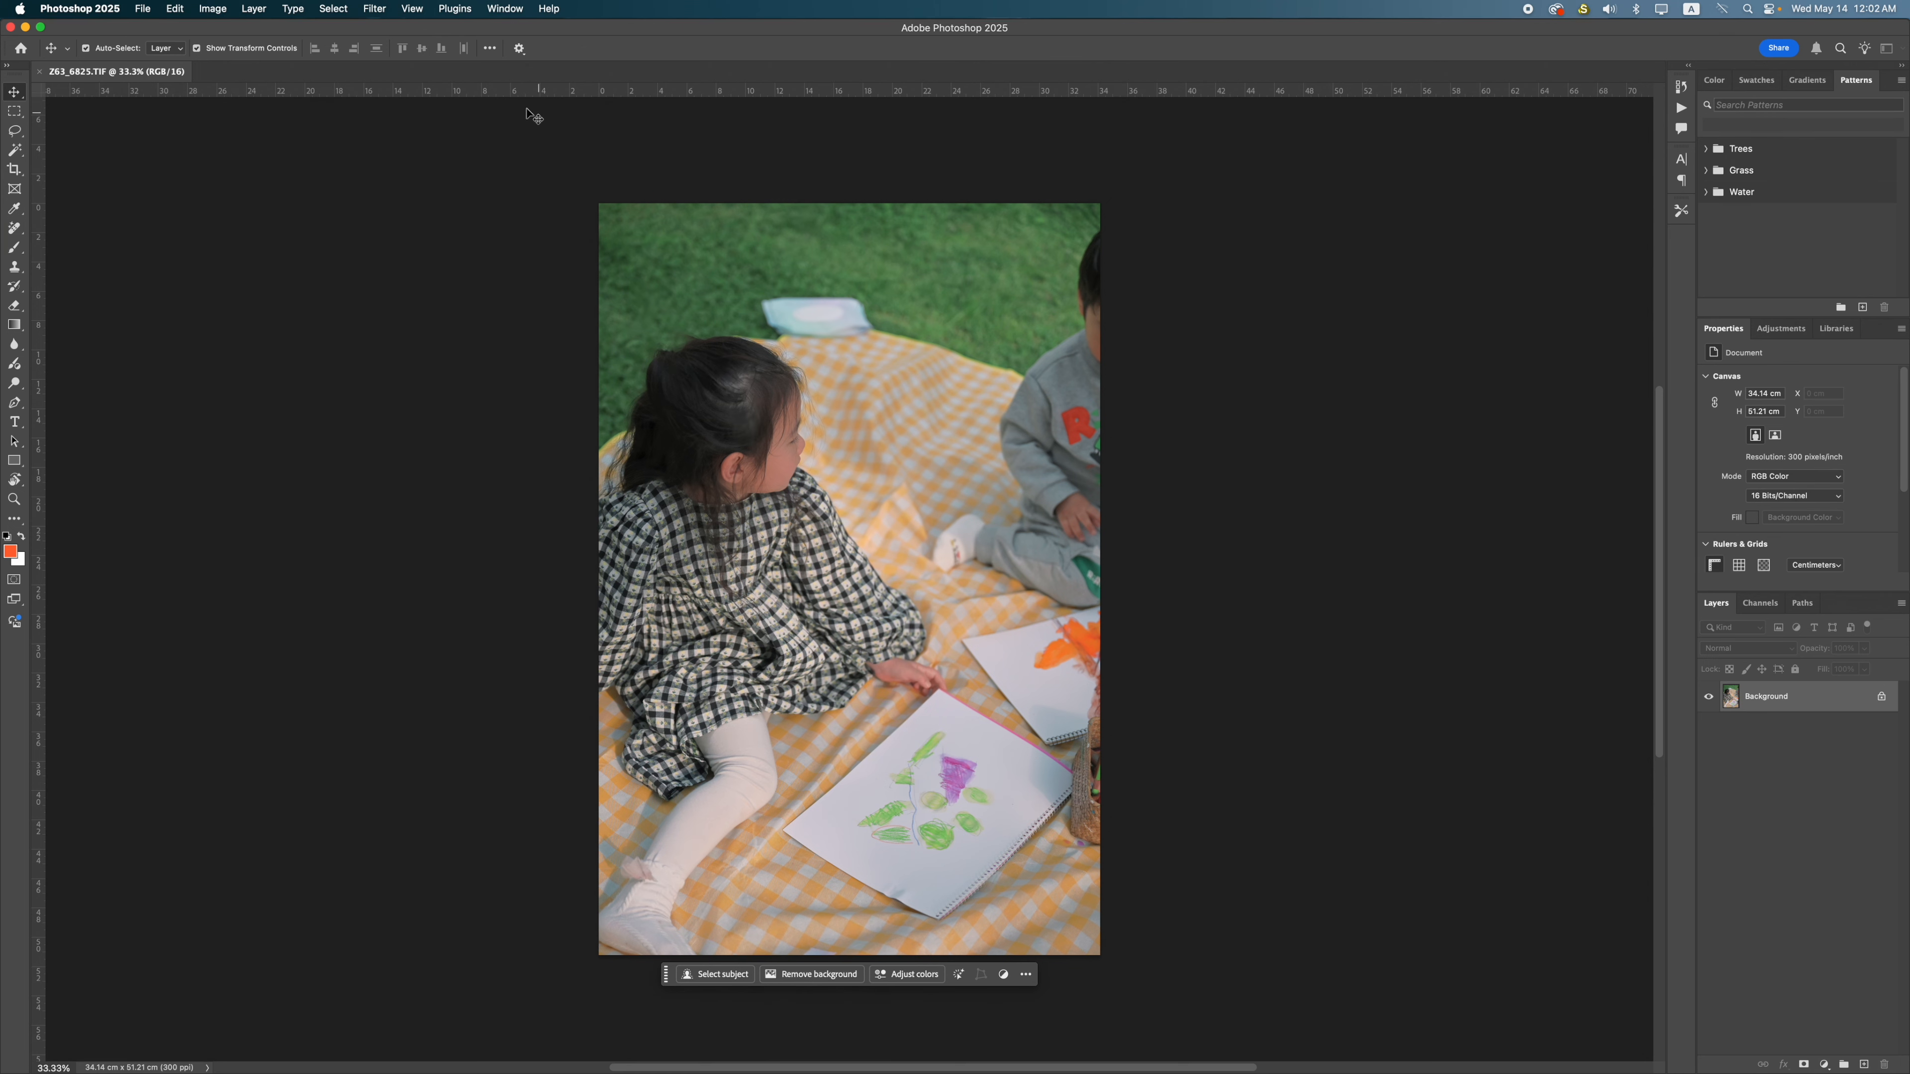
Try Camera Raw adjustments of Exposure +0.50, Contrast -21, Highlights -14, Shadows -17, Texture -76, Clarity +67 and Dehaze -26 on the photo
click(376, 10)
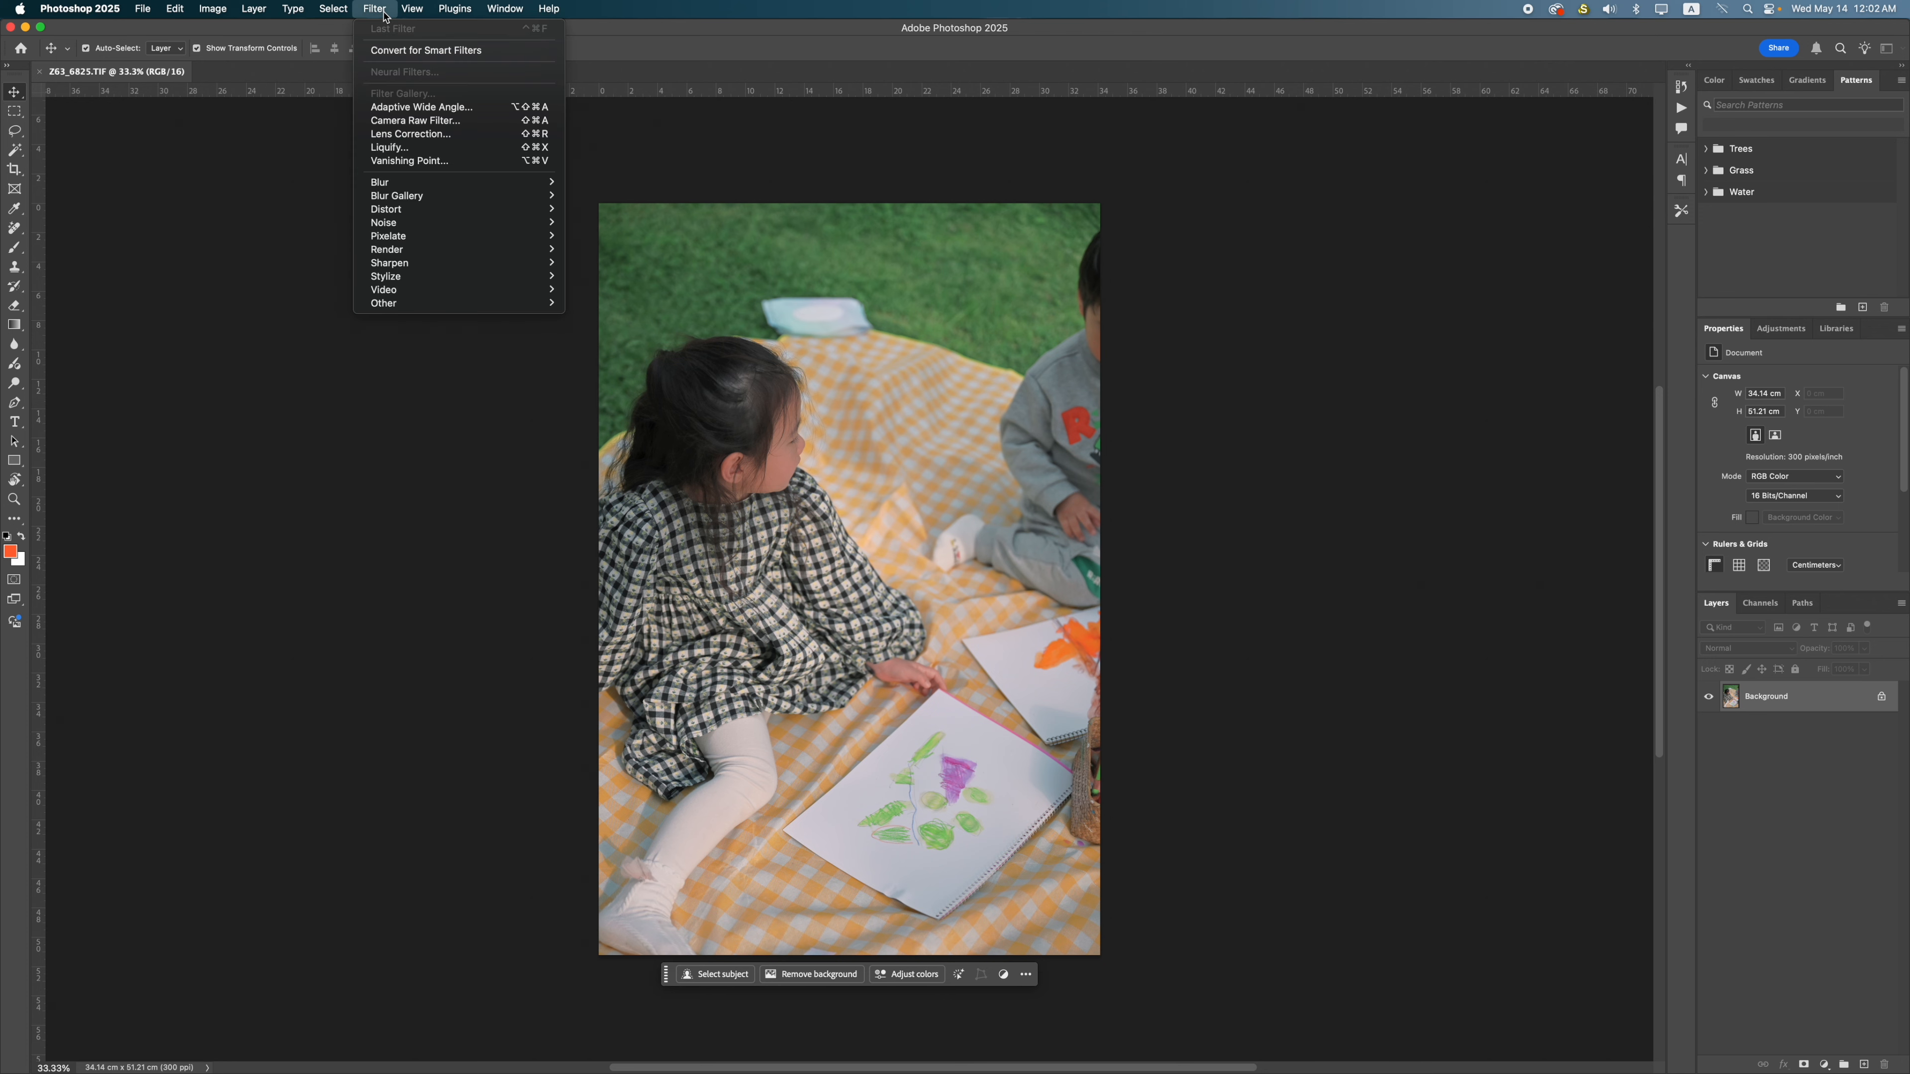
click(454, 125)
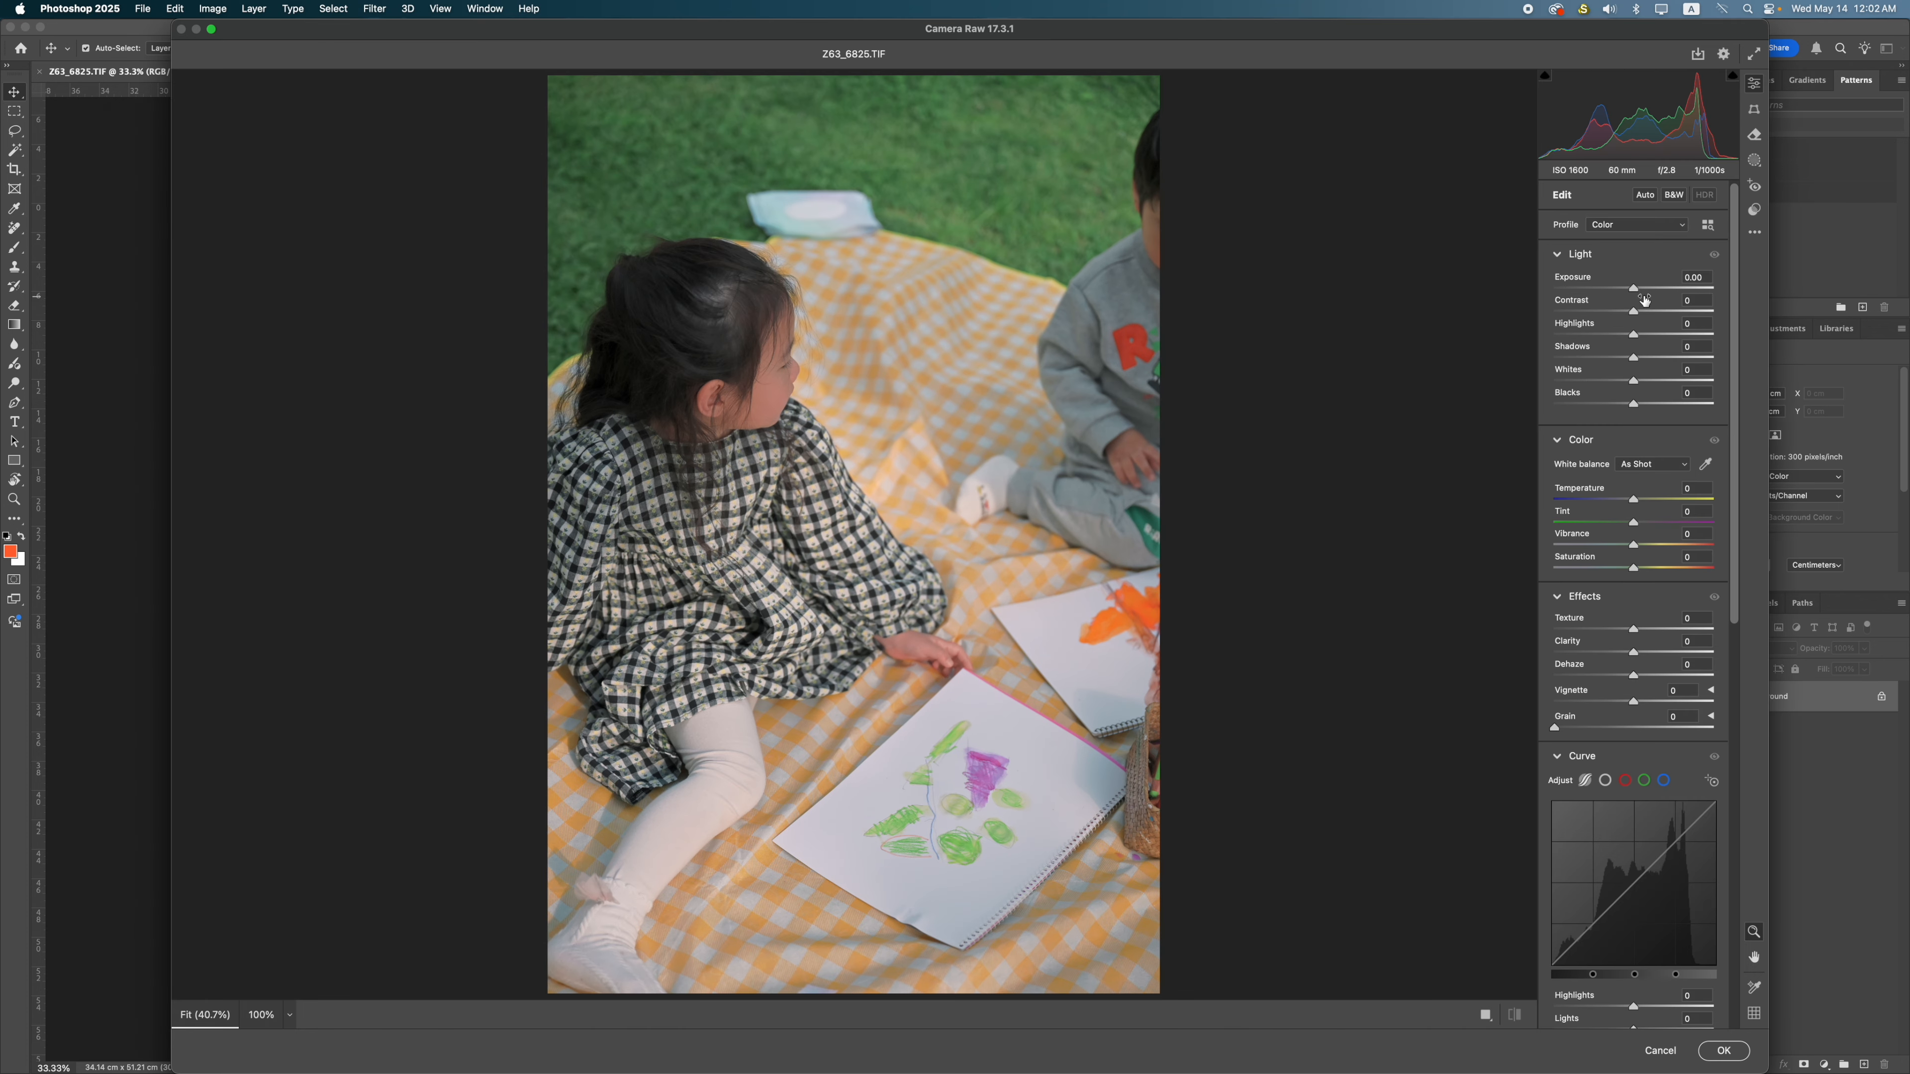
drag(1634, 292, 1621, 359)
click(1635, 313)
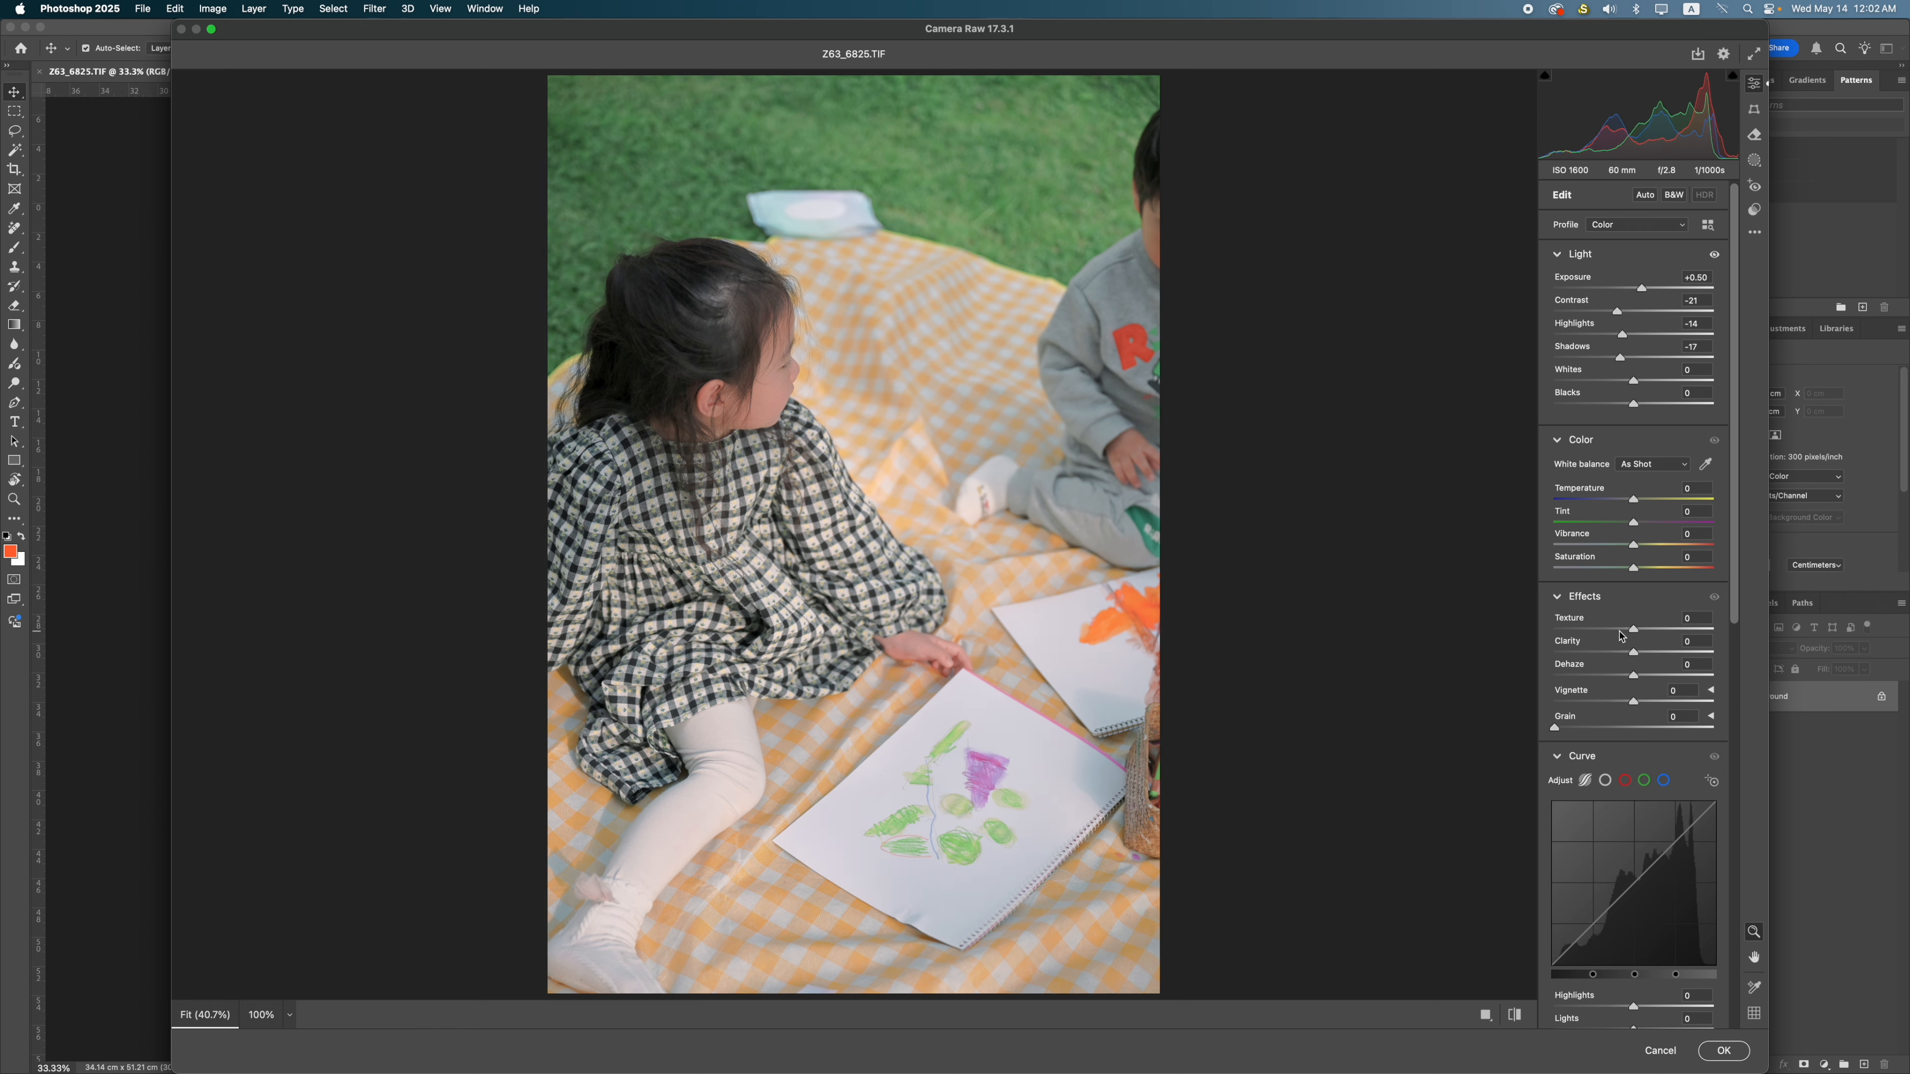
drag(1634, 629, 1612, 677)
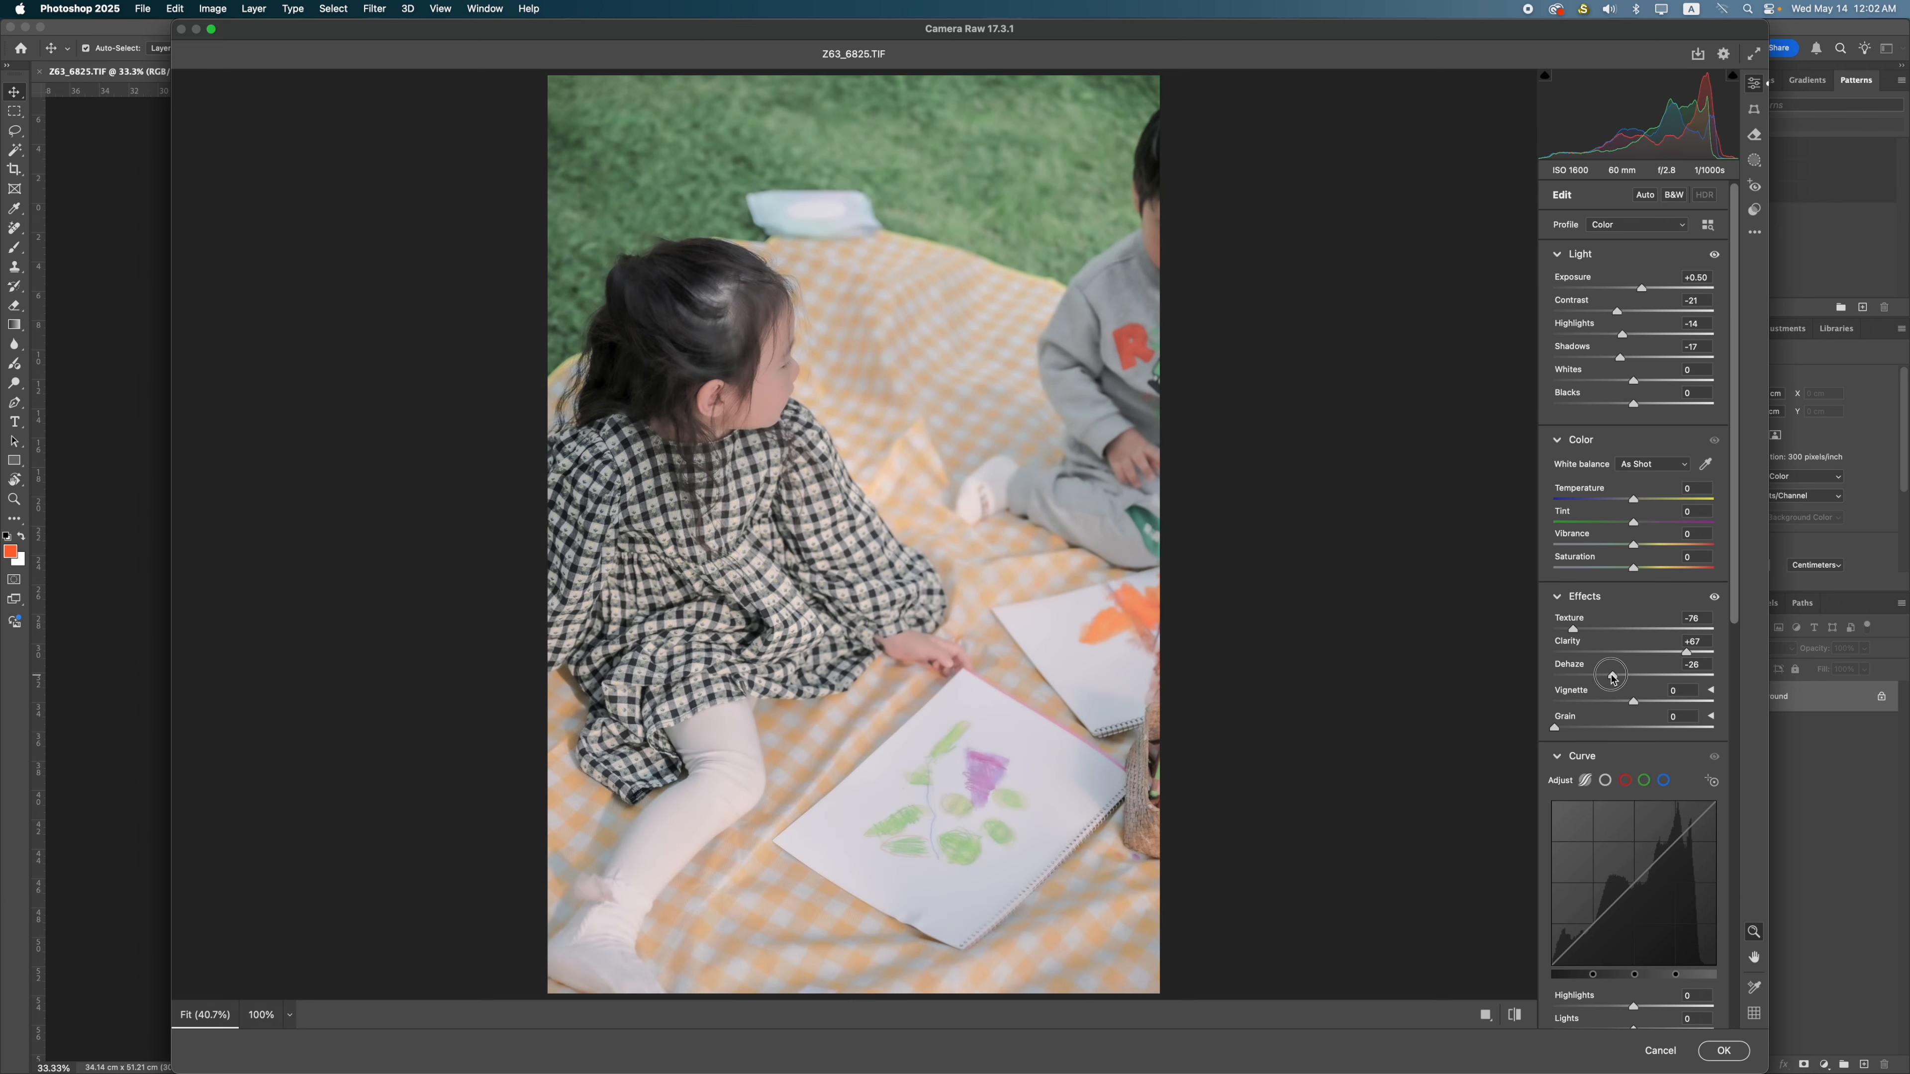
click(1724, 1051)
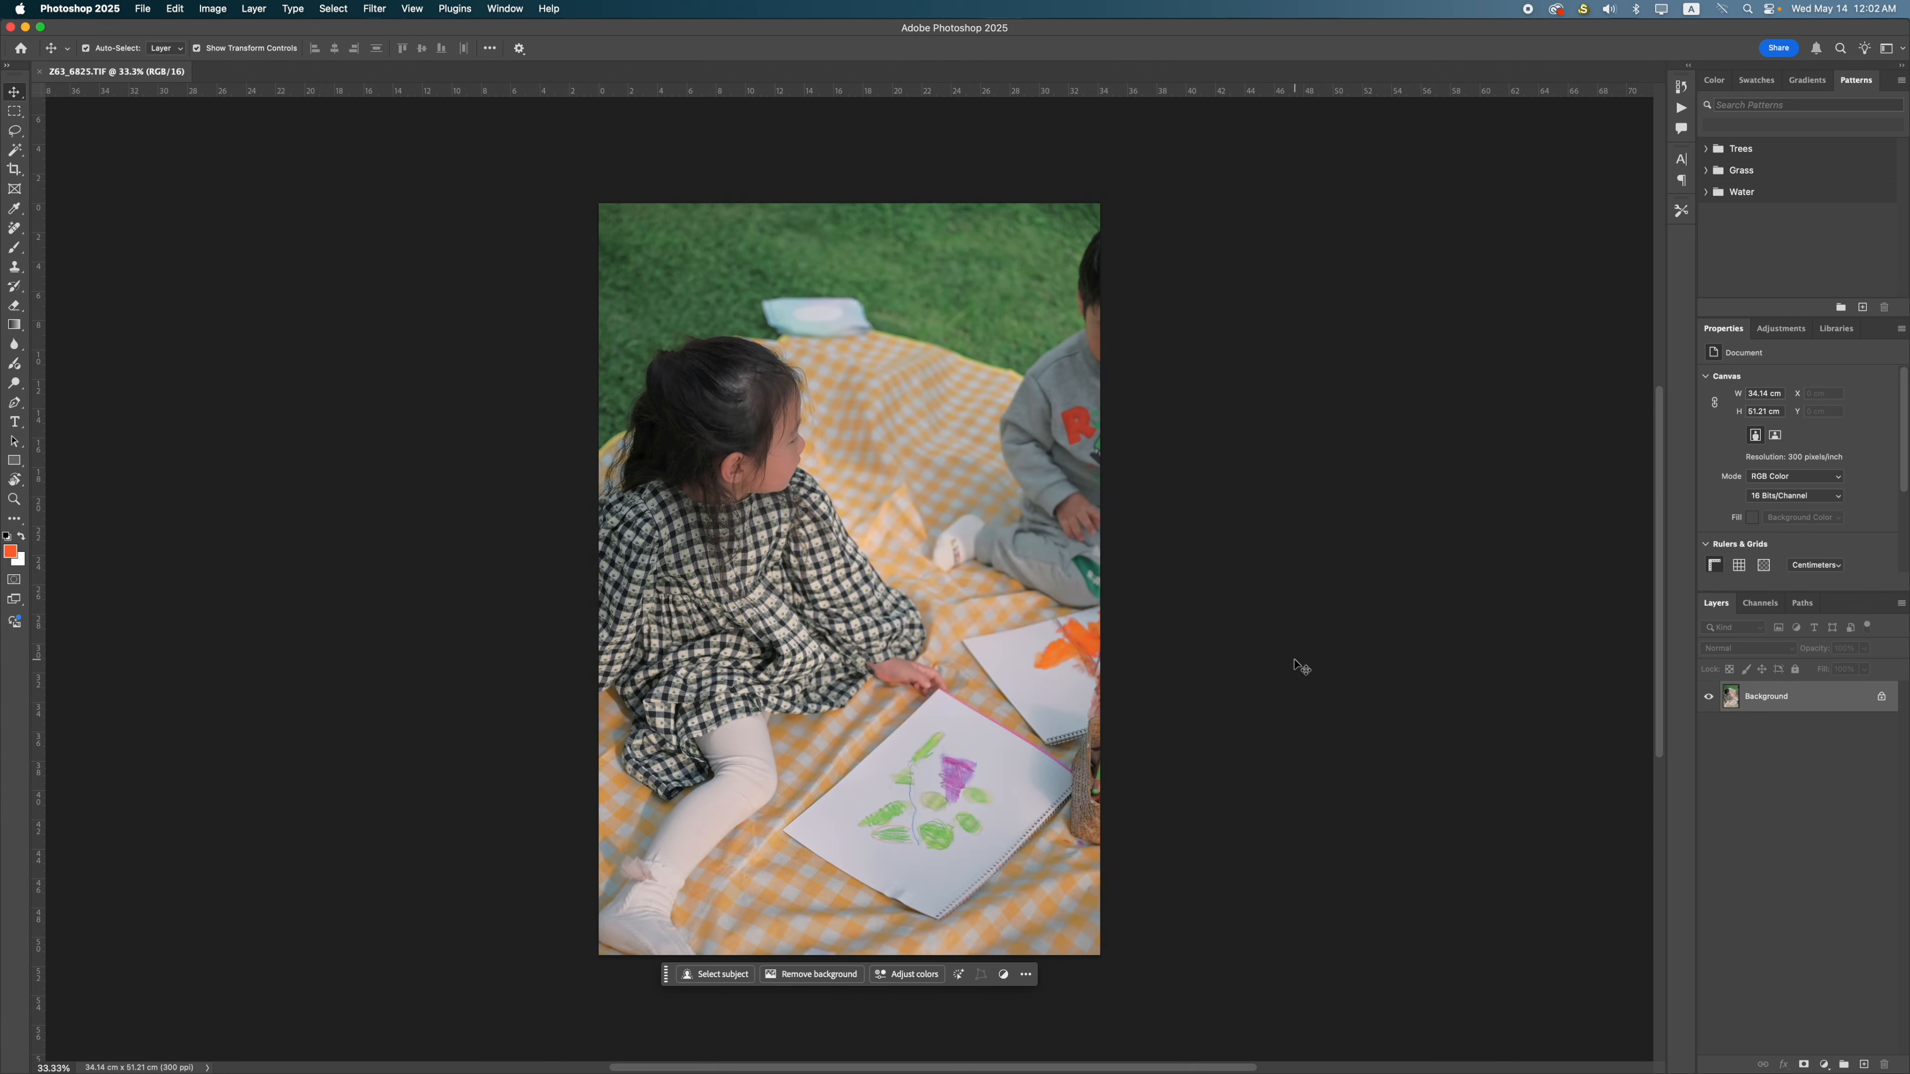
Duplicate the photo's Background layer
right_click(1823, 698)
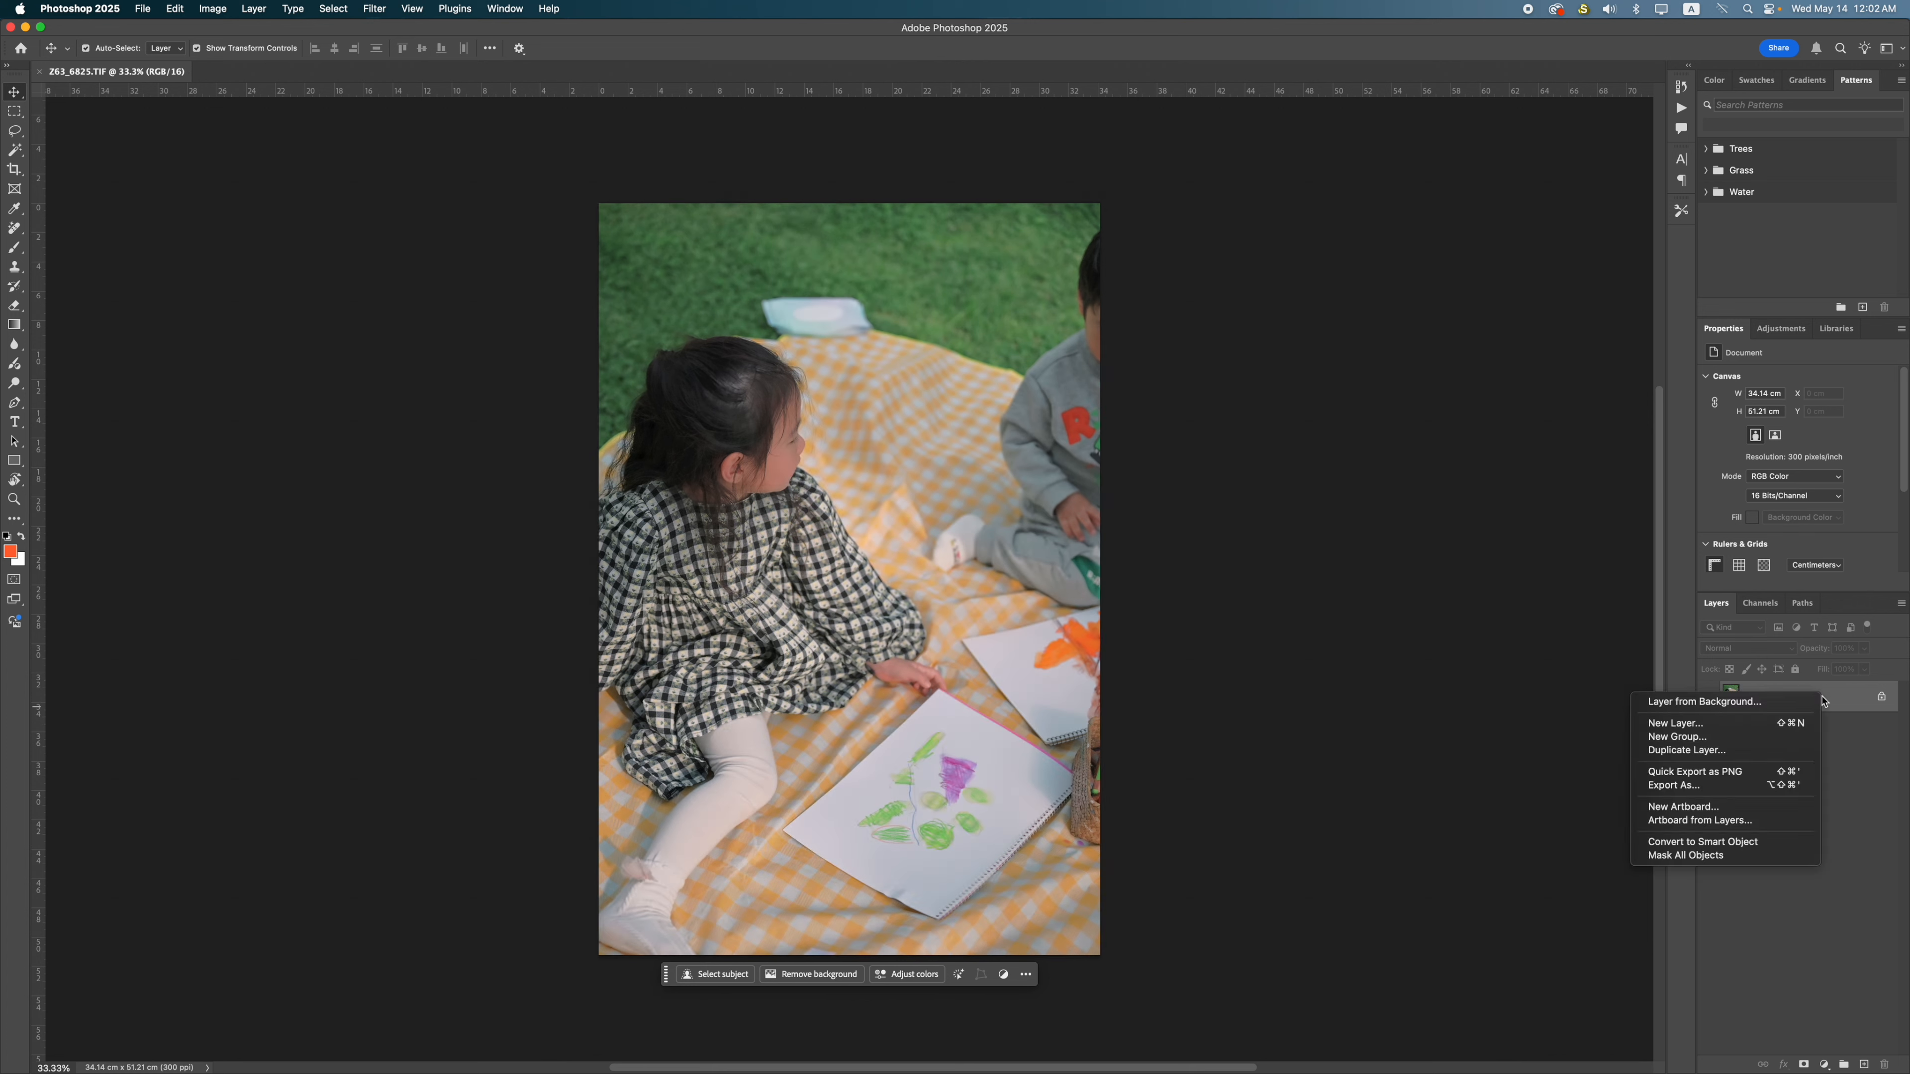
click(1770, 750)
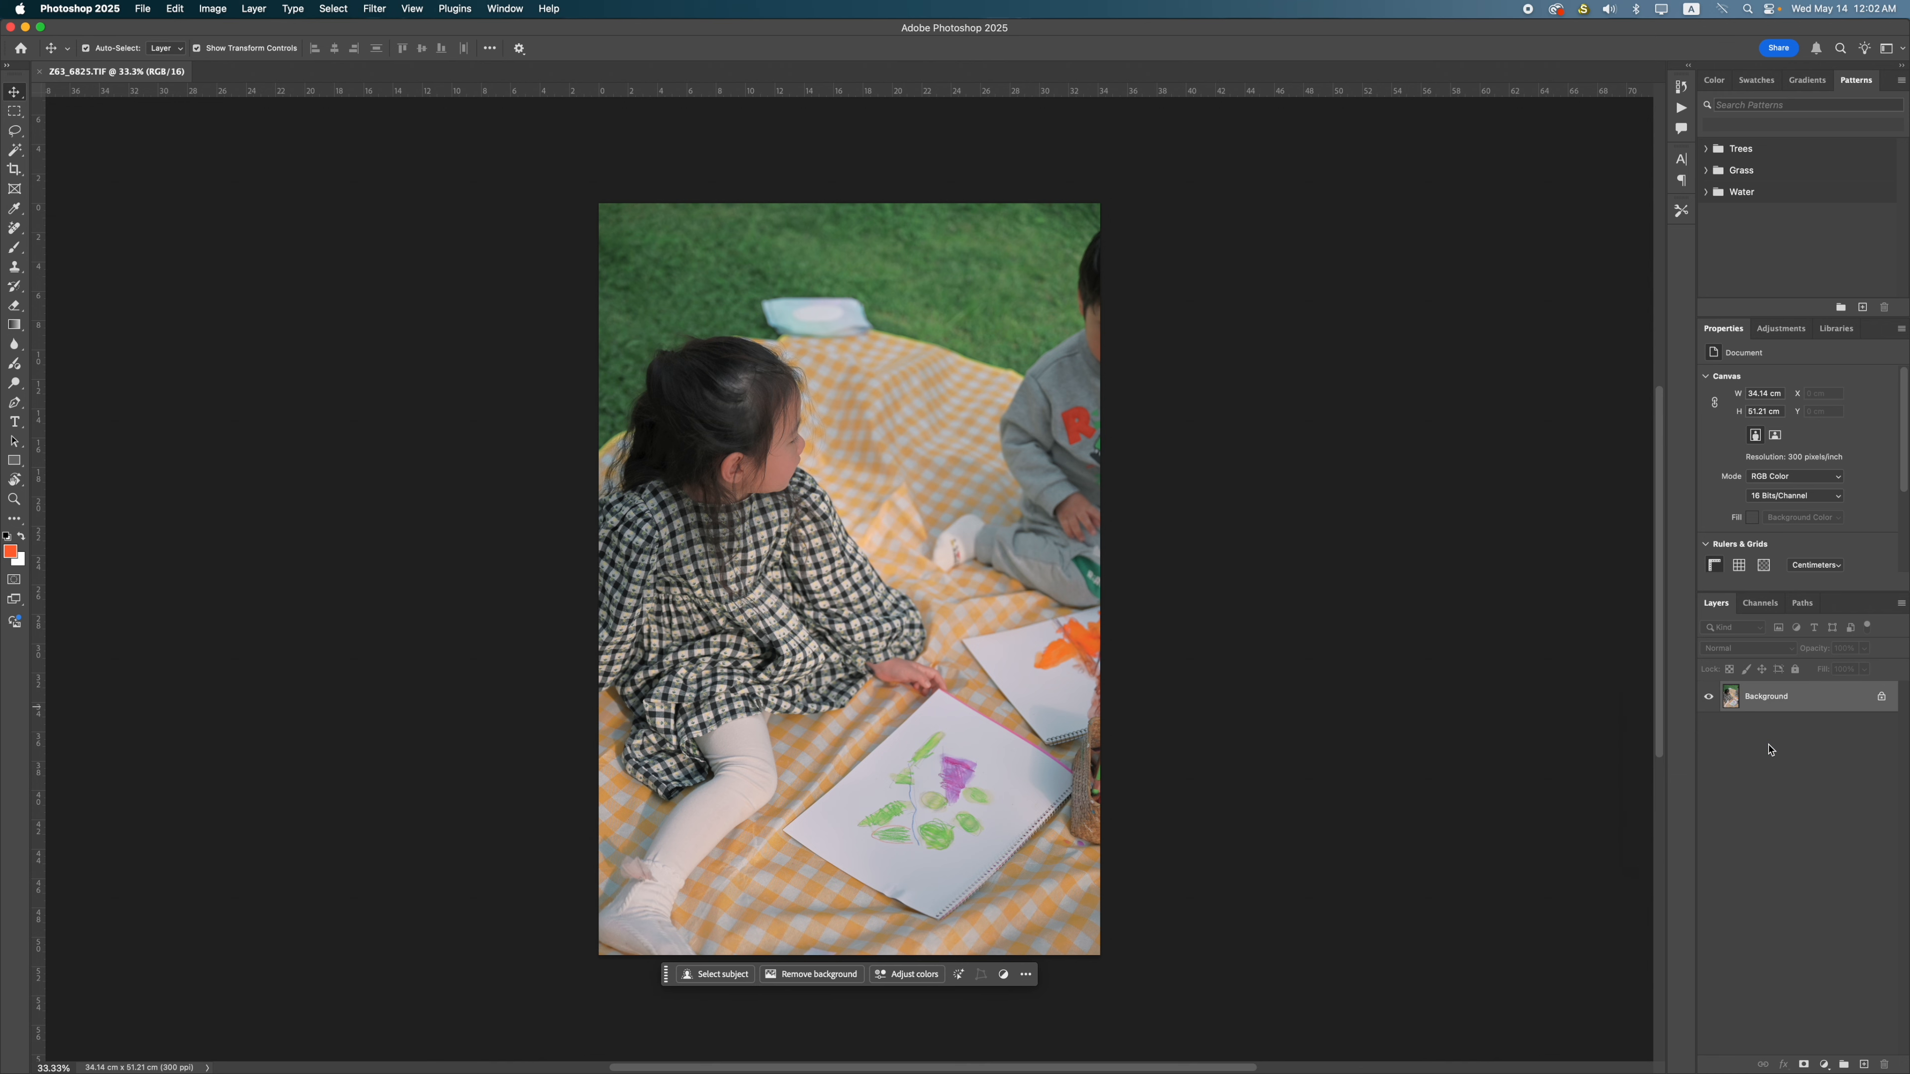
click(1077, 496)
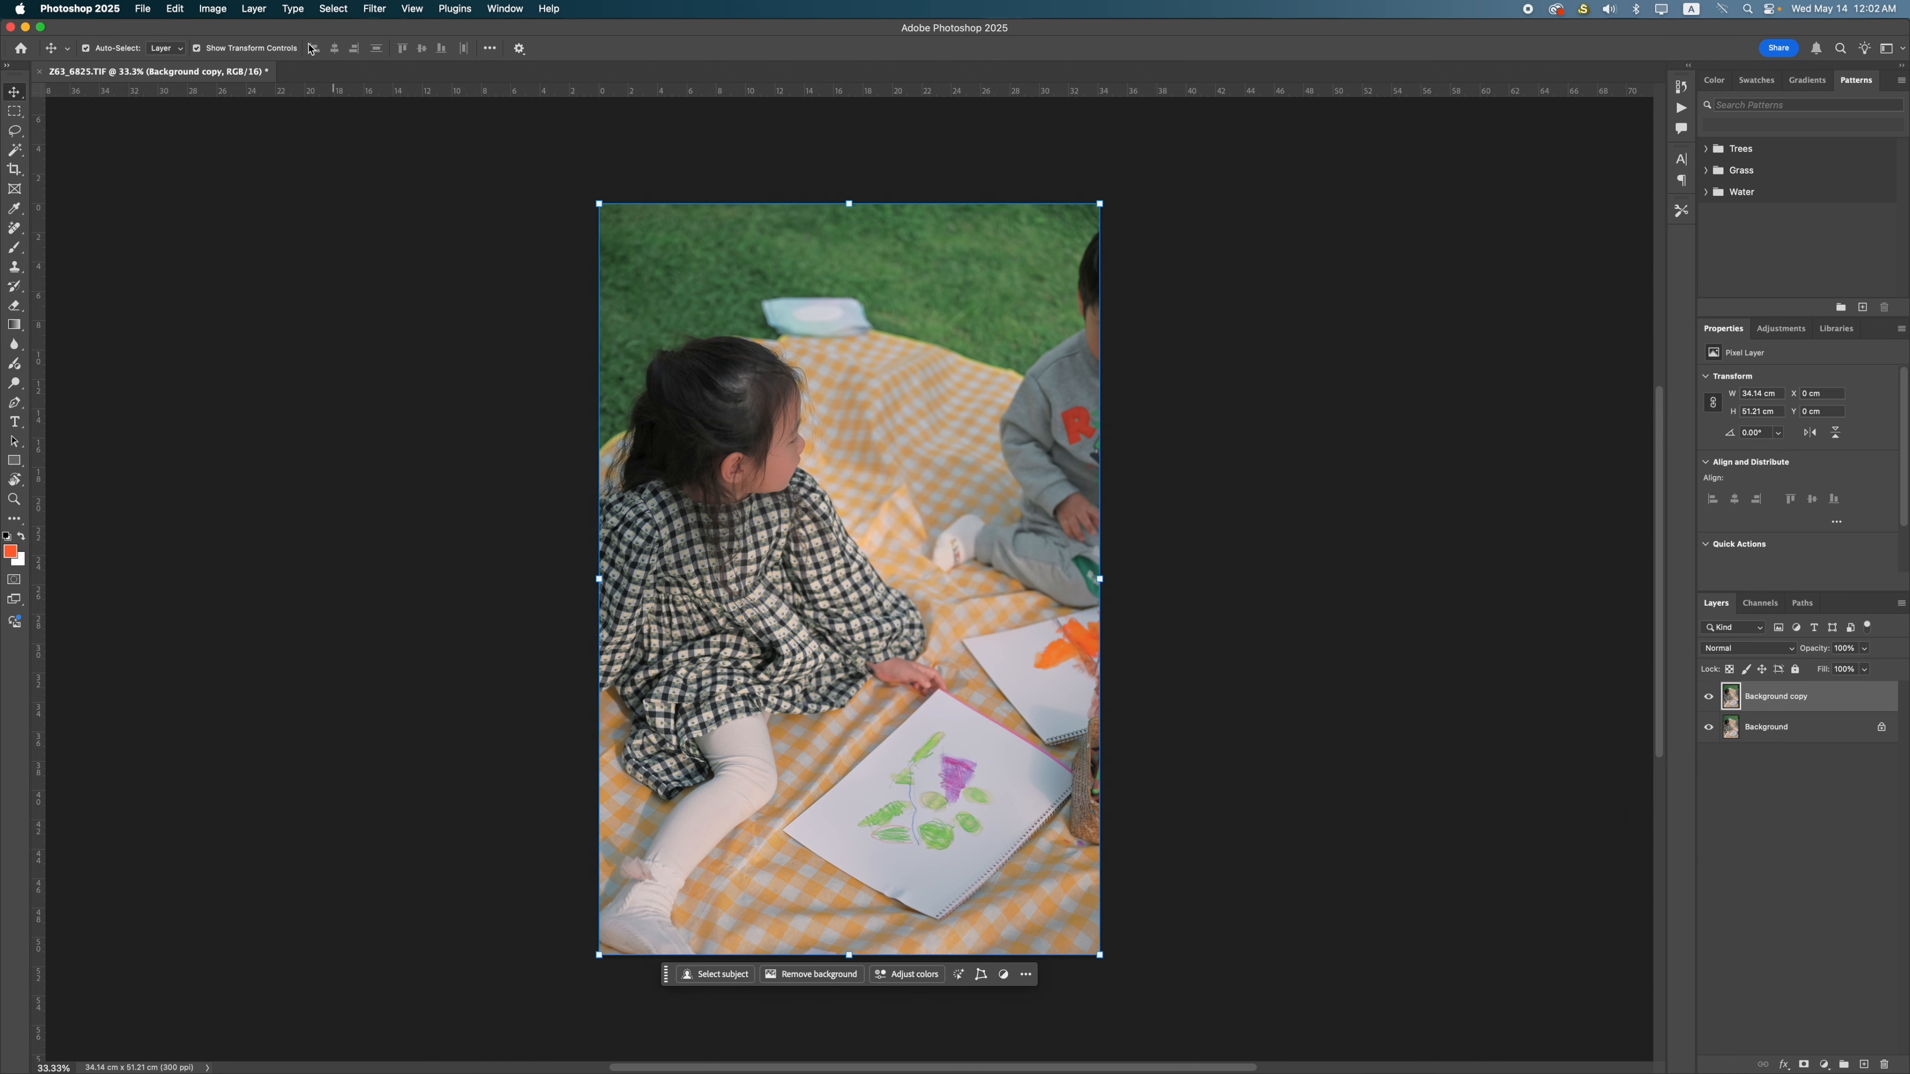
Apply the Camera Raw filter to the Background copy layer with Exposure -1.60, Highlights +19, Shadows -39, Texture +35 and Clarity -37
click(374, 8)
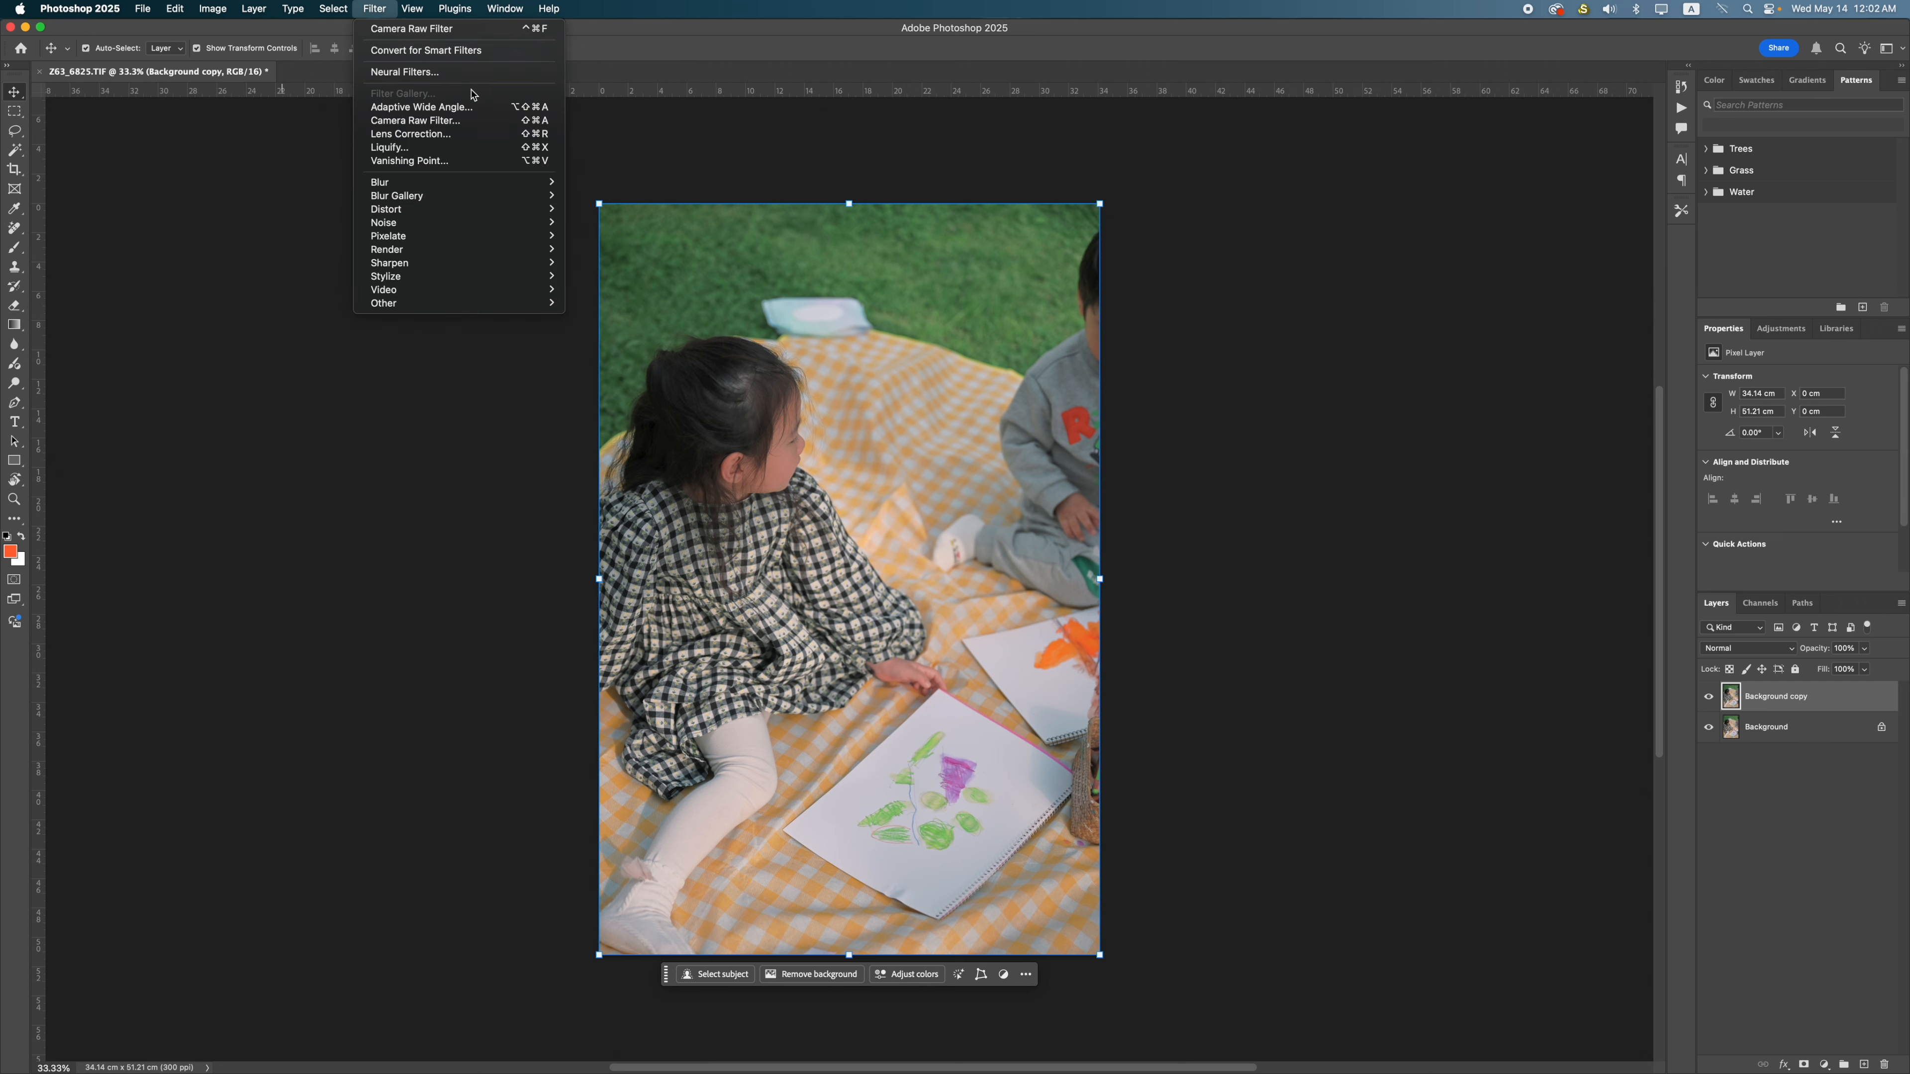
click(465, 120)
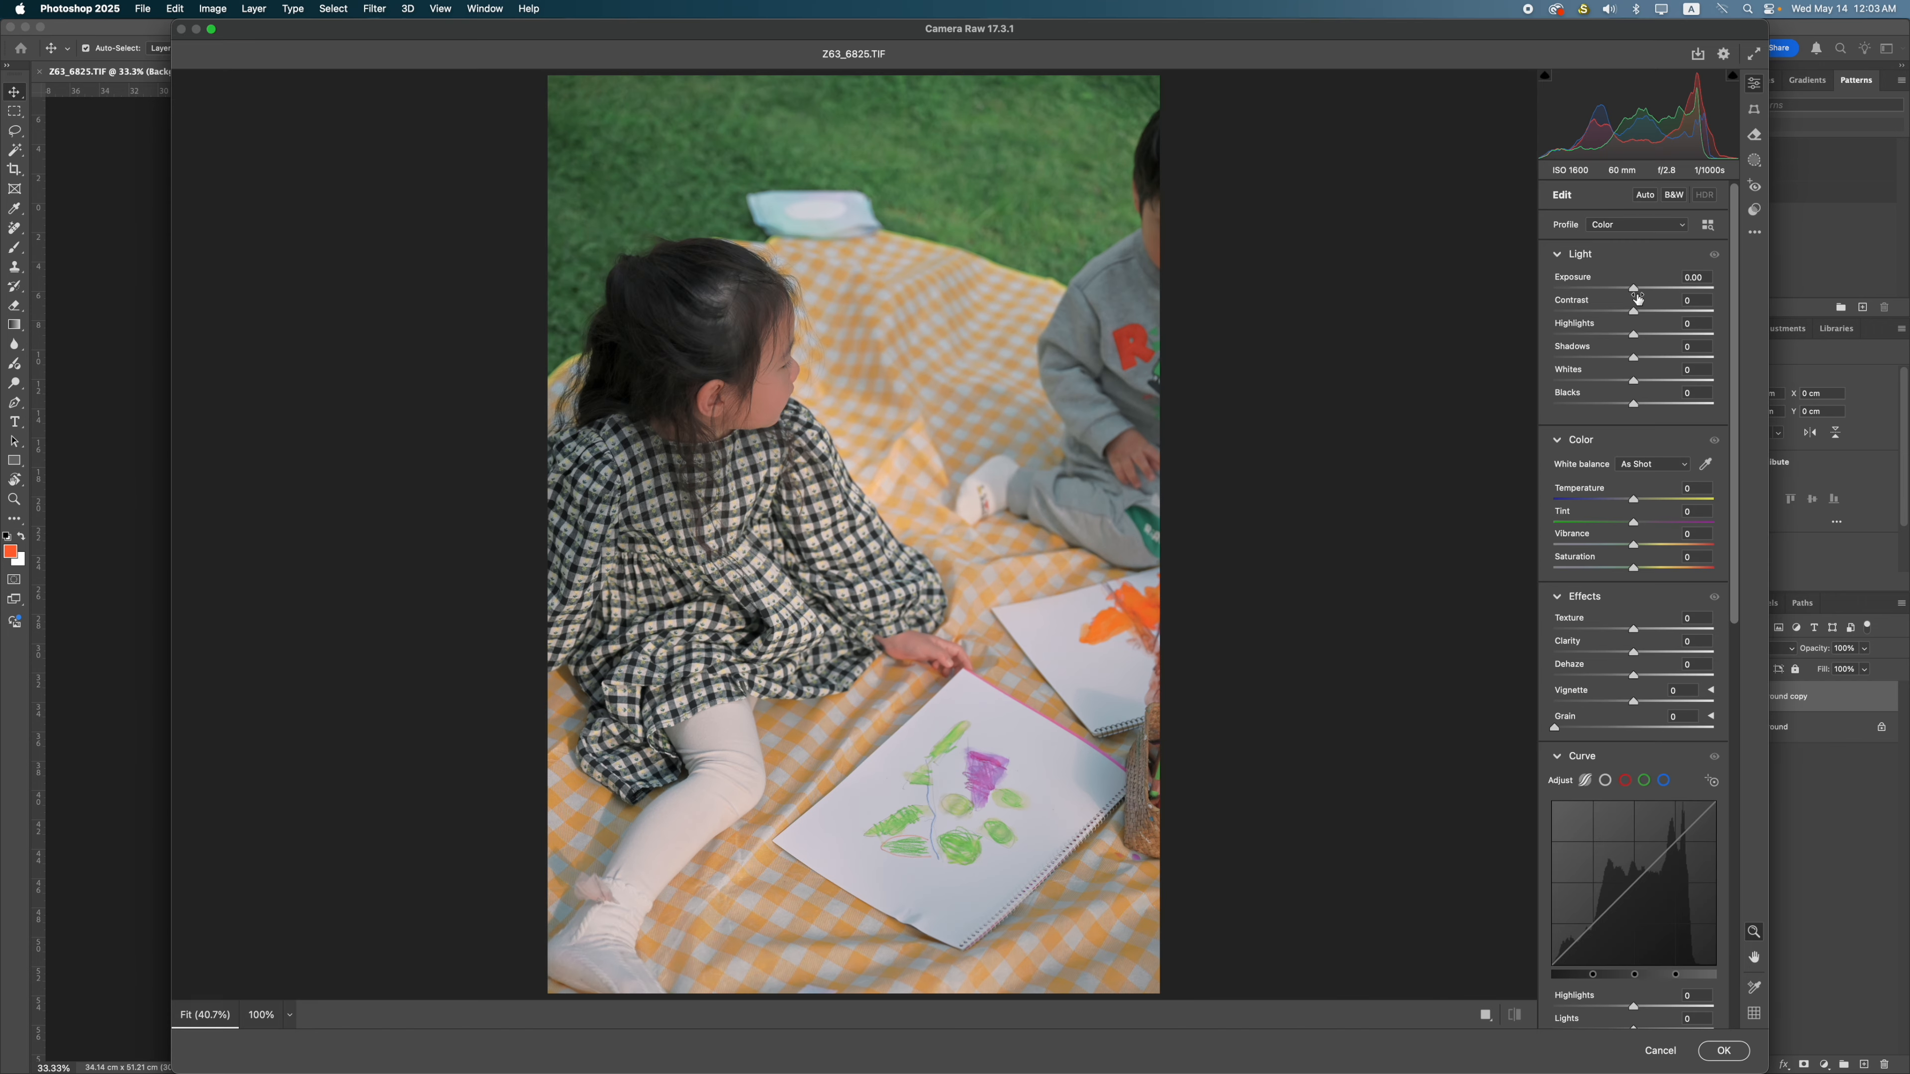
drag(1634, 290, 1604, 359)
mouse_move(1635, 632)
mouse_down()
mouse_move(1663, 634)
mouse_move(1606, 654)
mouse_up()
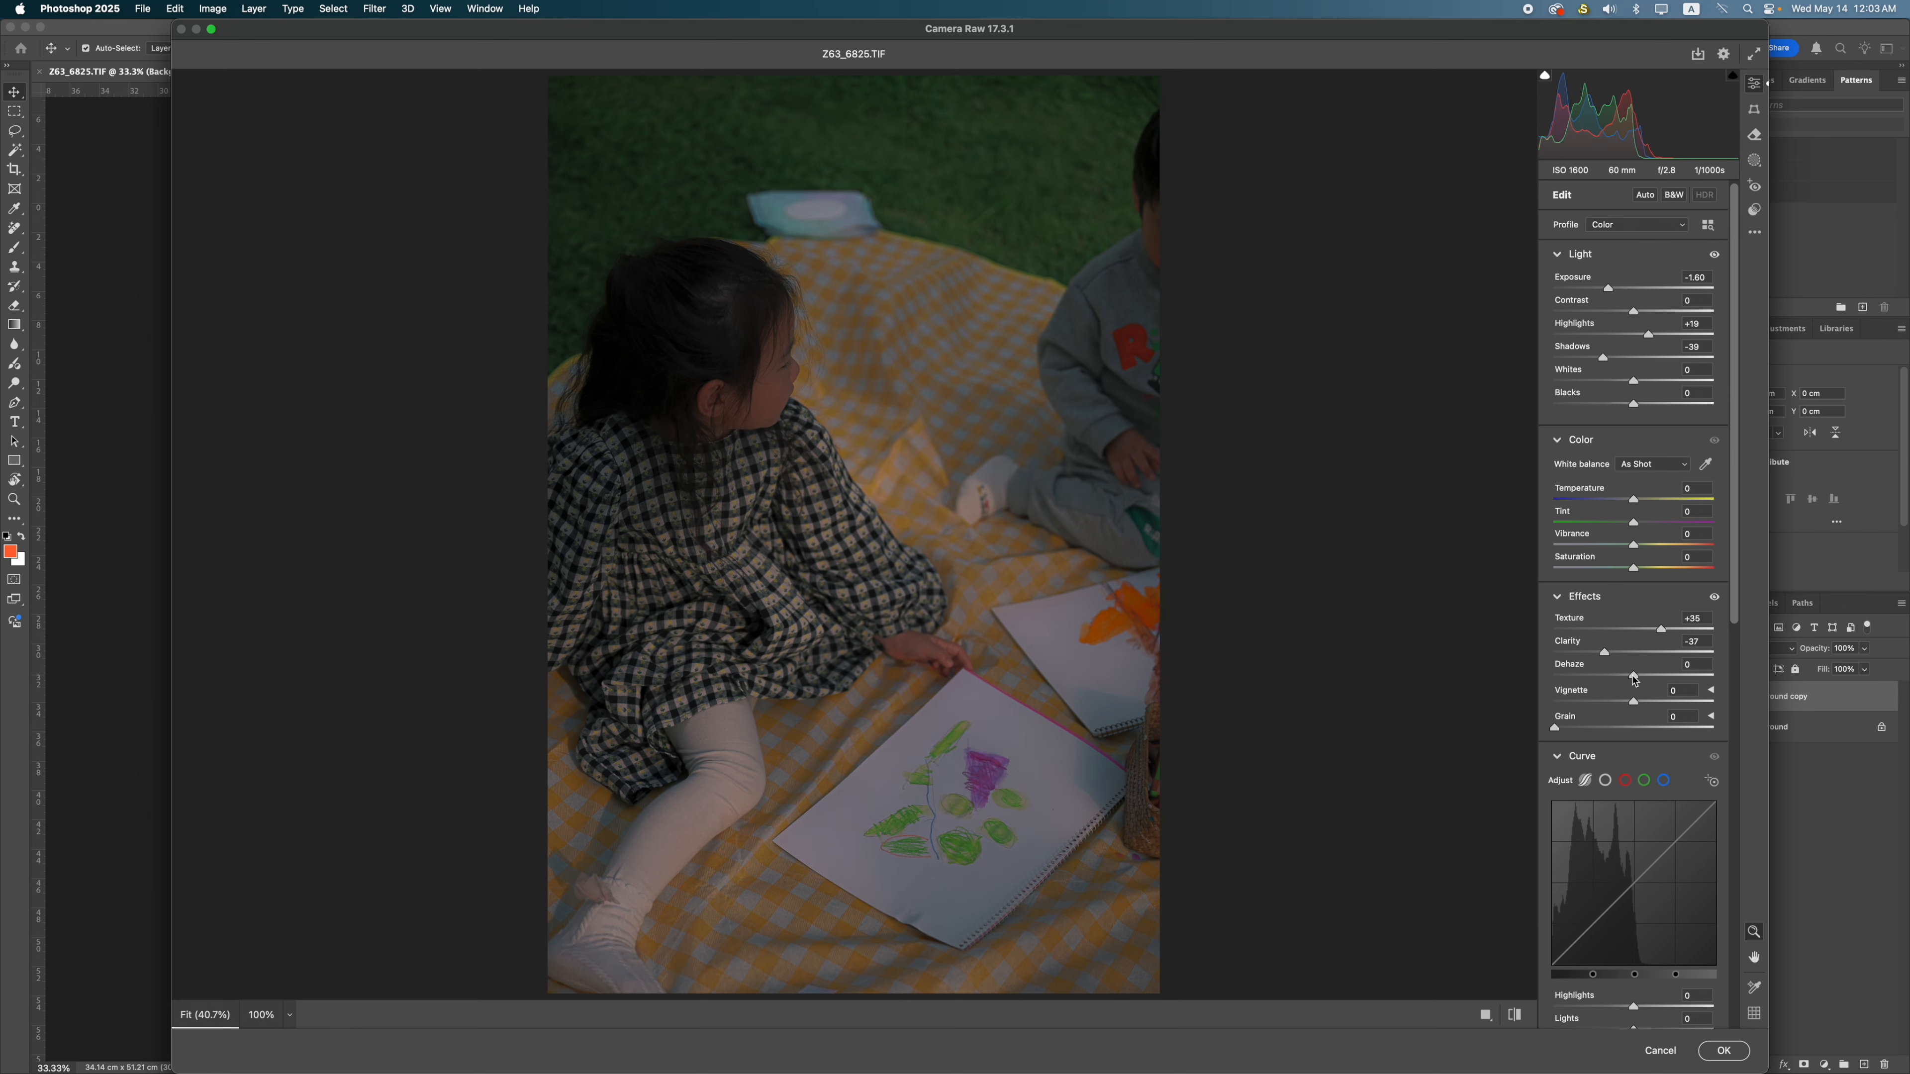
click(1722, 1053)
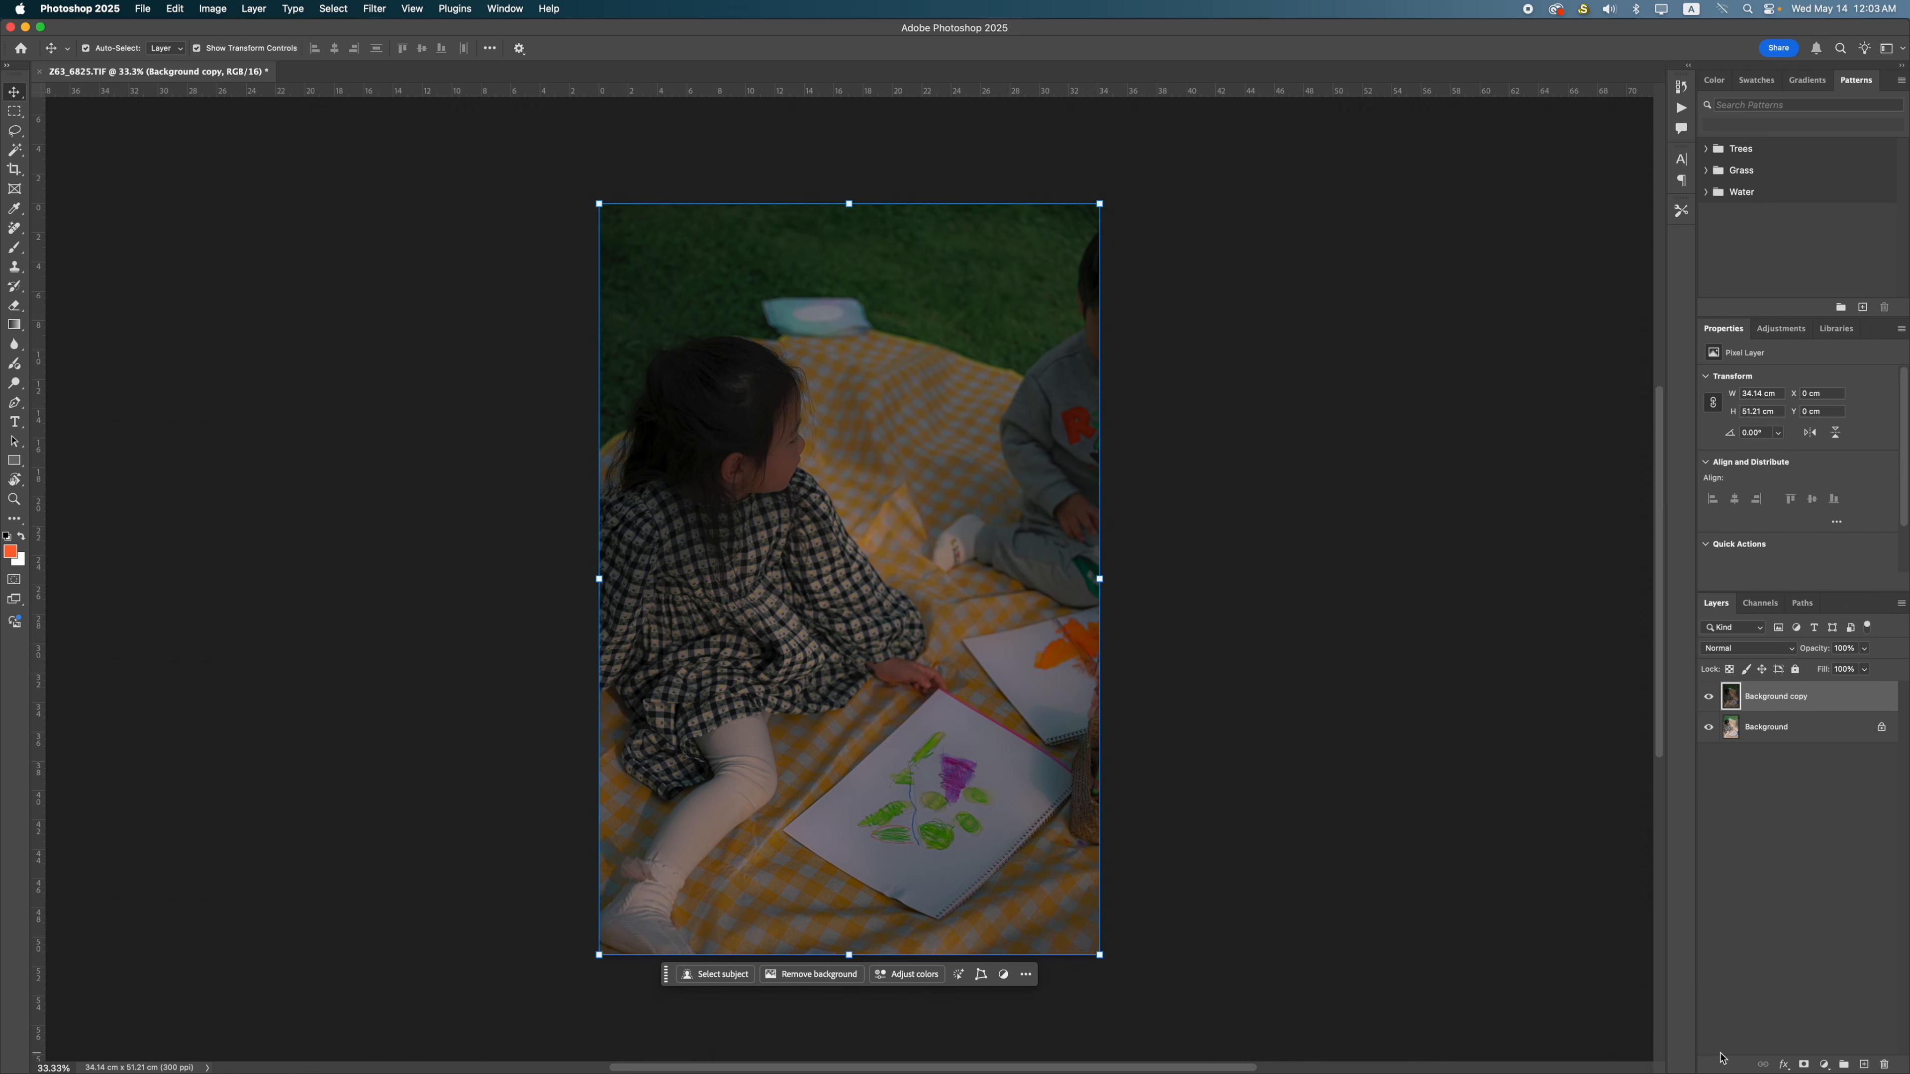
click(1474, 709)
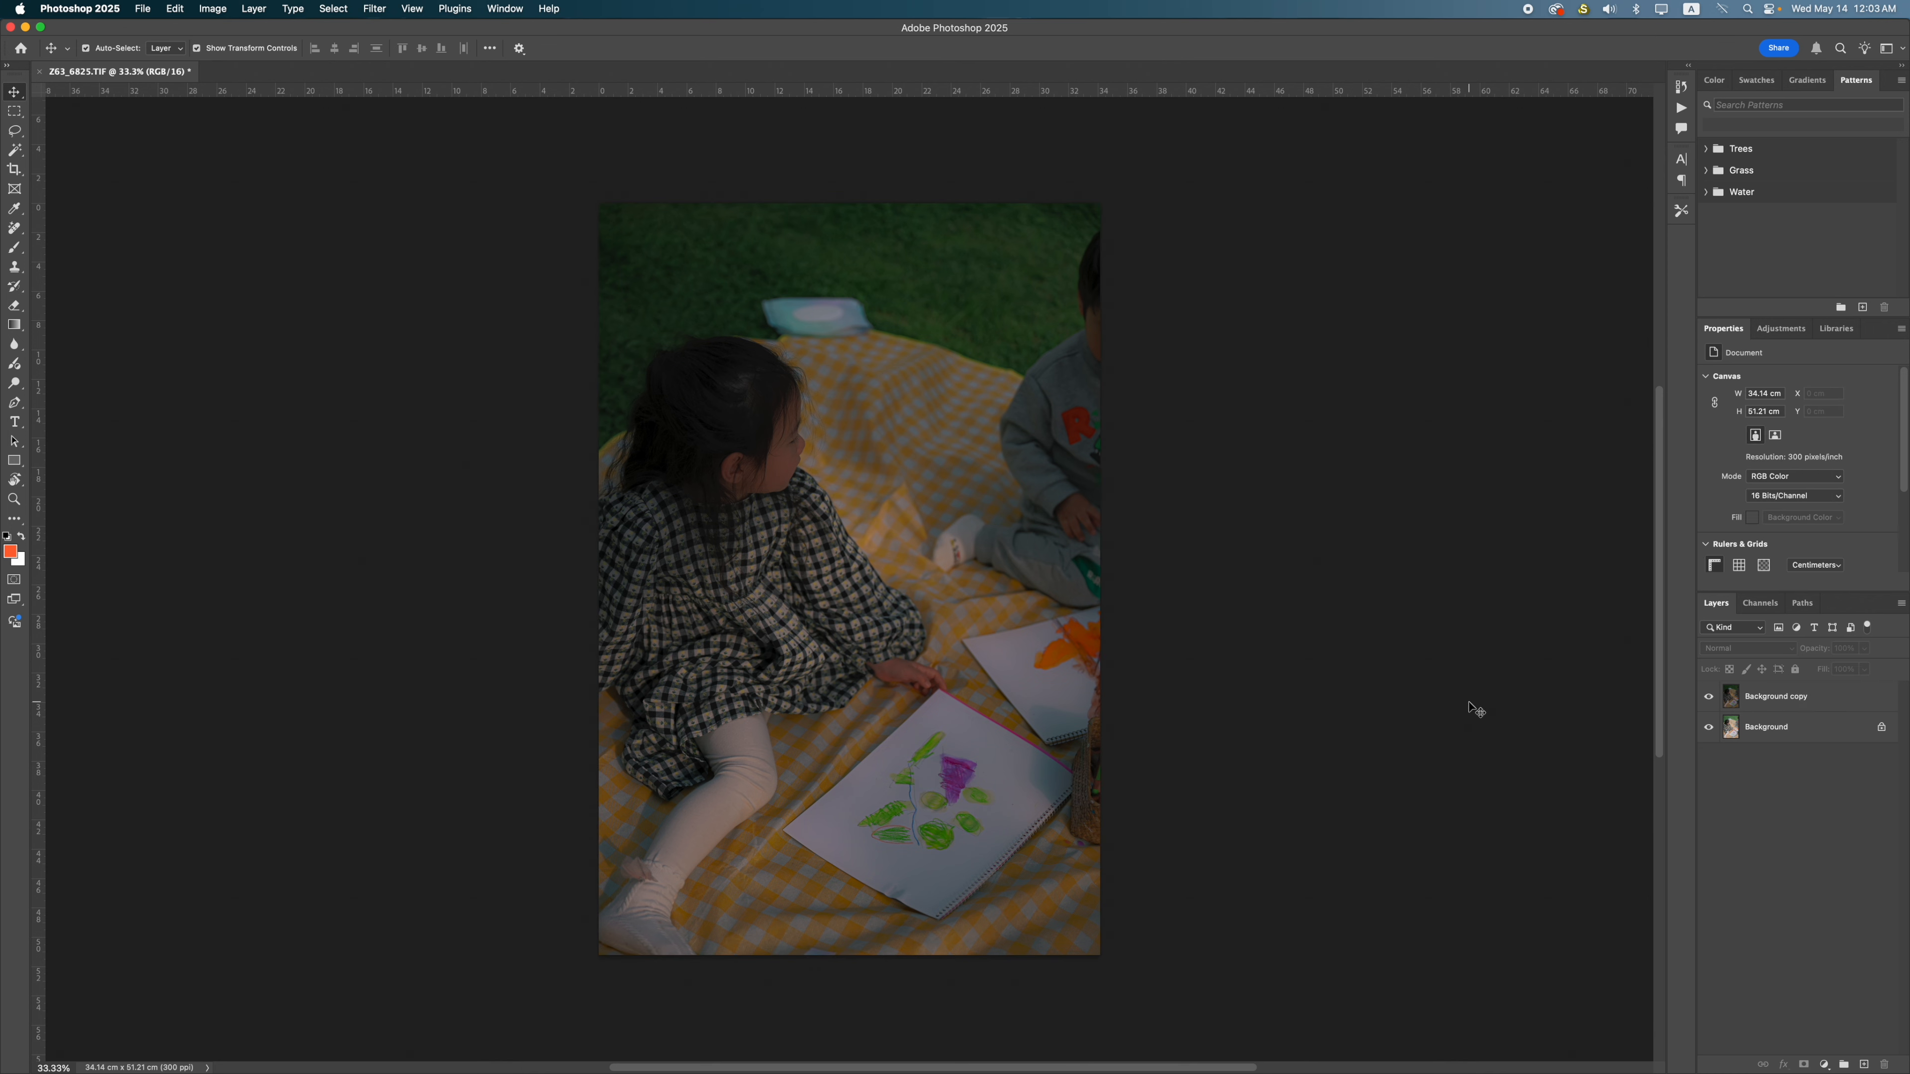
Hide and reshow the Background copy layer to compare the darkened edit with the original photo
click(1796, 700)
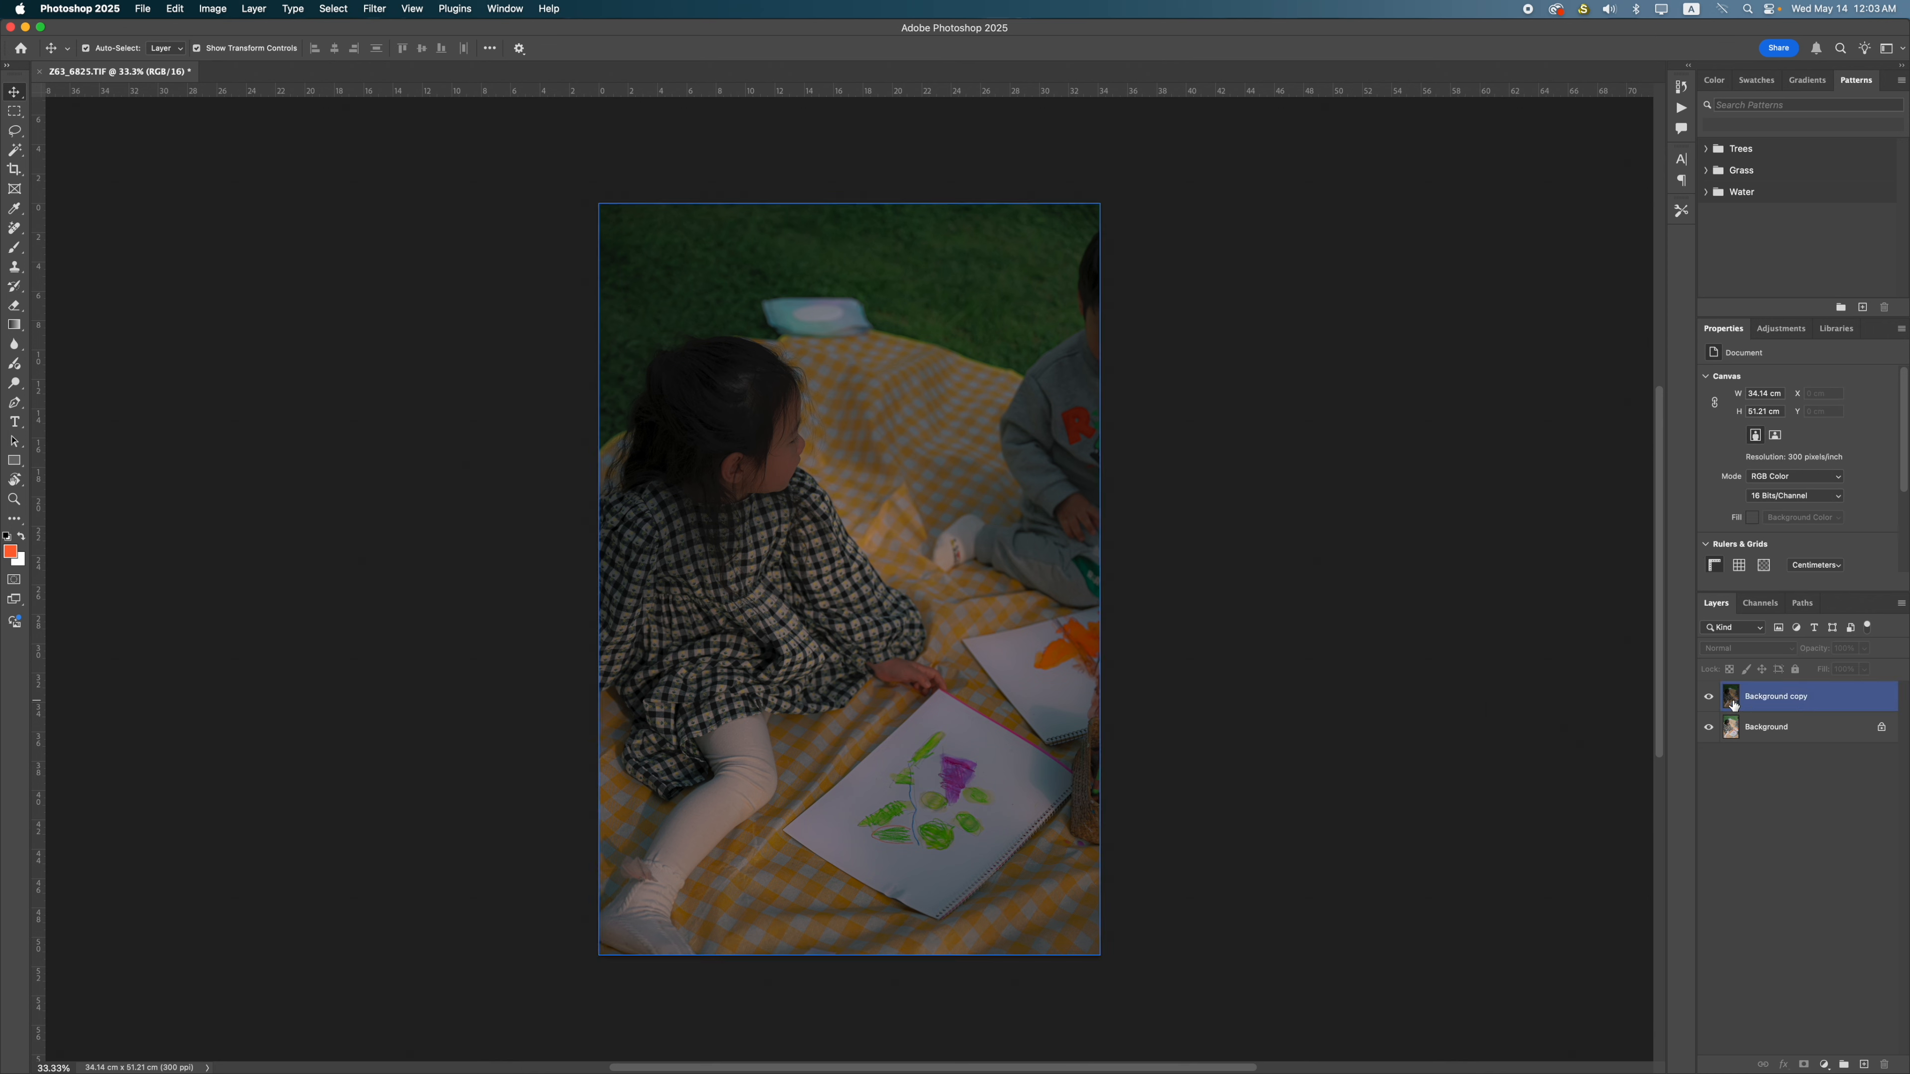
click(1709, 702)
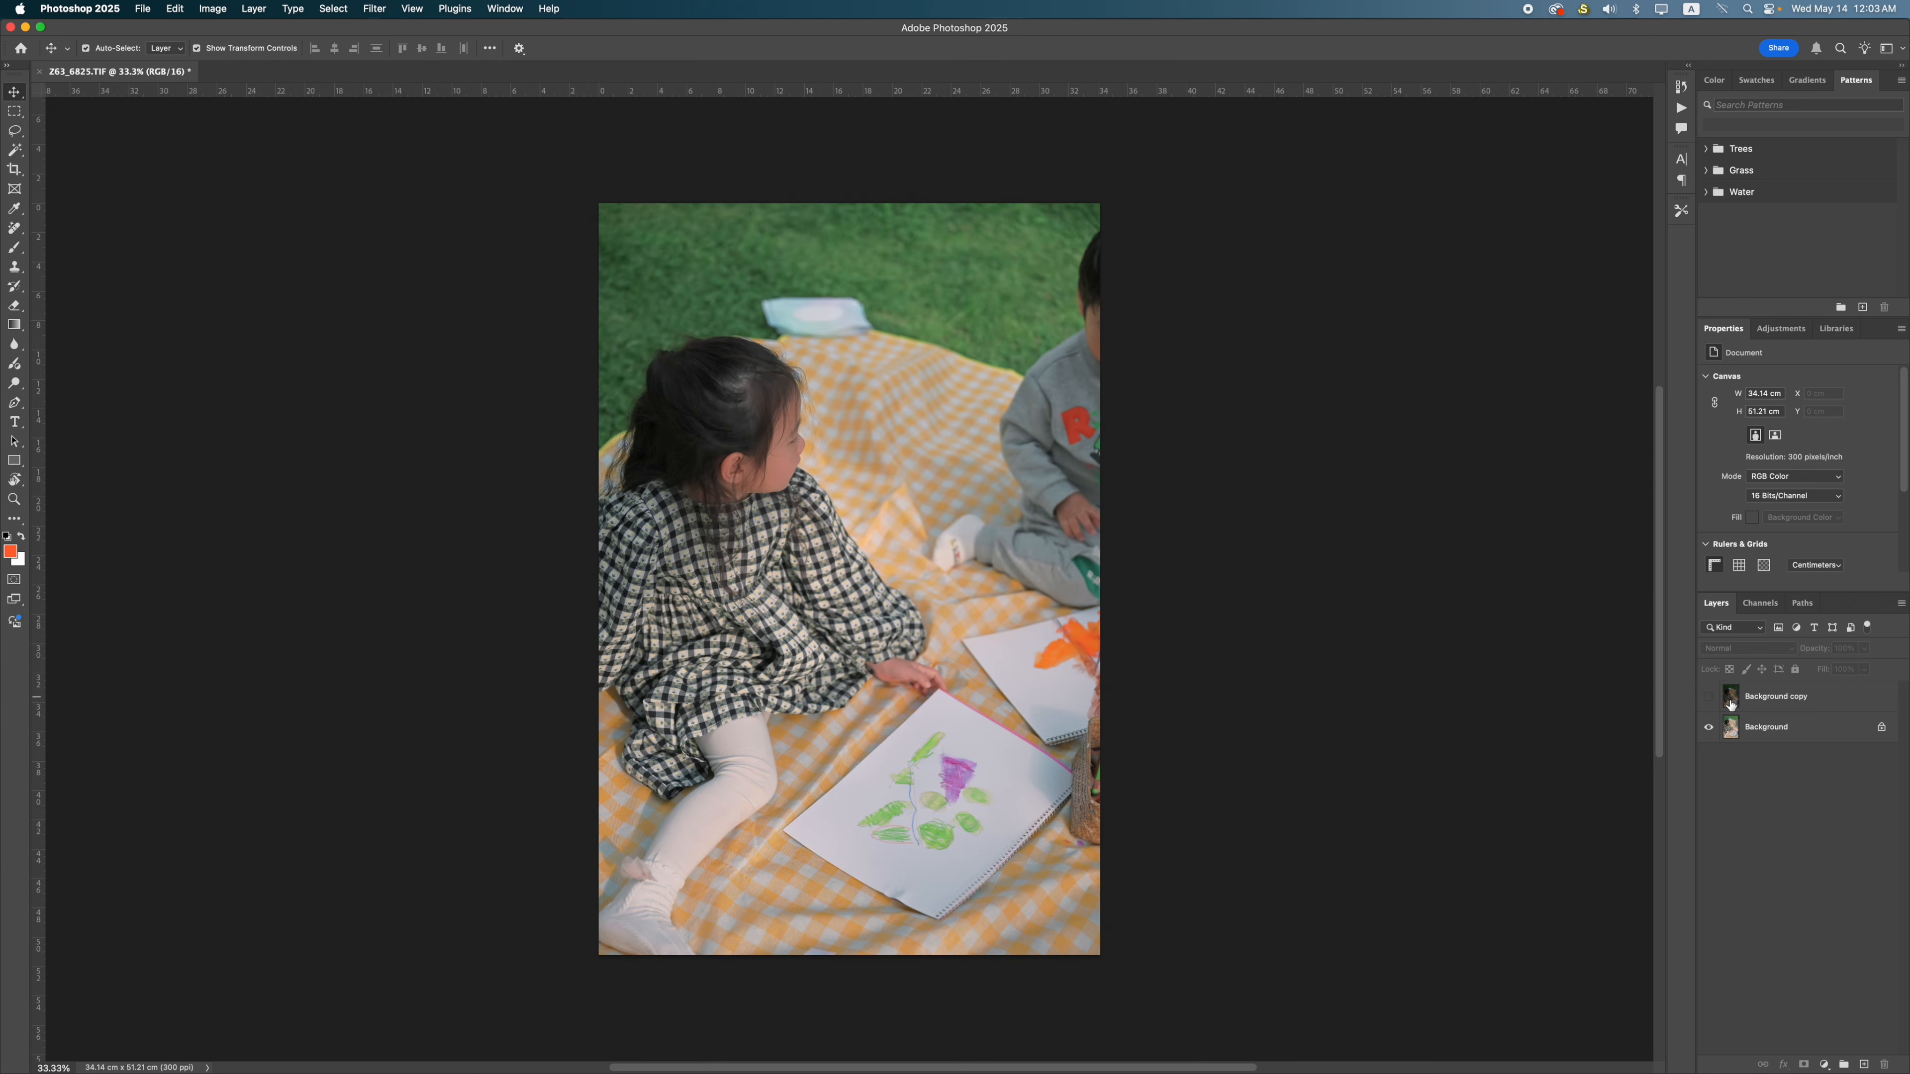
click(1709, 700)
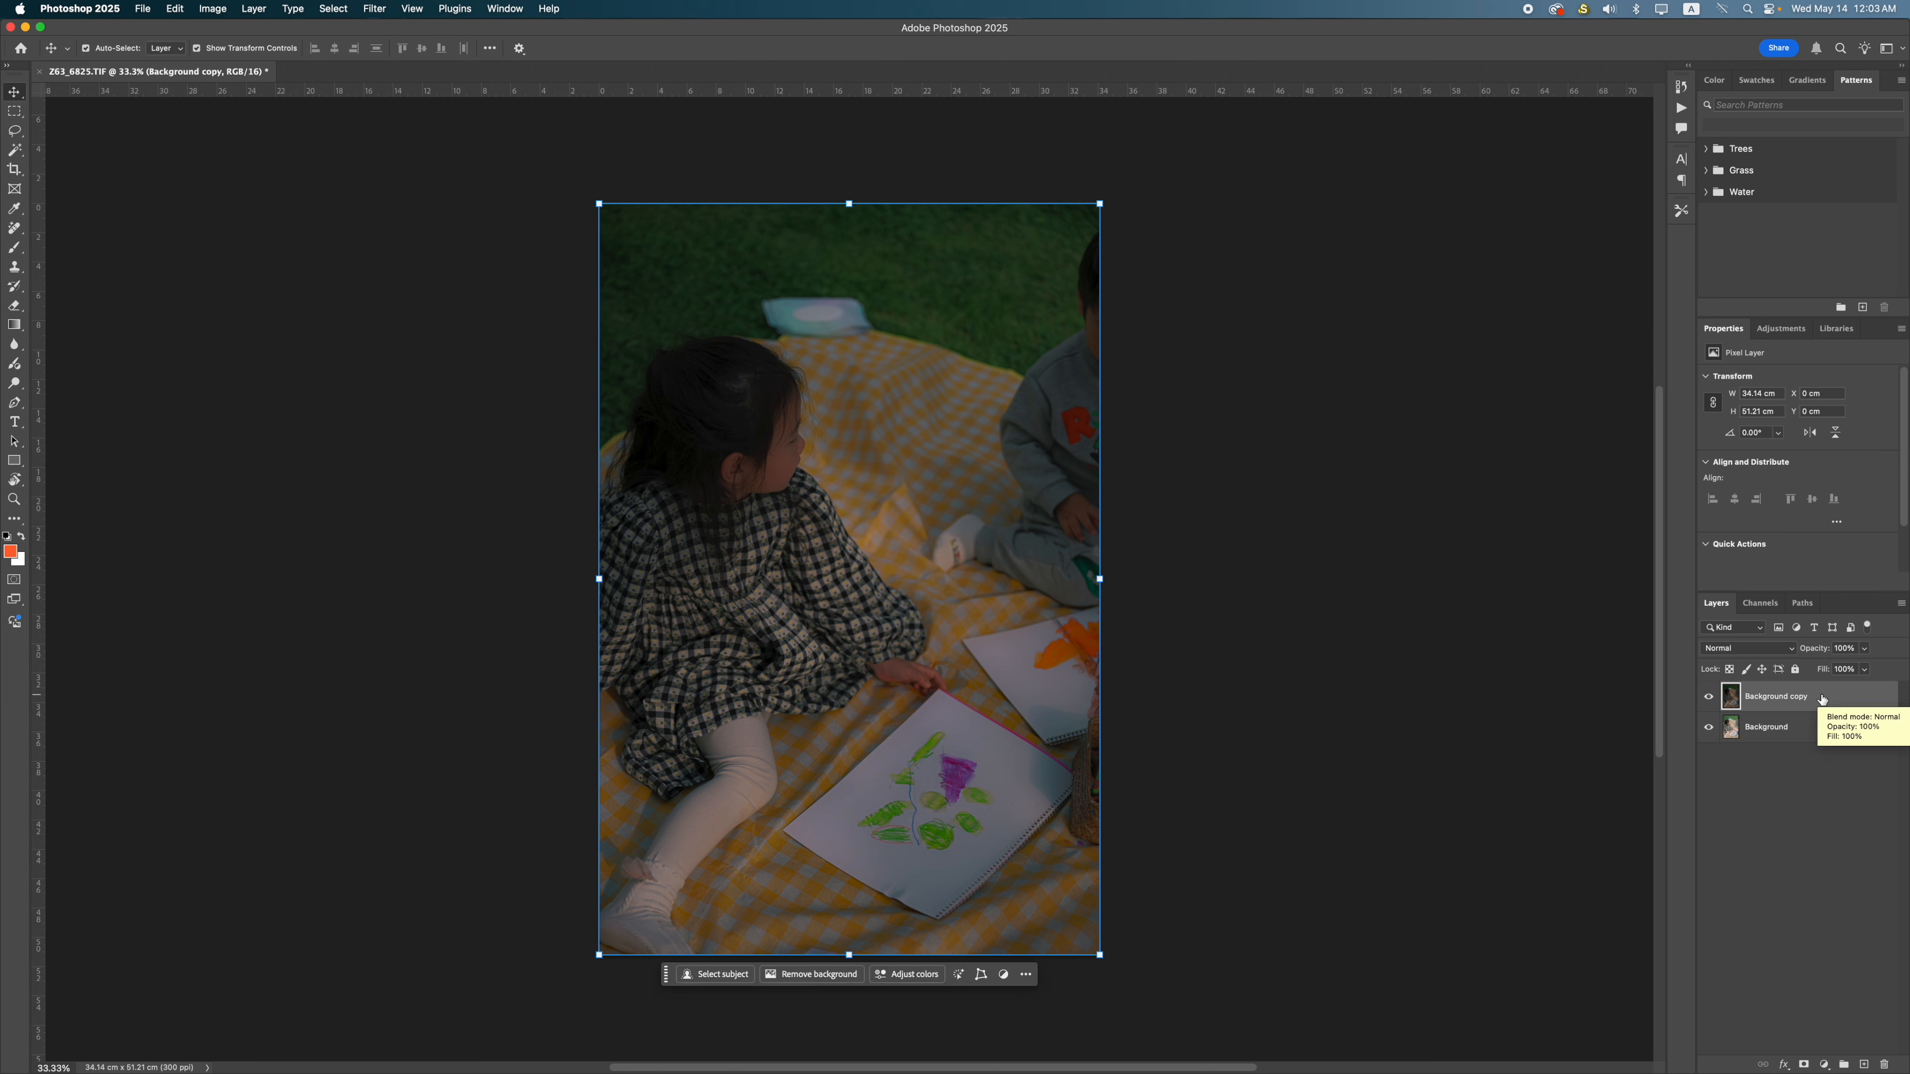
Duplicate the Background copy layer as Background copy 2 within Z63_6825.TIF
right_click(1822, 698)
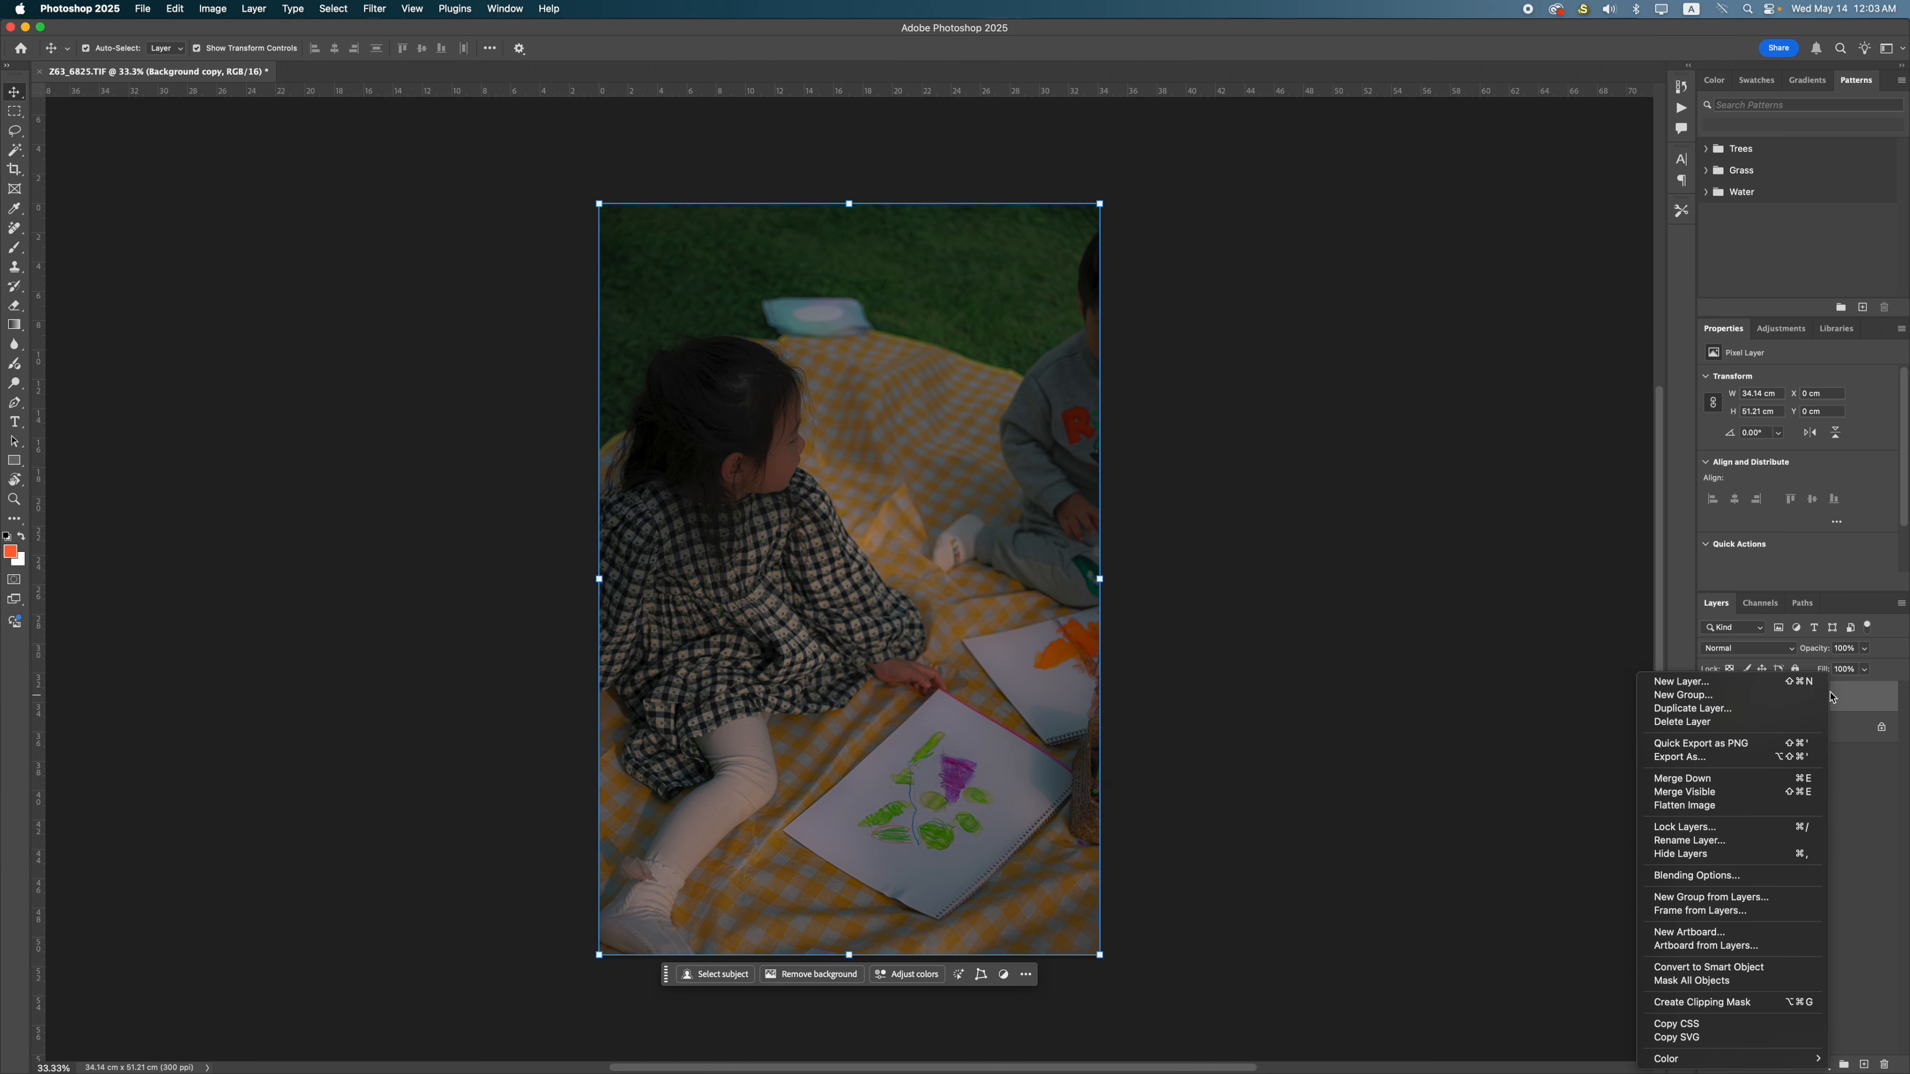
click(1788, 709)
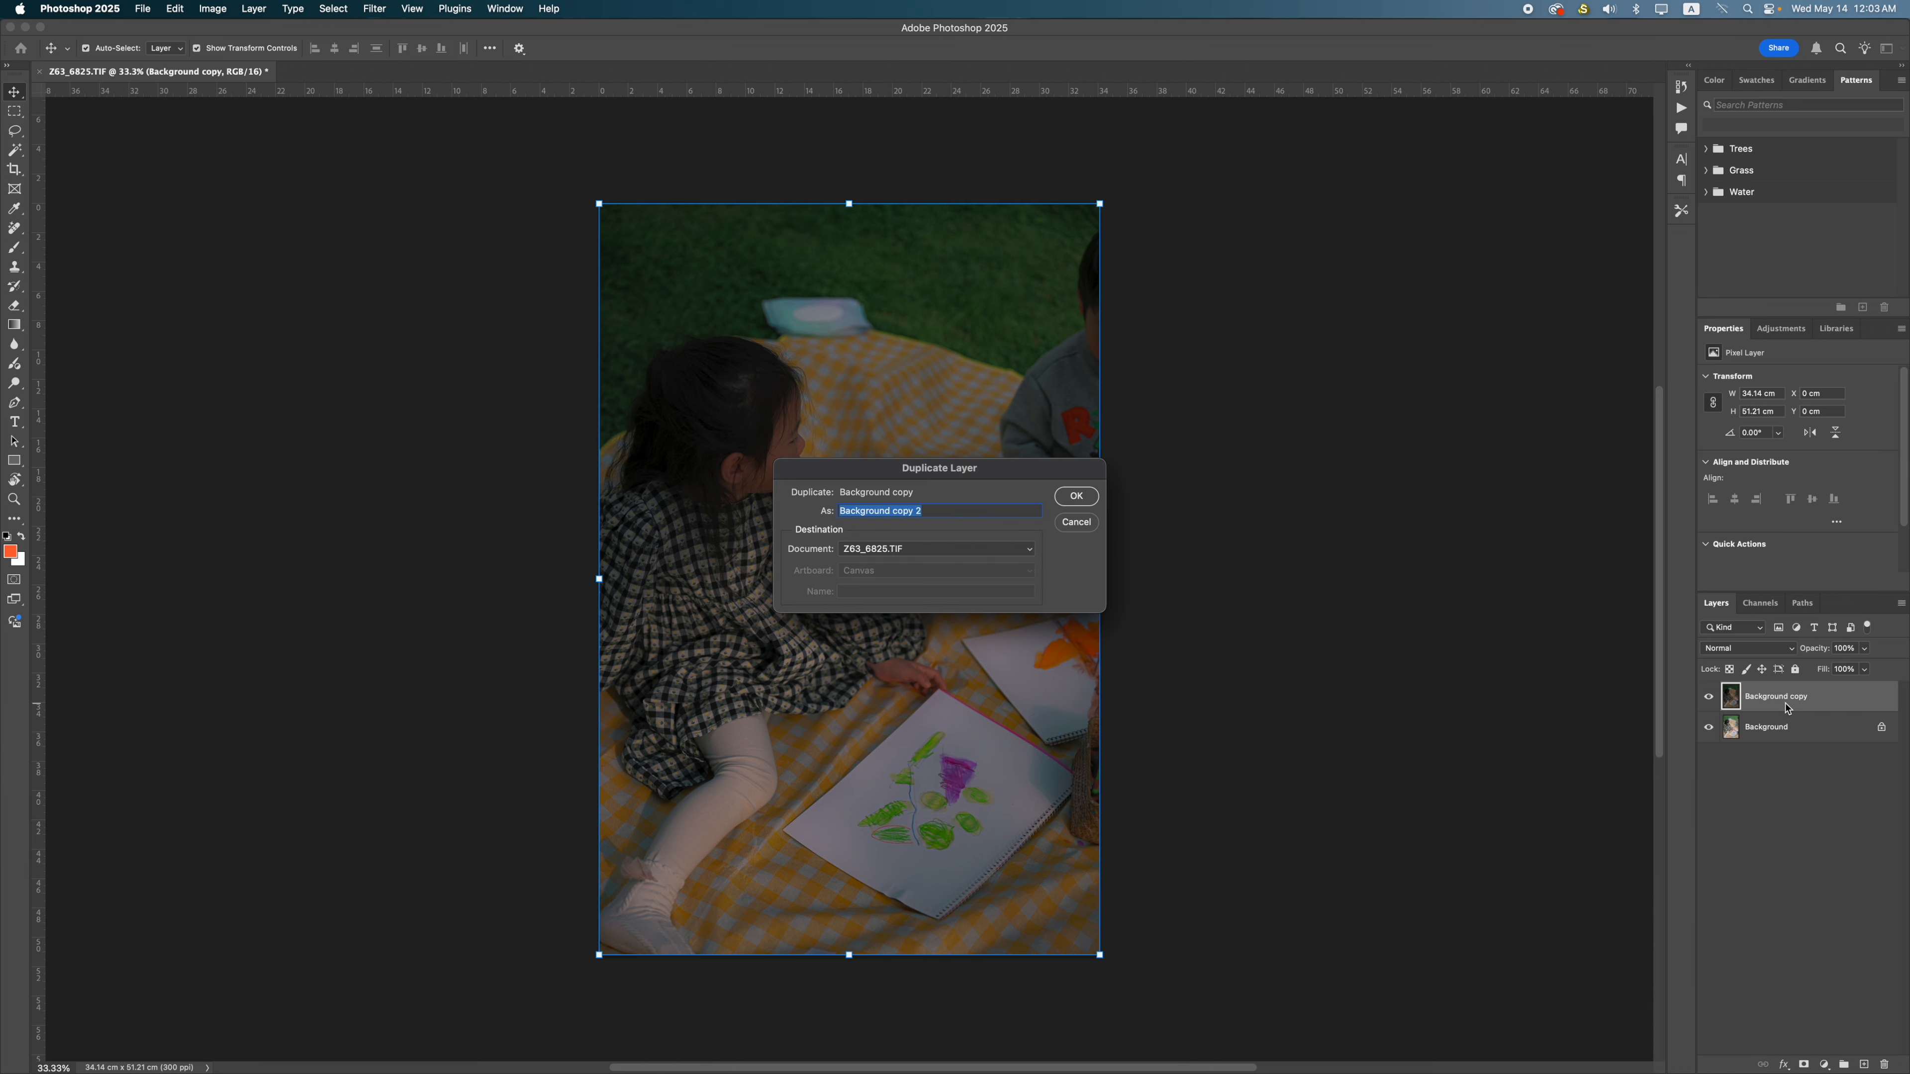
click(1098, 499)
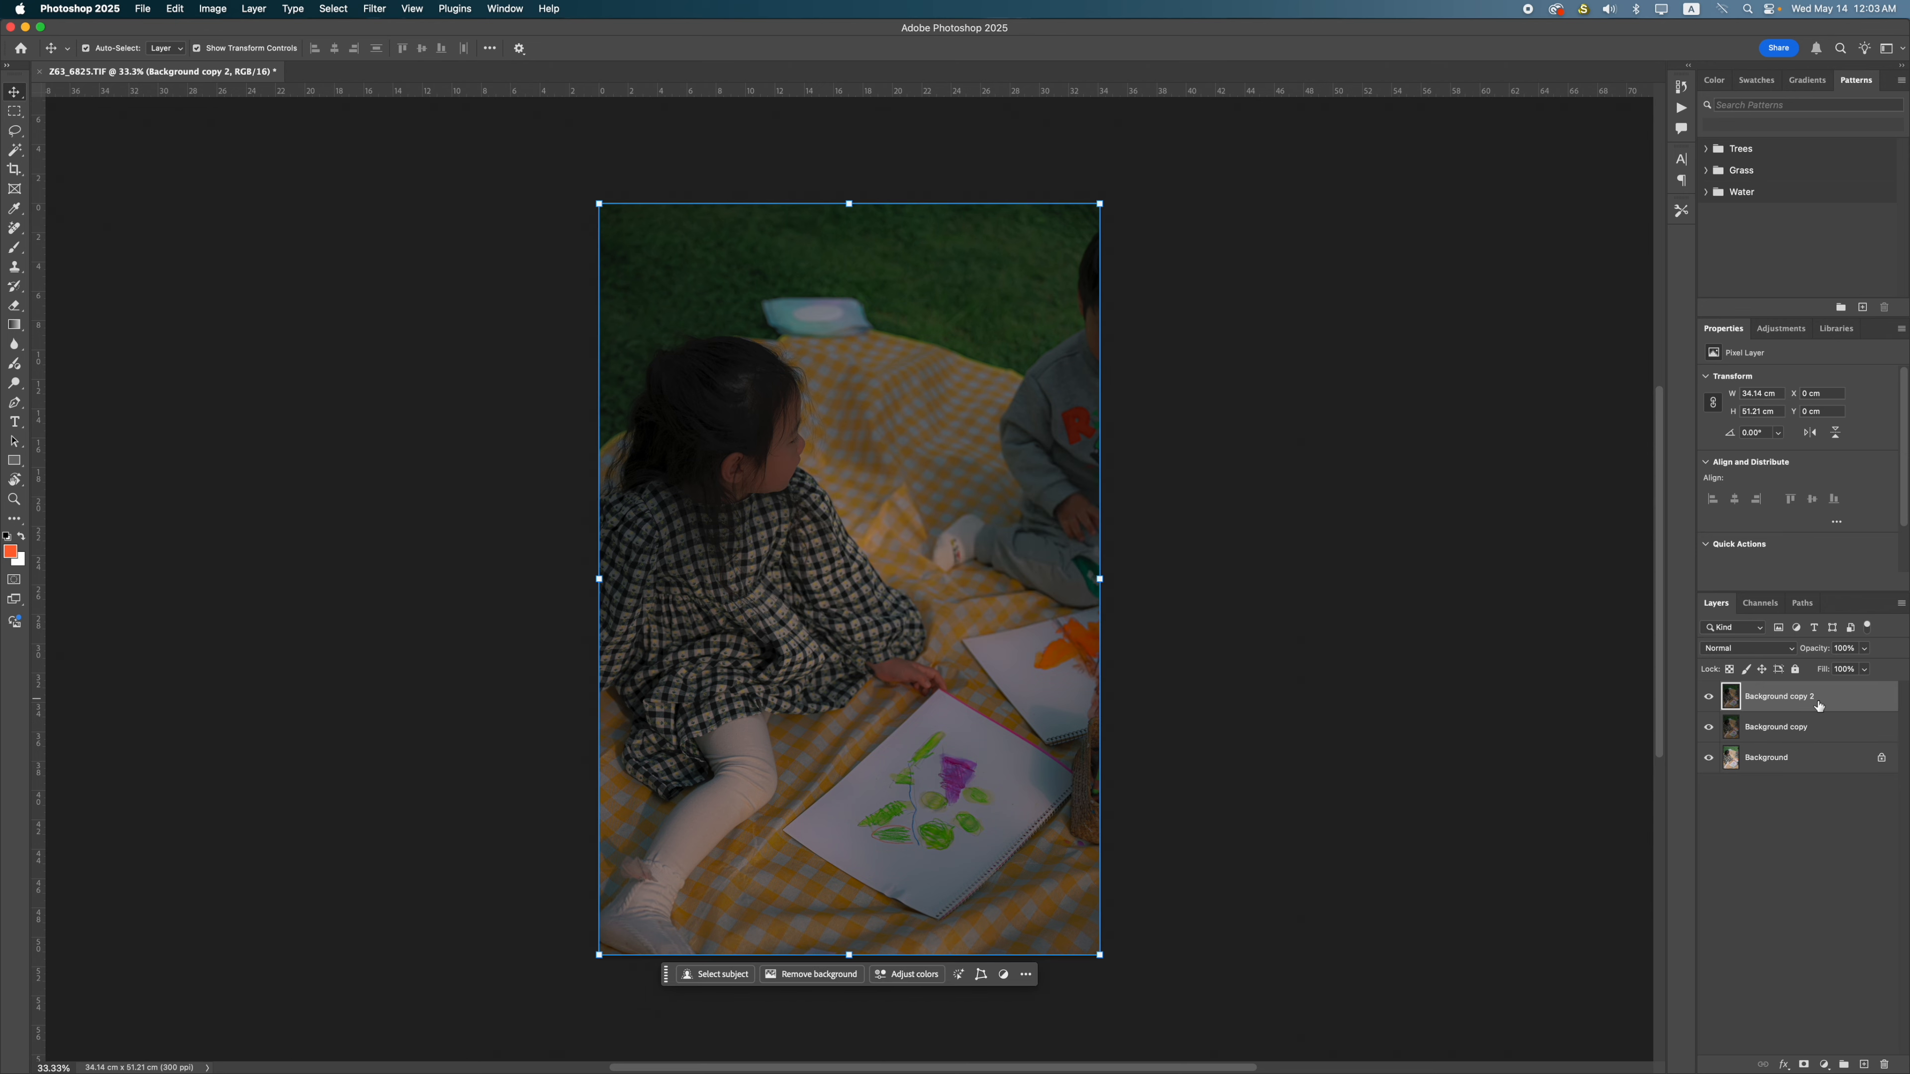
Apply Camera Raw to Background copy 2 with Exposure +1.70, Contrast -31, Highlights +8, Shadows -12, Whites +9, Blacks -17, Texture +11, Clarity -21 and Vignette -11
key(super+shift+a)
mouse_move(1634, 288)
mouse_down()
mouse_move(1661, 289)
mouse_move(1609, 311)
mouse_up()
drag(1634, 334, 1623, 357)
drag(1634, 381, 1620, 404)
drag(1634, 629, 1617, 701)
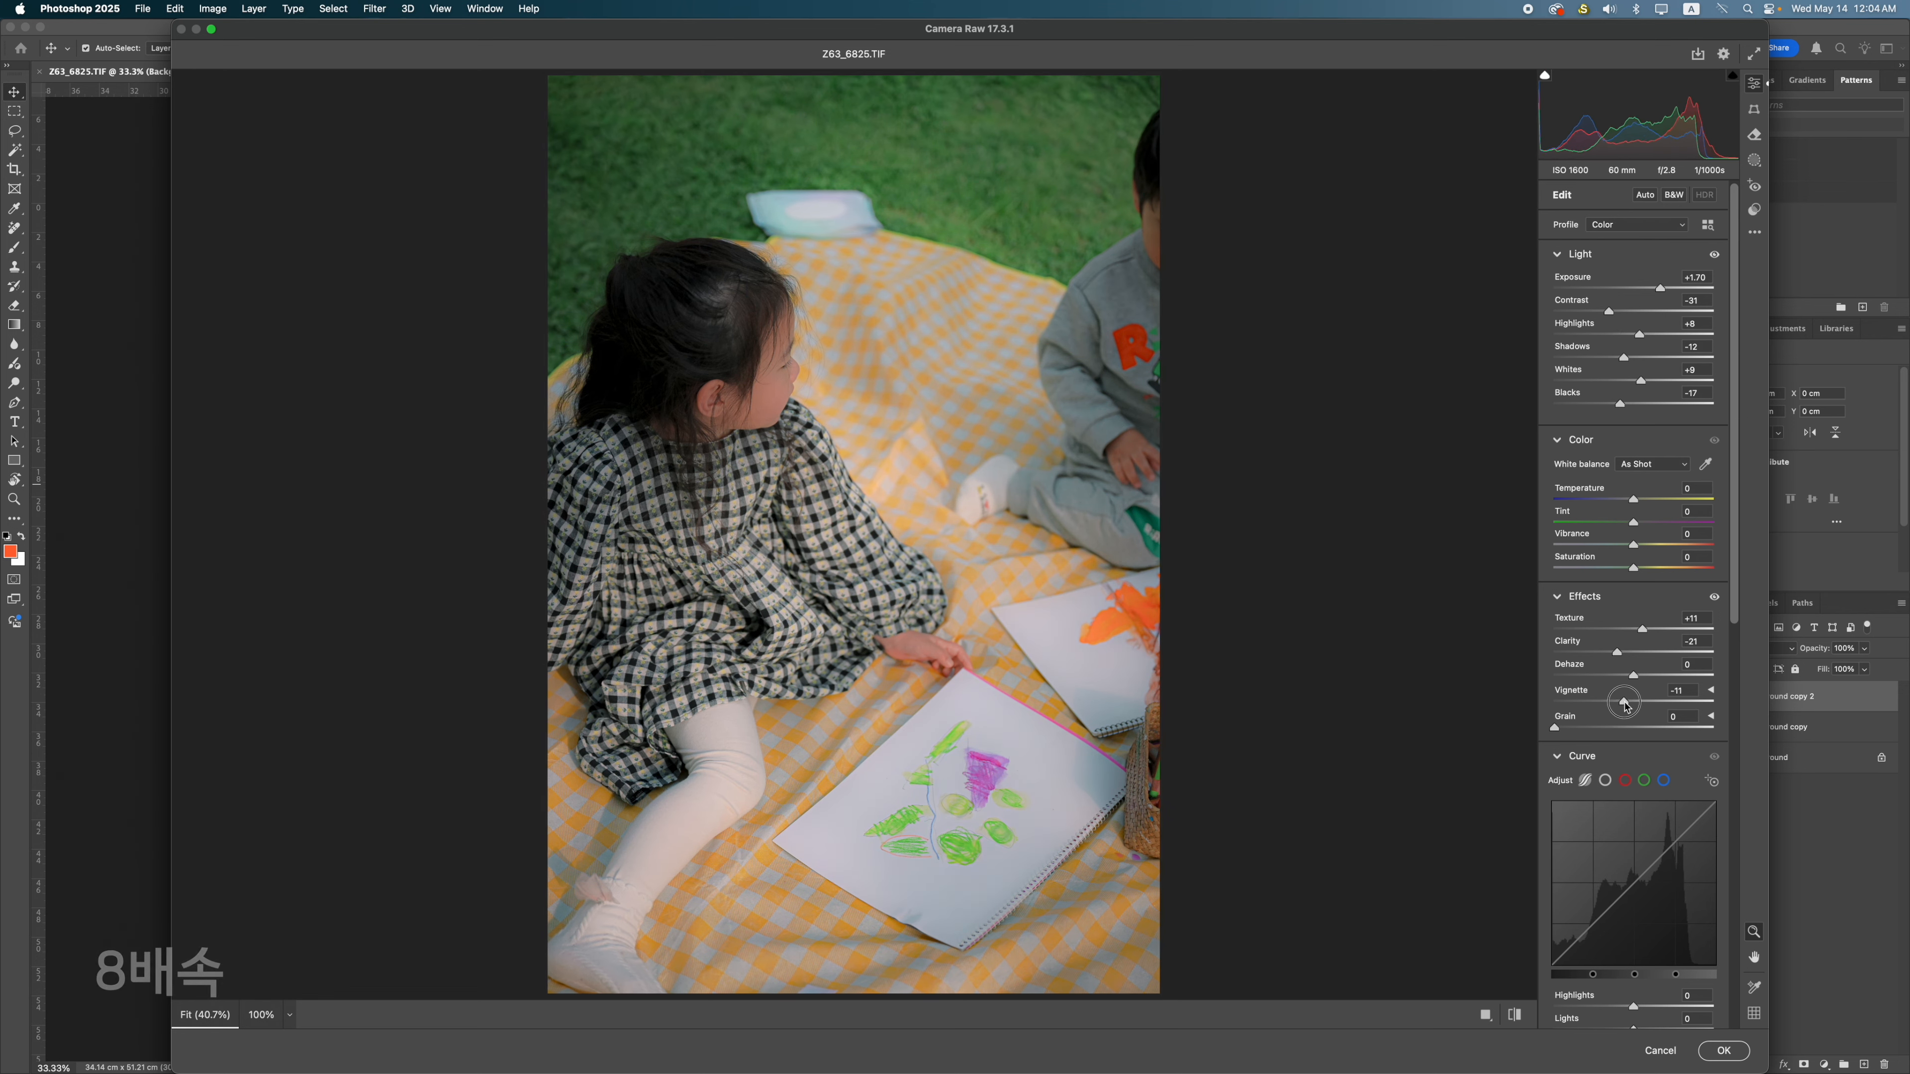
click(1720, 1048)
click(1464, 760)
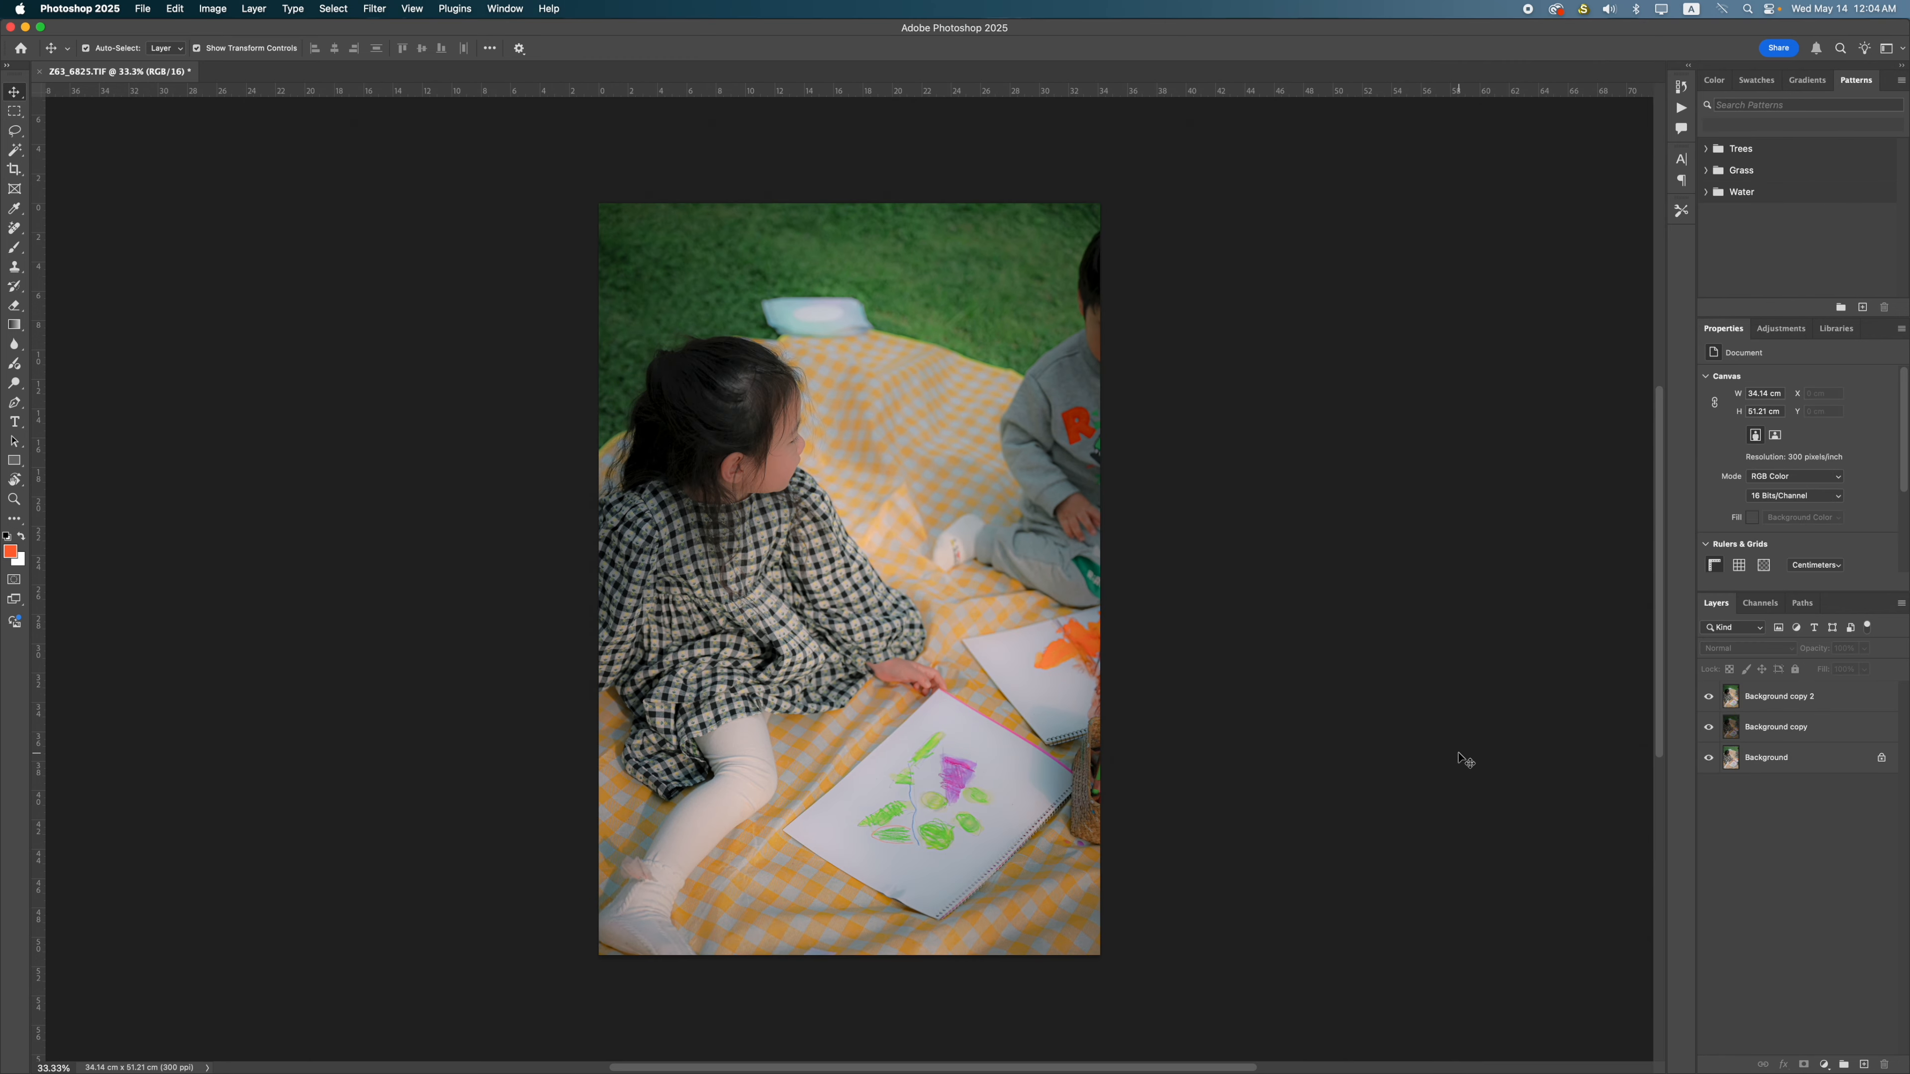
Hide and reshow Background copy 2 and Background copy in turn to compare both edits with the original
click(1708, 697)
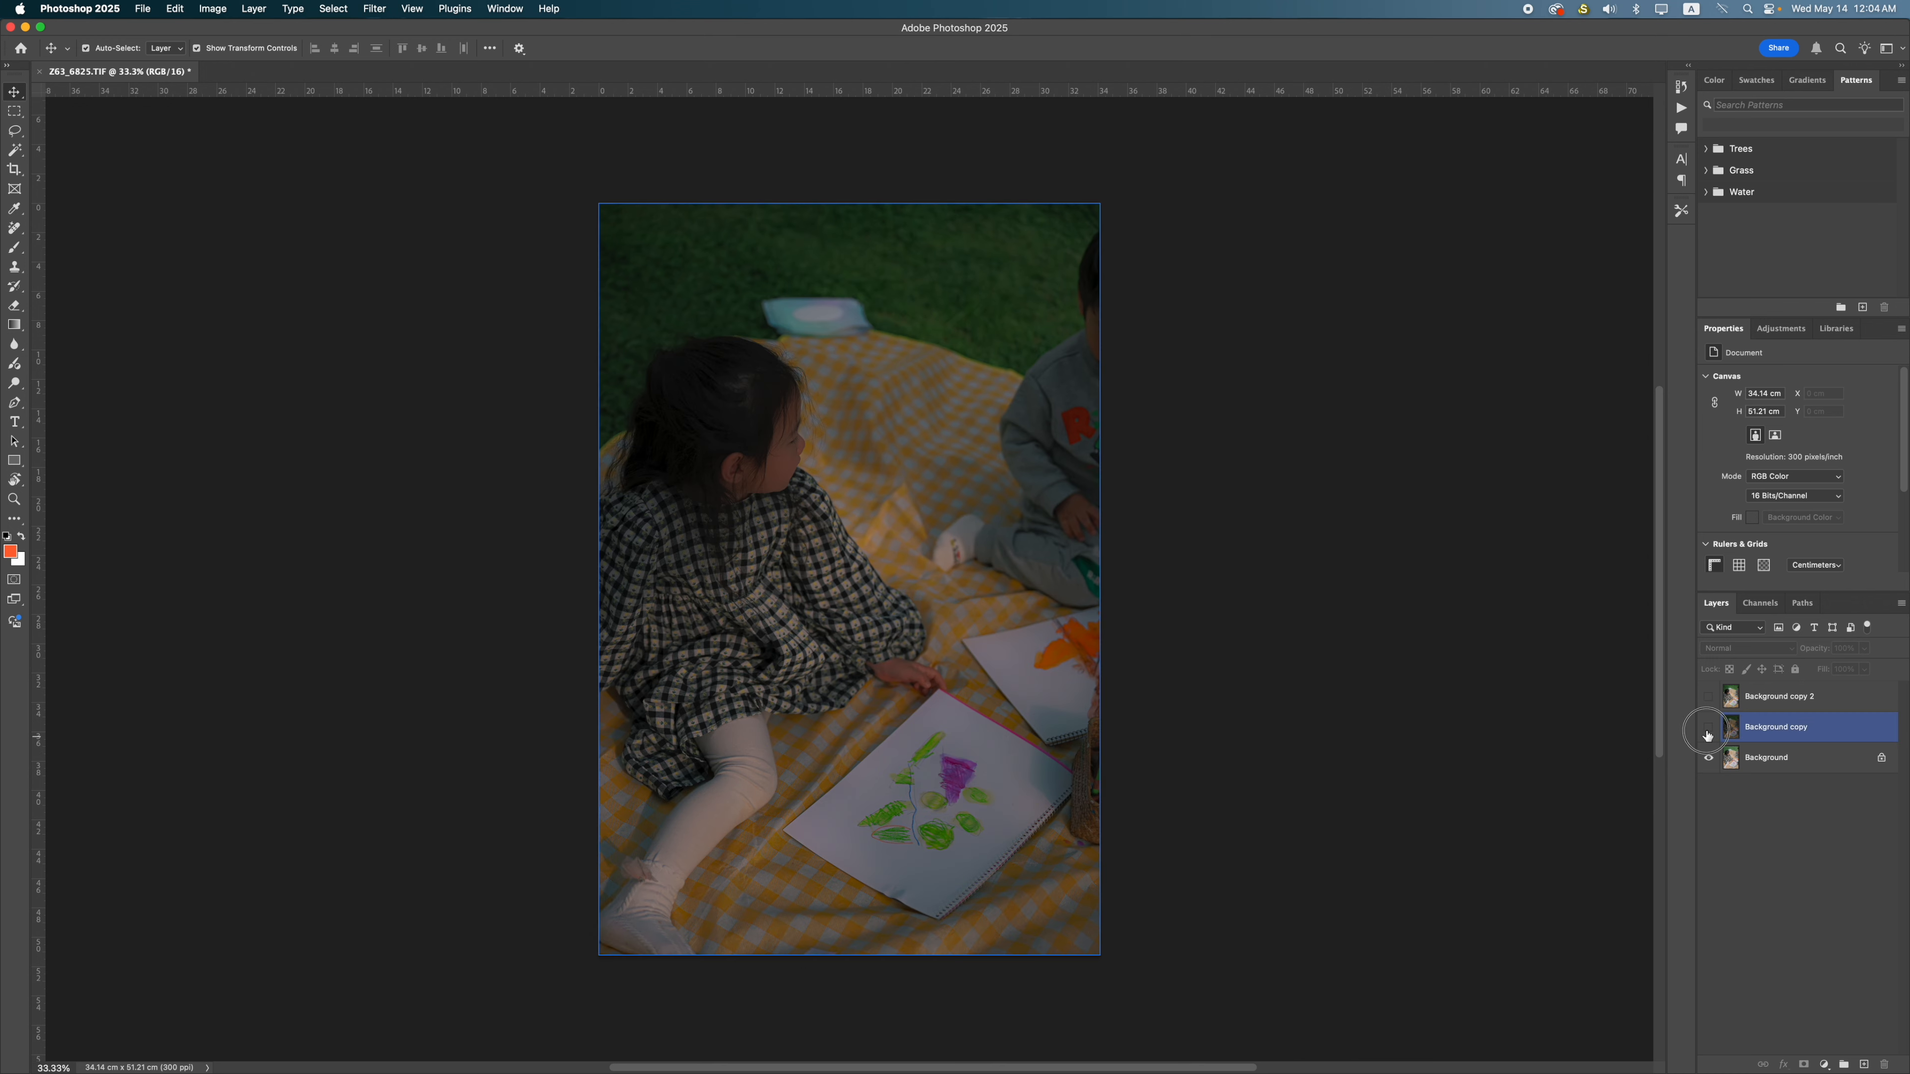
click(1709, 727)
click(1708, 728)
click(1708, 697)
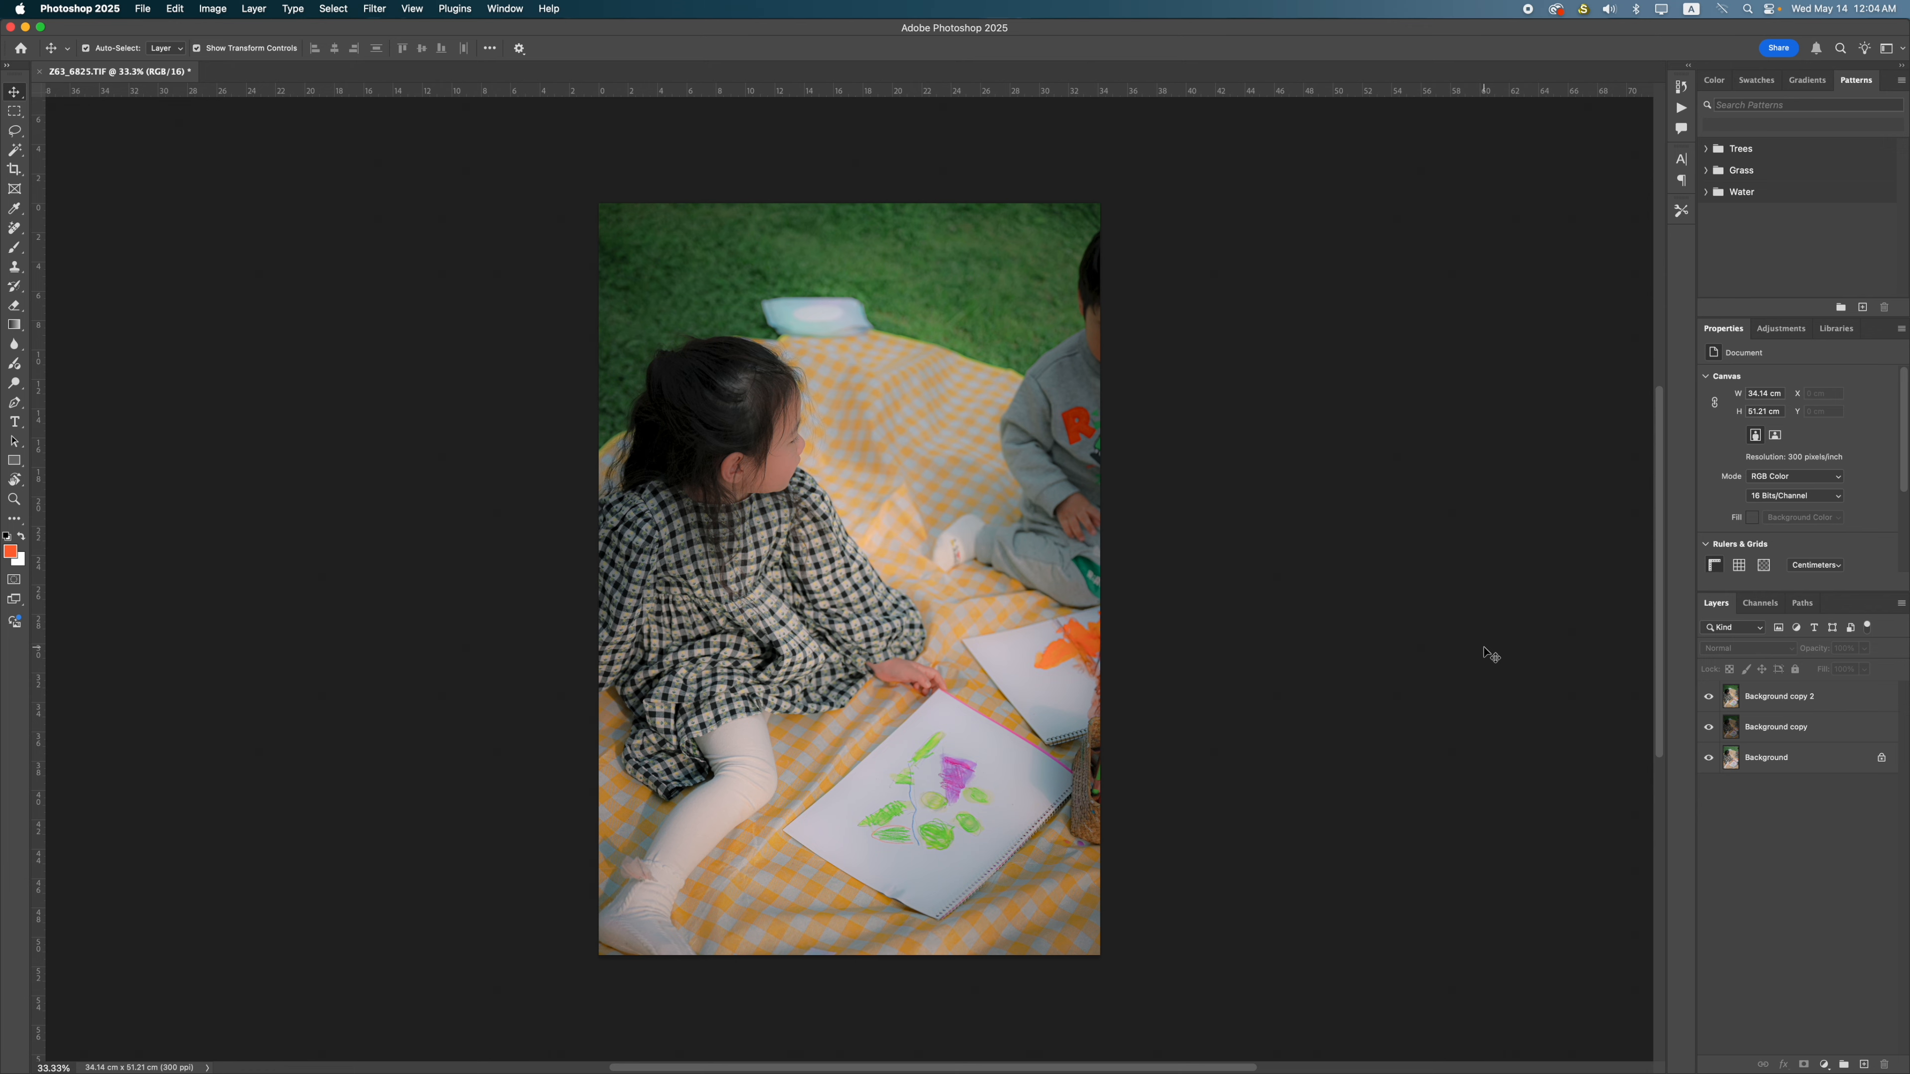
Switch to Lightroom Classic and adjust Z63_6825.NEF with Exposure +0.65, lower Highlights and Shadows +76
key(super+Tab)
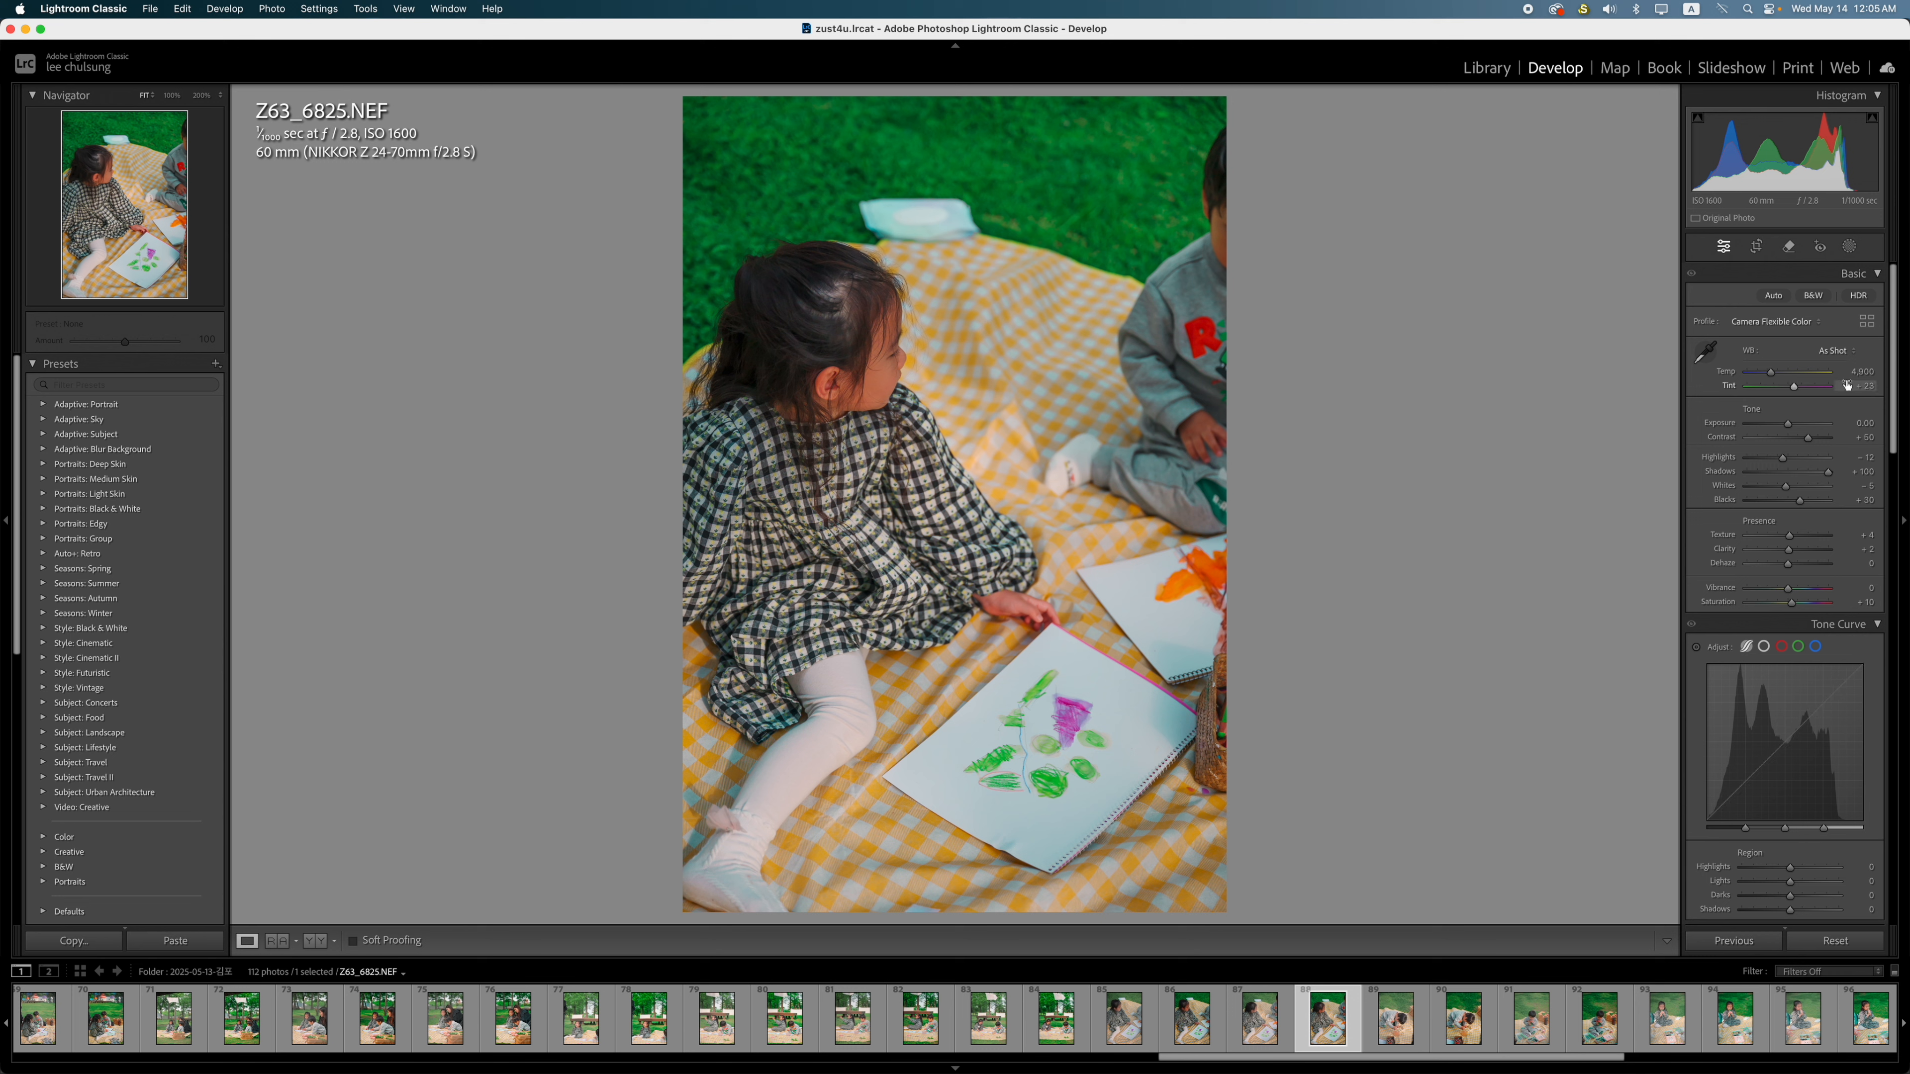
drag(1790, 424, 1819, 474)
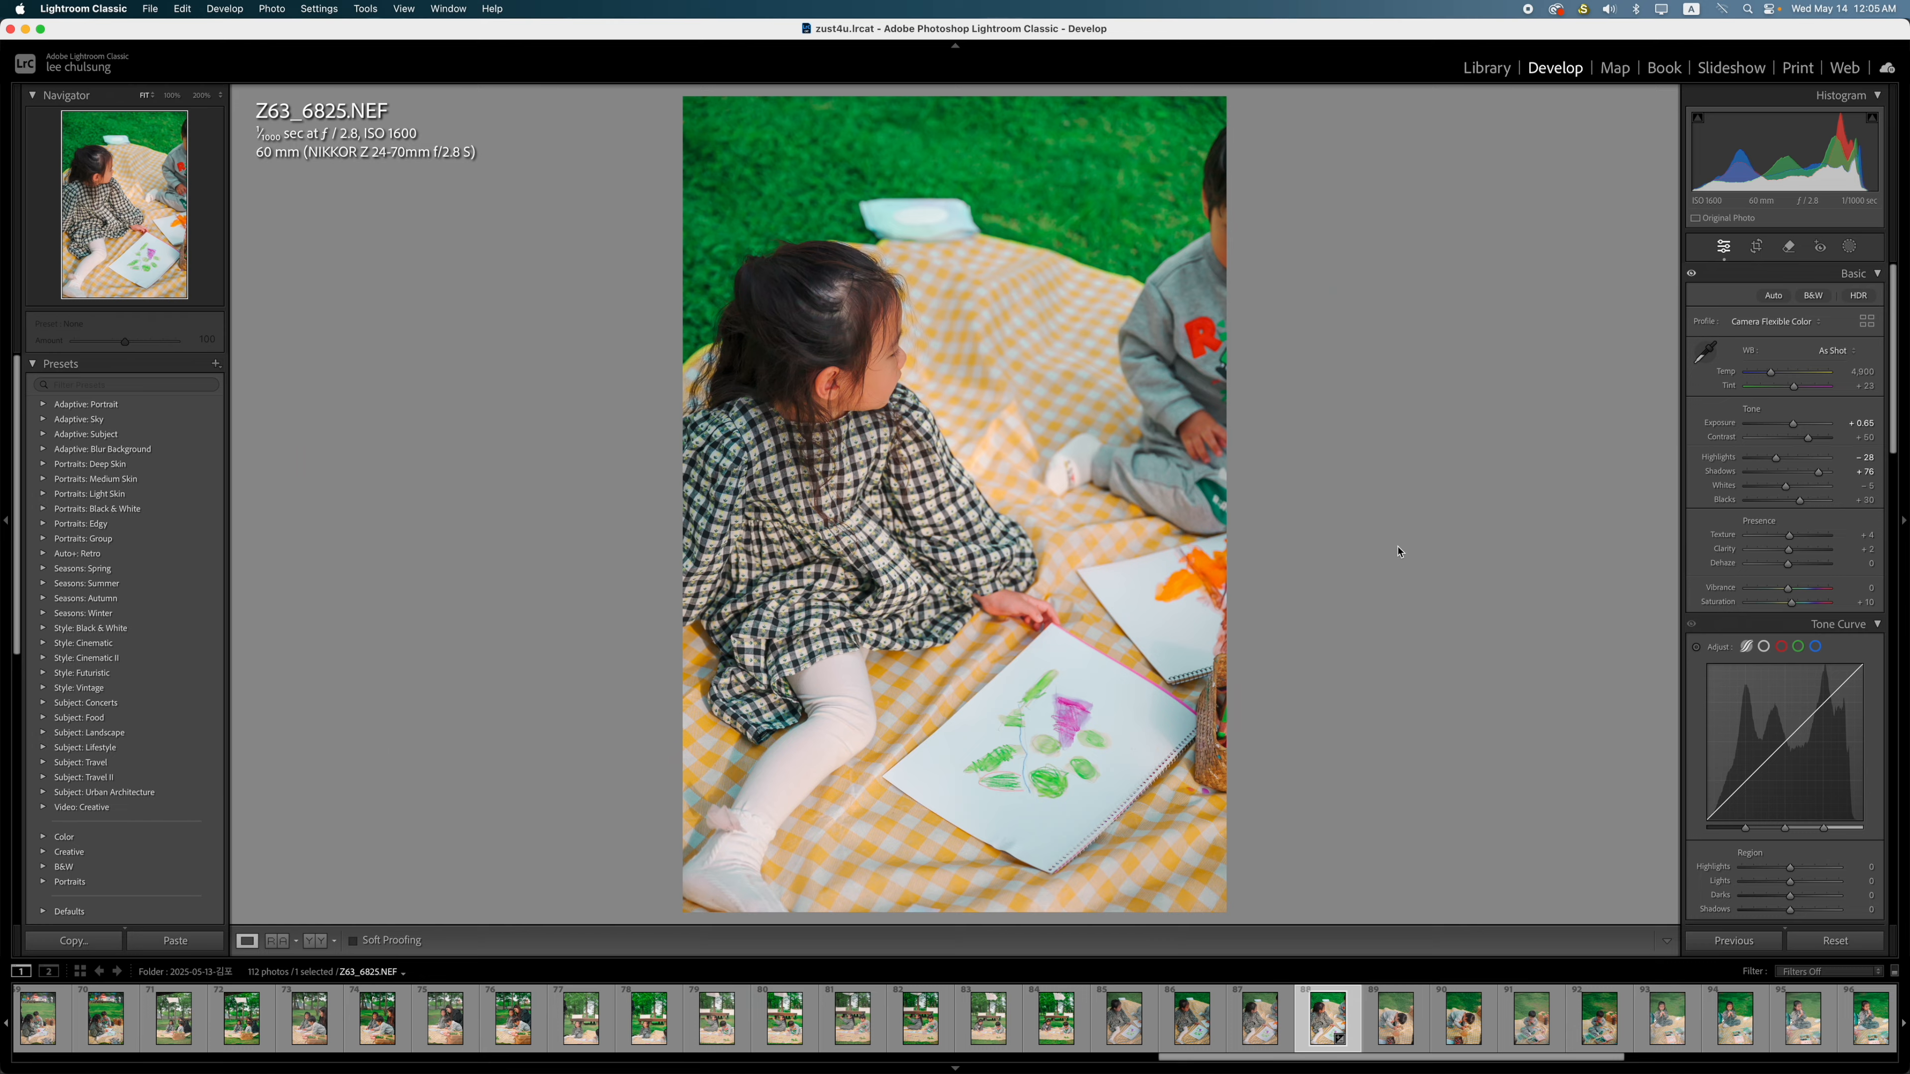
Compare the Lightroom Classic edit with the recipe-rendered JPG and NEF in NX Studio, and return to Lightroom Classic
key(super+Tab)
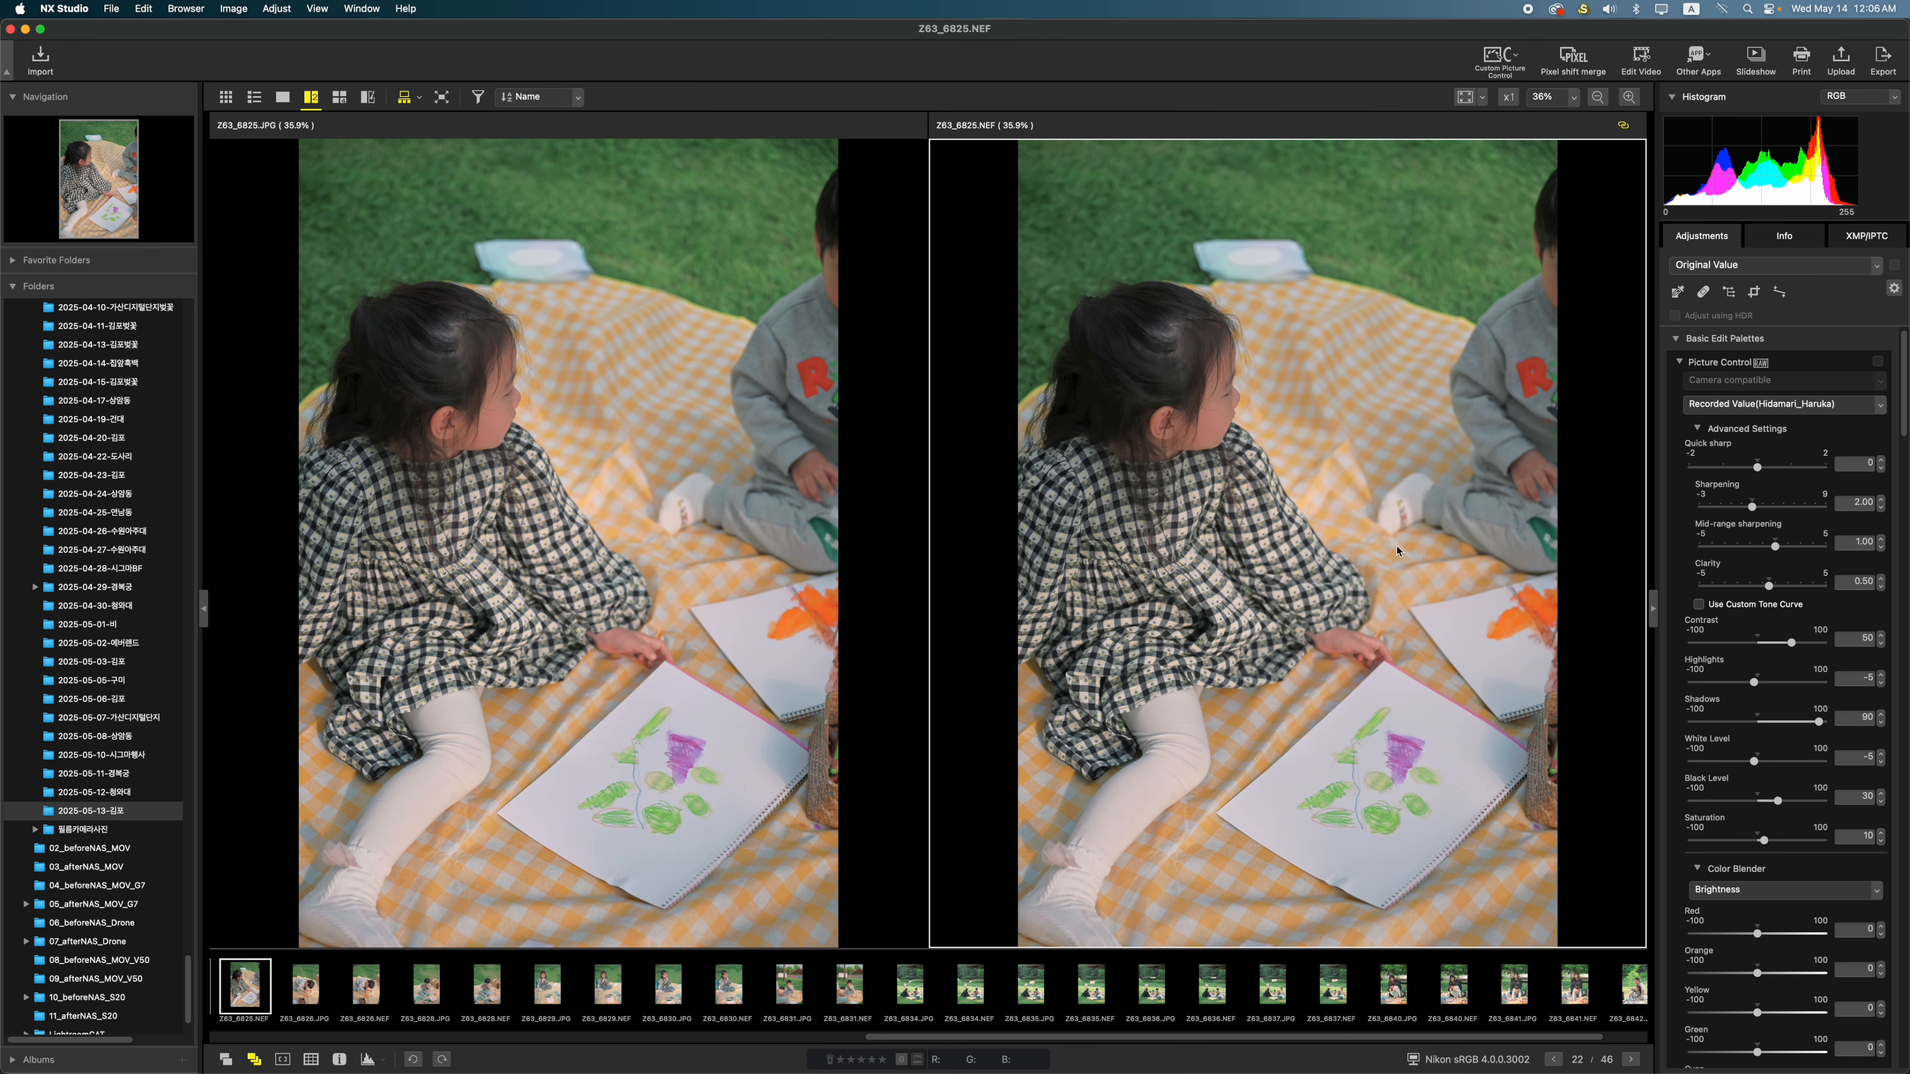
key(super+Tab)
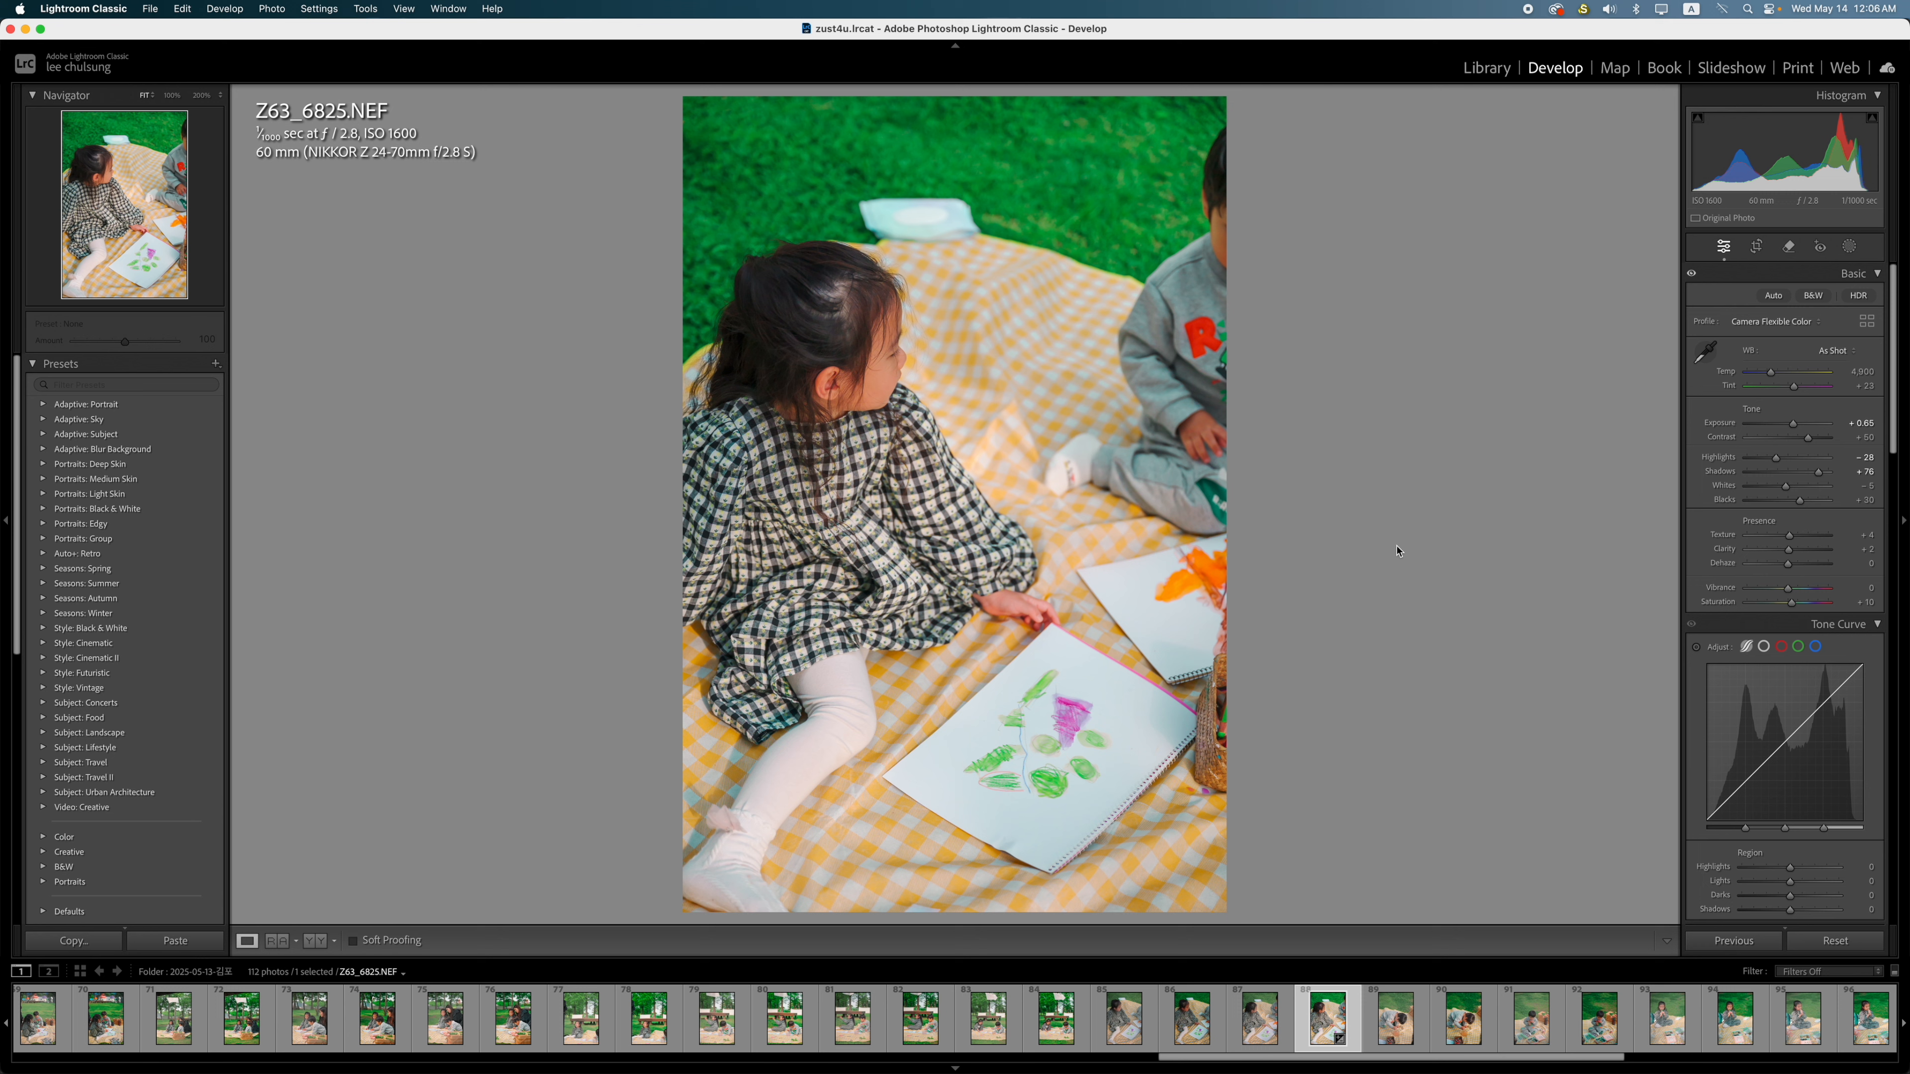